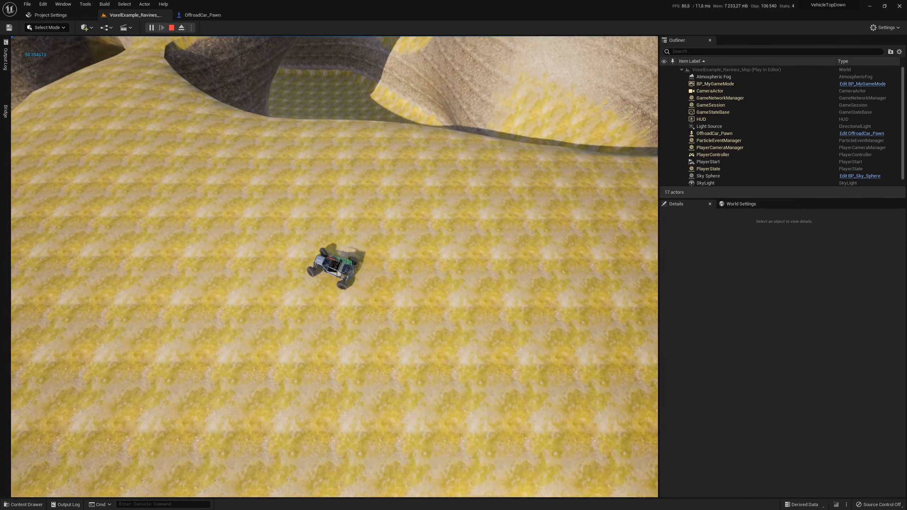
Step: Test-drive the off-road car across the voxel ravine terrain under the top-down camera, and release the mouse cursor from the game
key("d")
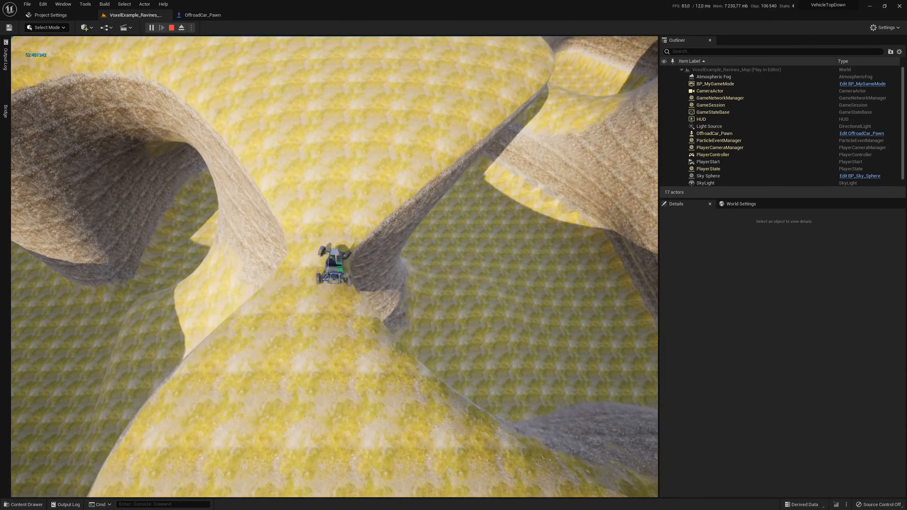
key("d")
key("a")
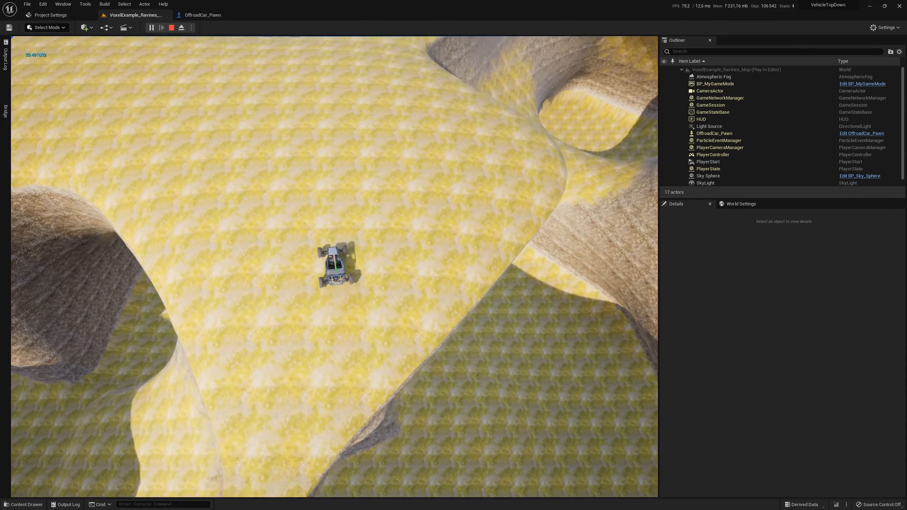
key("d")
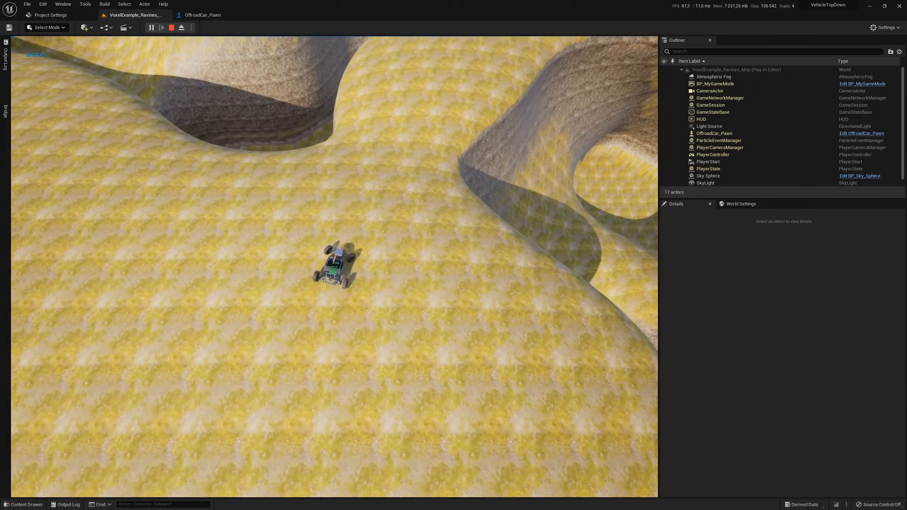
key("d")
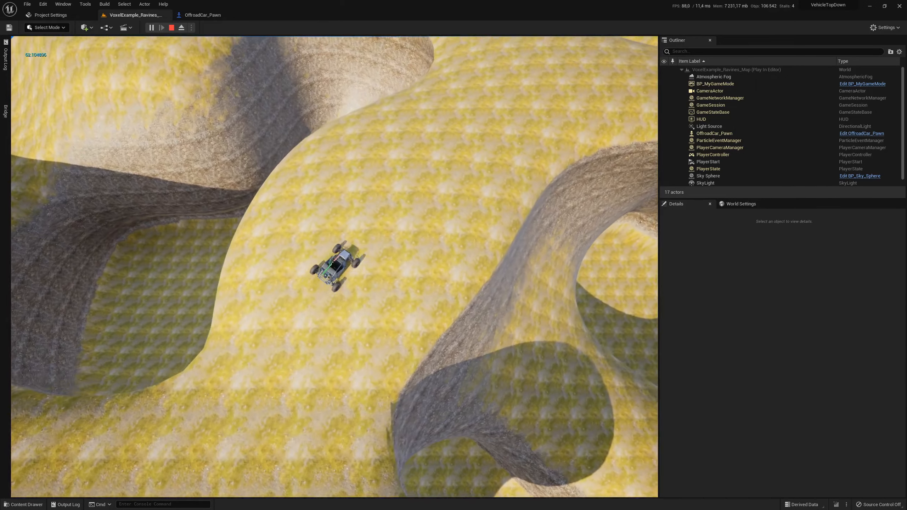
key("d")
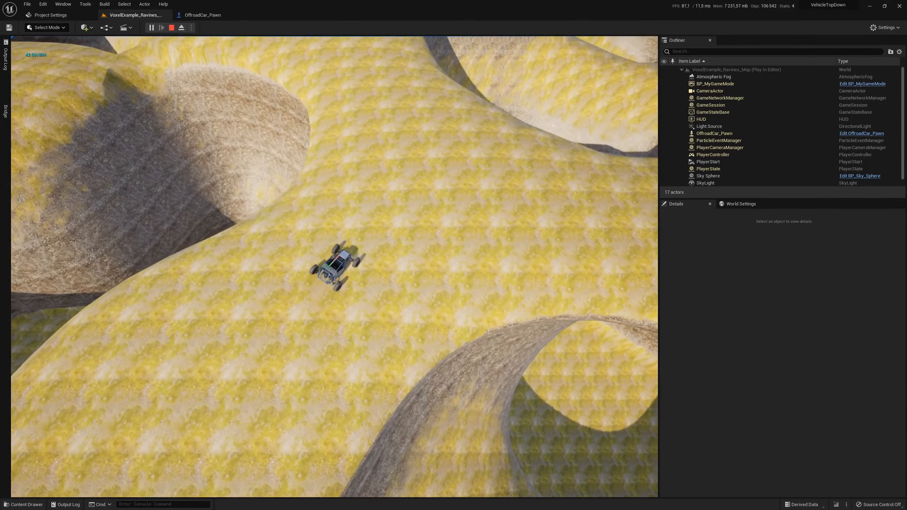
key("a")
key("a")
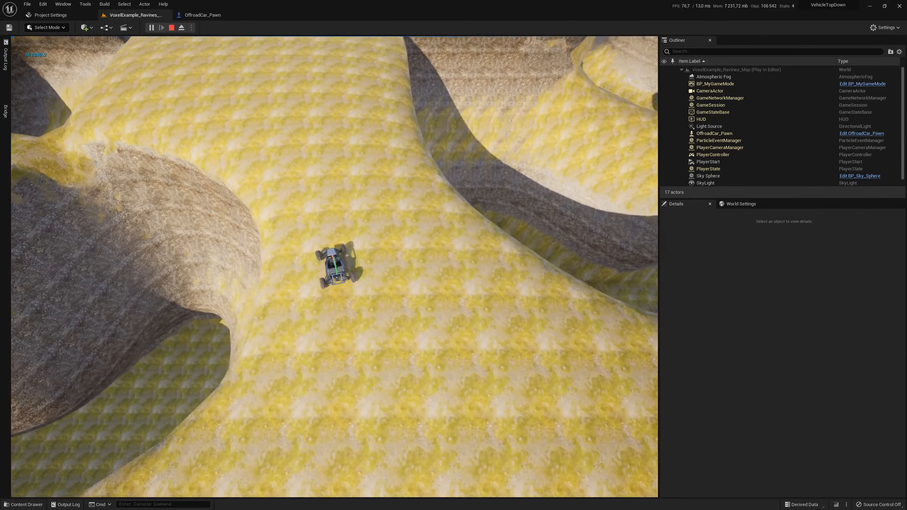
key("shift+F1")
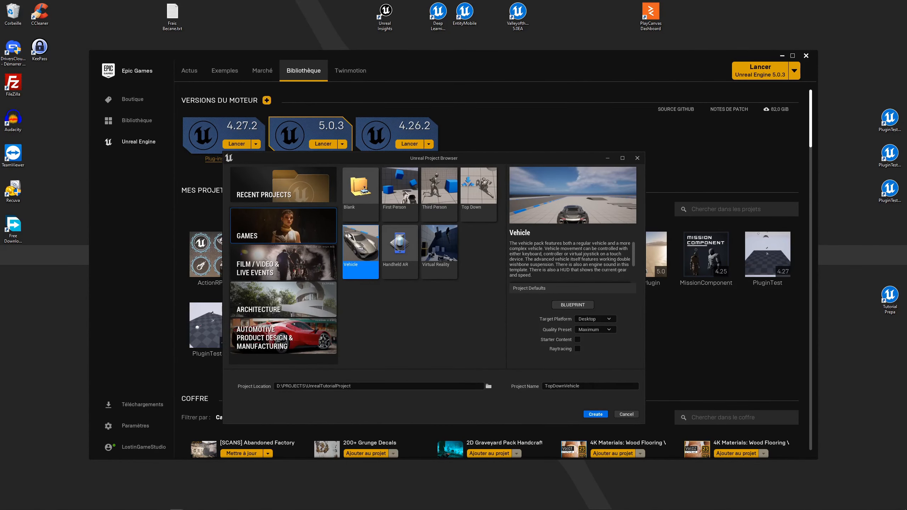
Step: Create a Blueprint project named TopDownVehicle from the Vehicle game template, with Desktop target, Maximum quality and no starter content or ray tracing
left_click(475, 193)
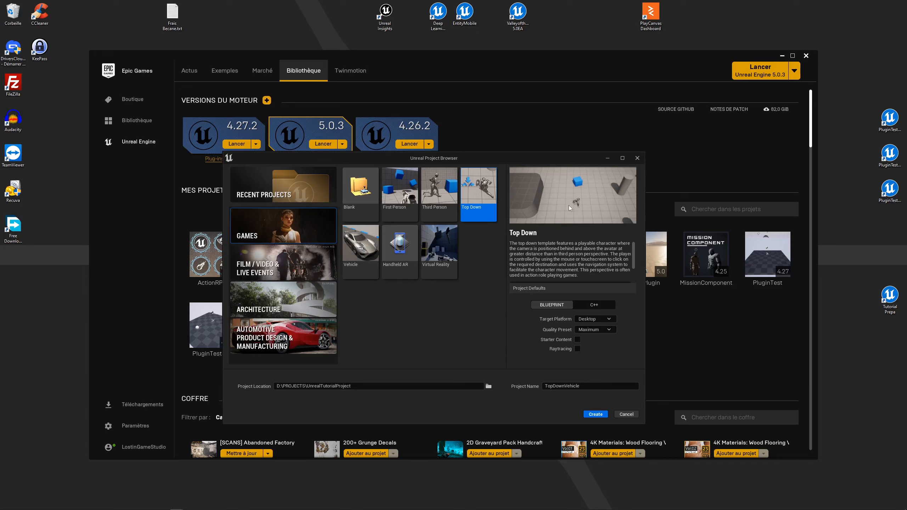
left_click(361, 247)
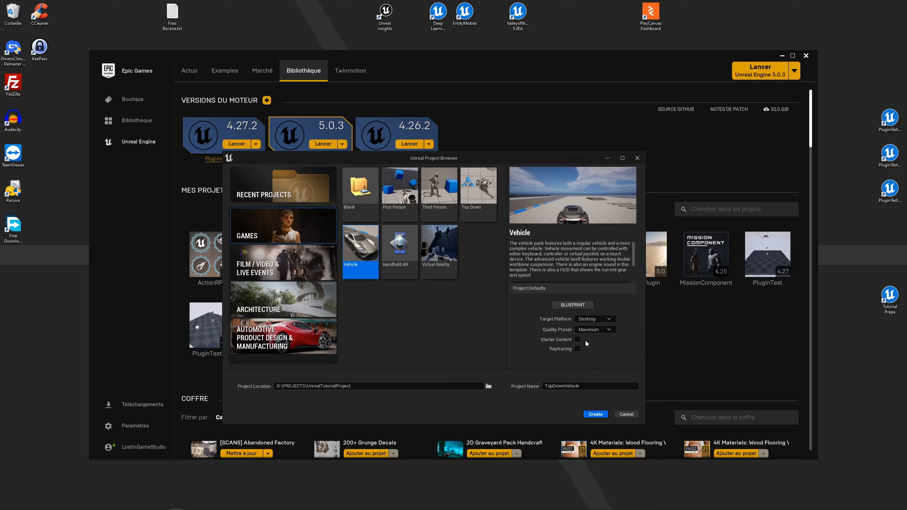
left_click(595, 415)
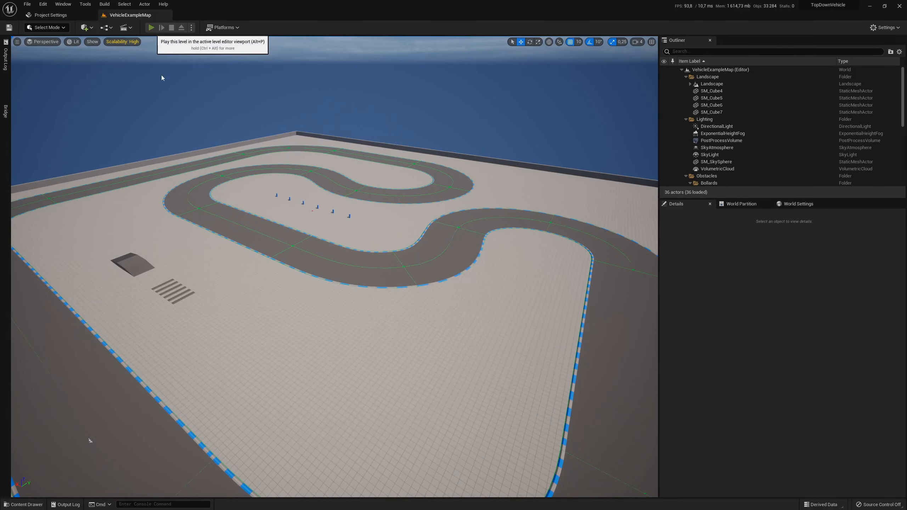
Step: Play the example level and test the sports car's acceleration, steering and reverse on the straight section of the track
left_click(151, 28)
left_click(338, 365)
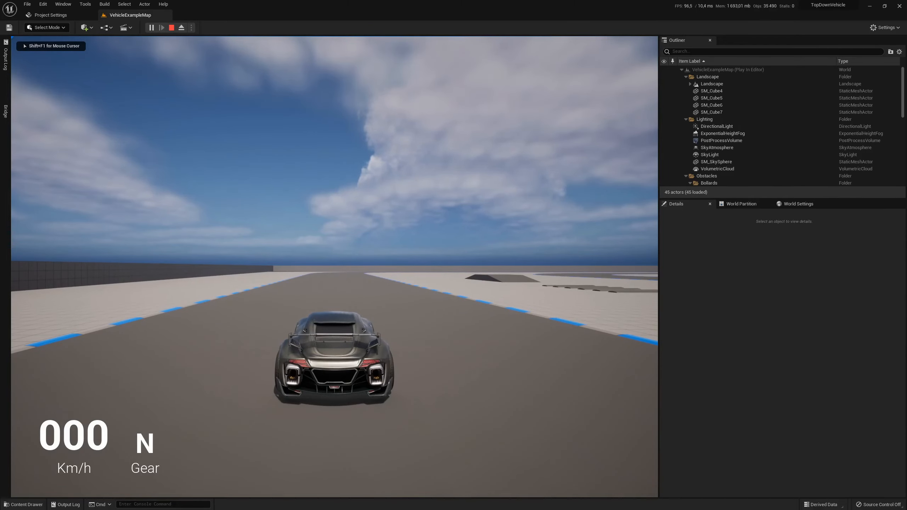
key("w")
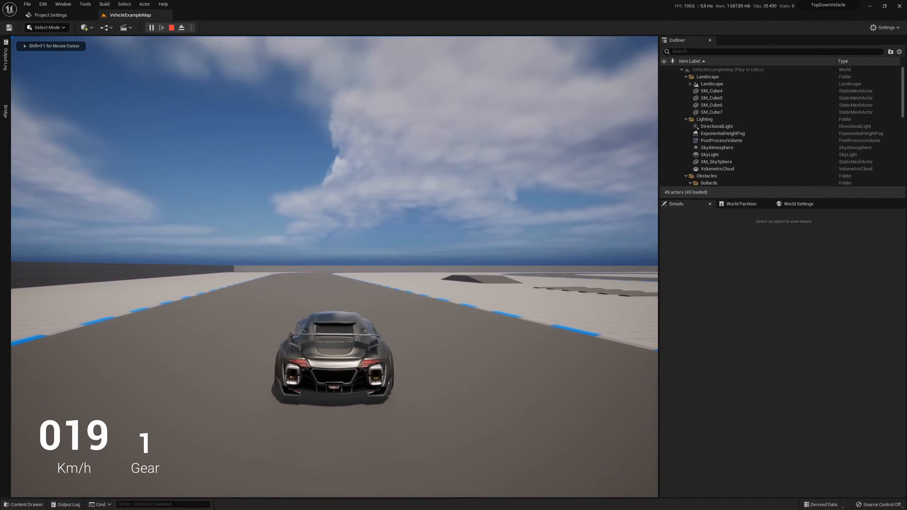
key("a")
key("d")
key("w")
key("w")
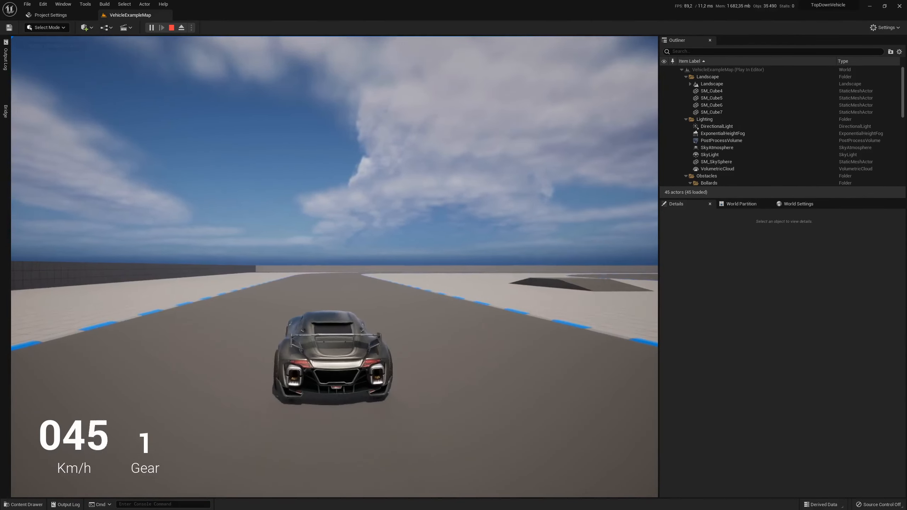
key("s")
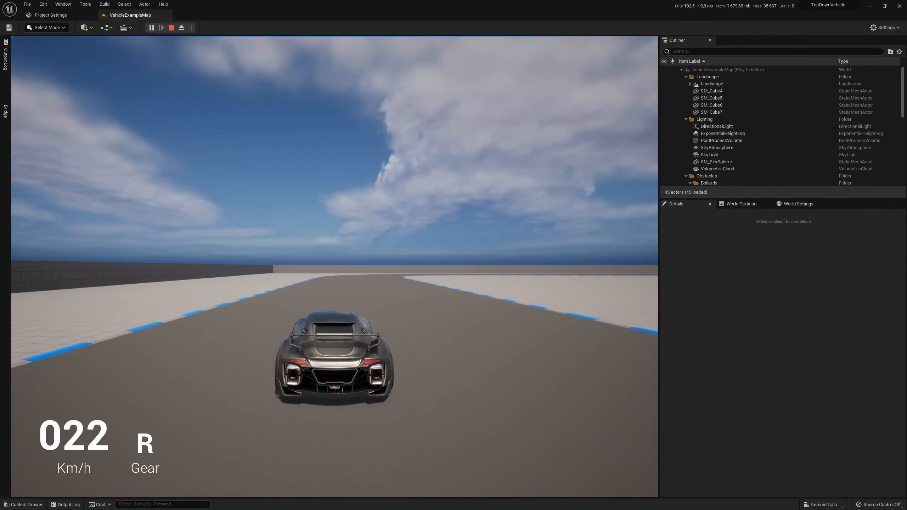
key("d")
key("d")
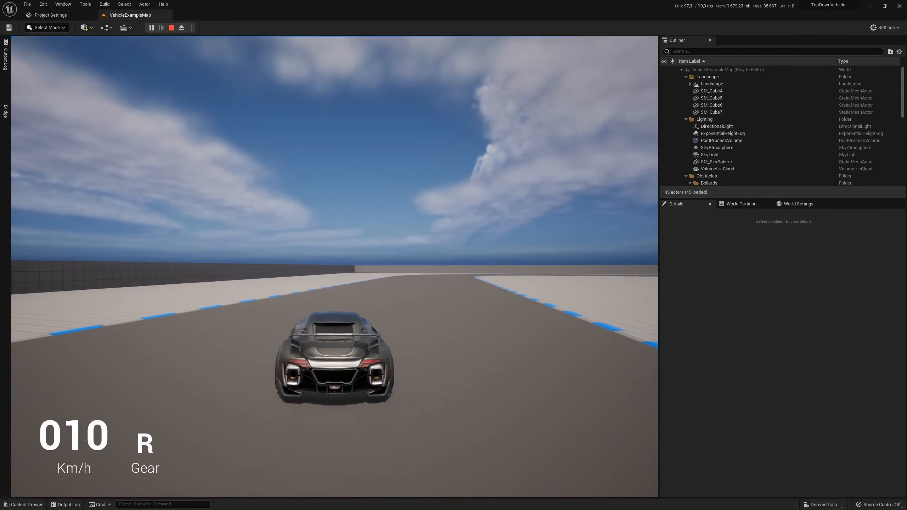
Step: Drive the sports car around the track bends and across the open tiled floor, and end the play session
key("w")
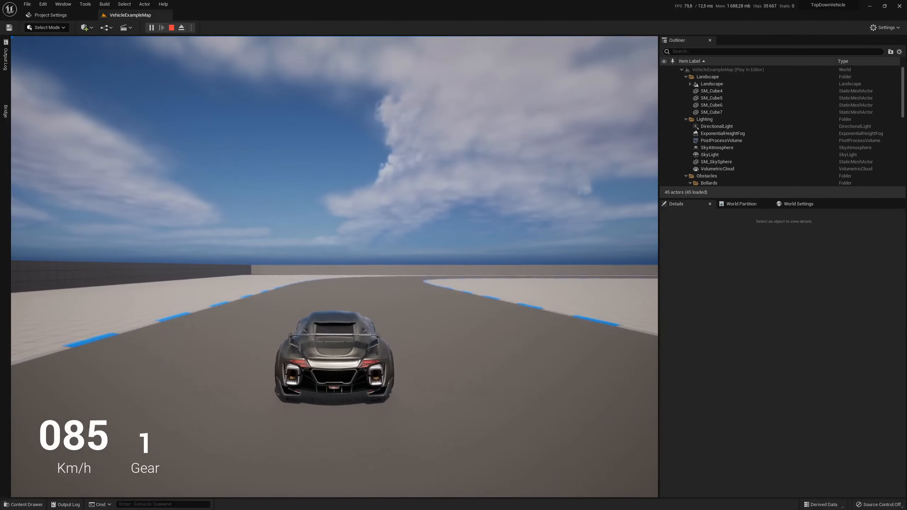
key("d")
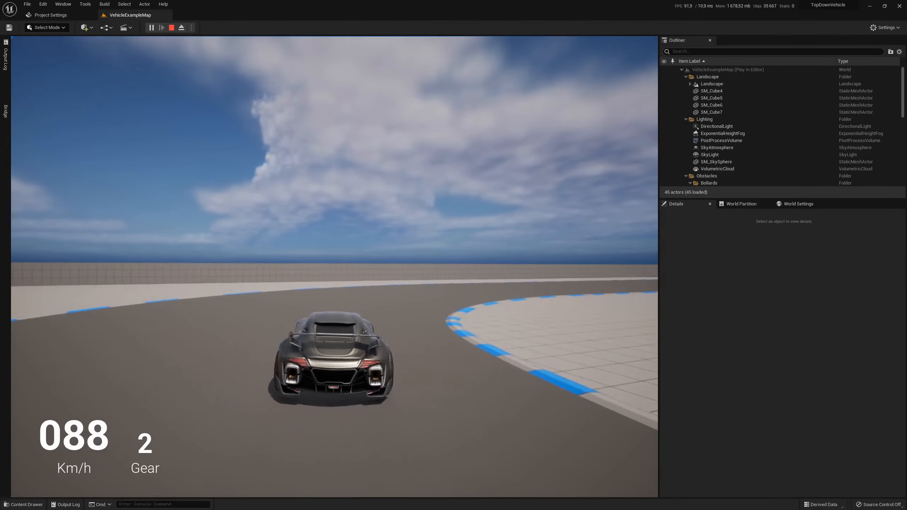
key("d")
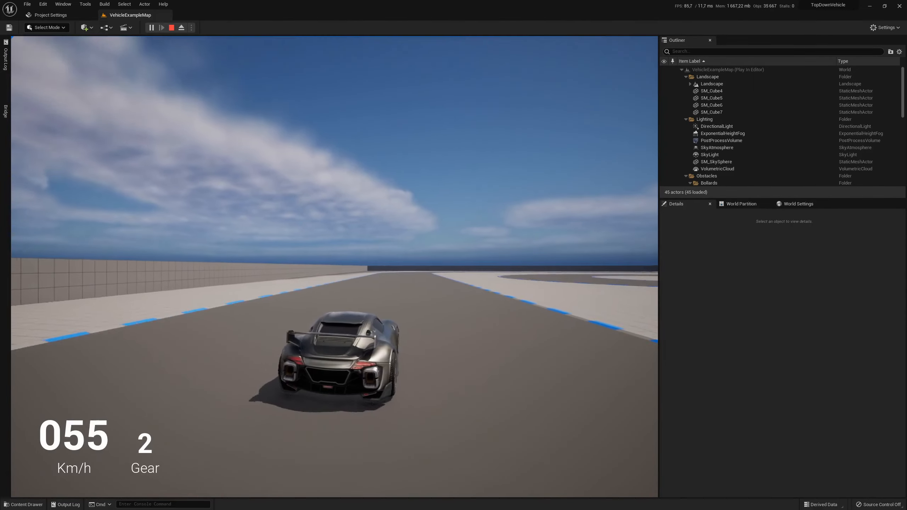
key("d")
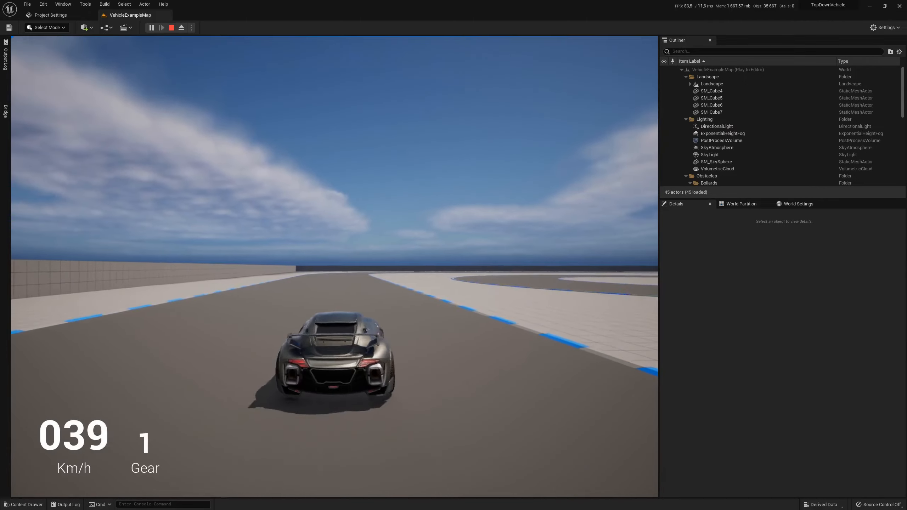
key("d")
key("w")
key("a")
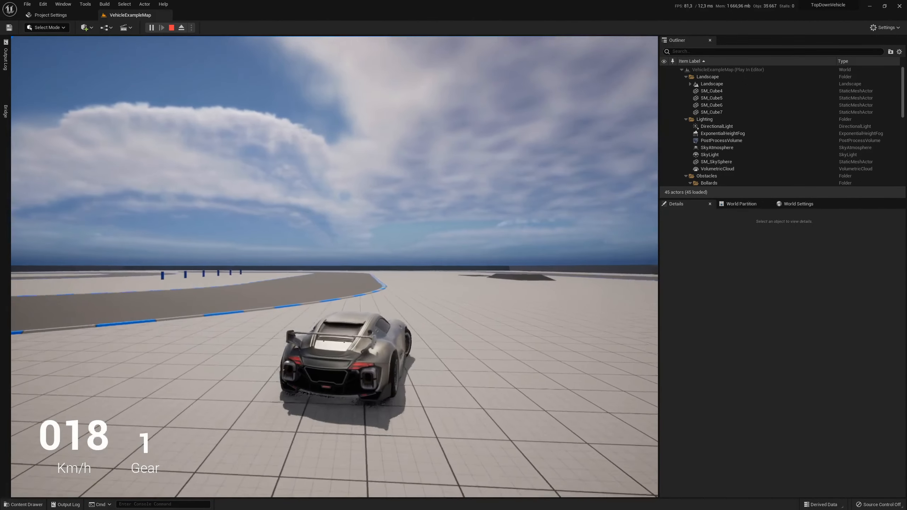
key("w")
key("d")
key("a")
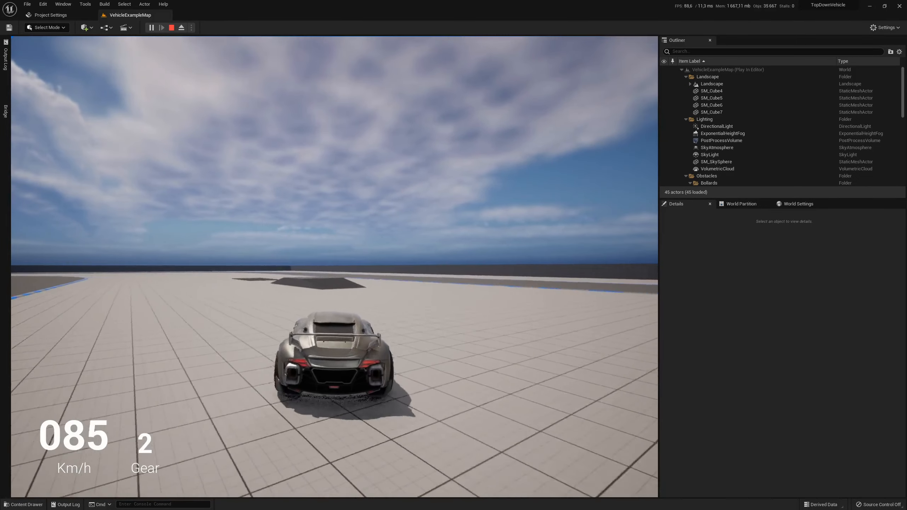
key("a")
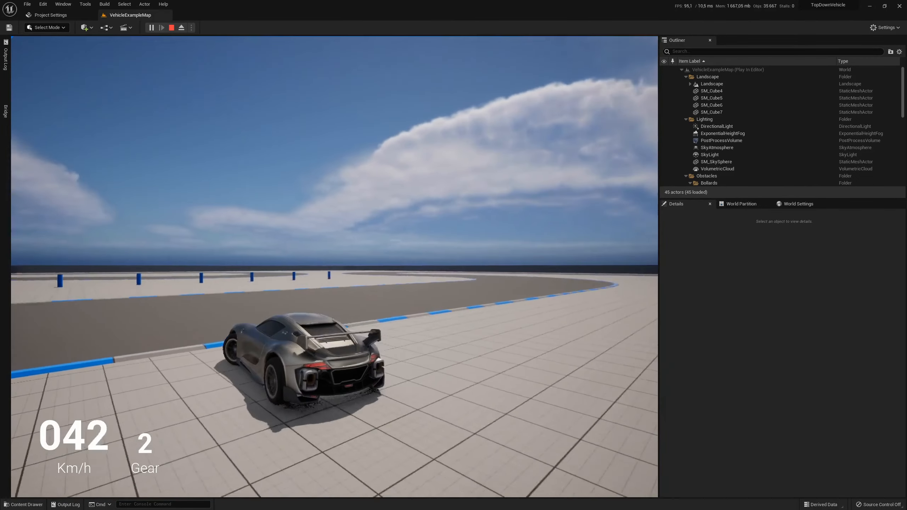
key("w")
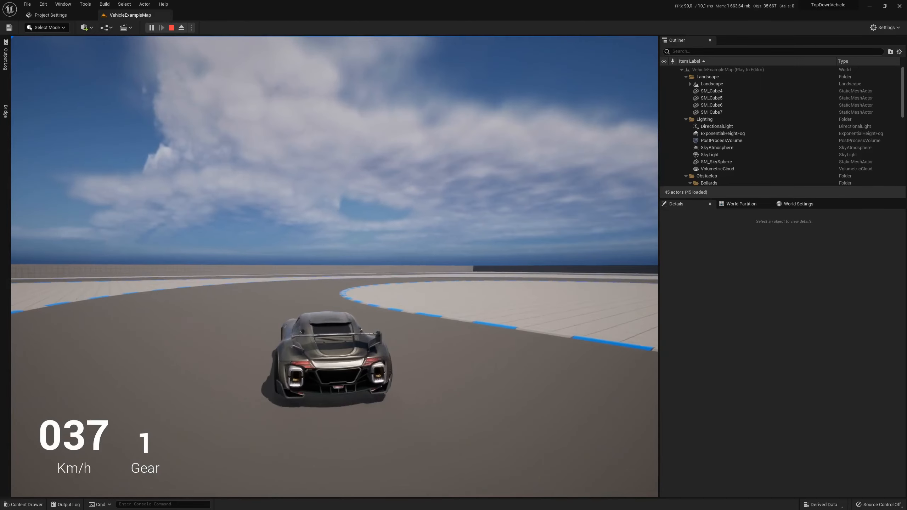
key("shift+F1")
left_click(171, 27)
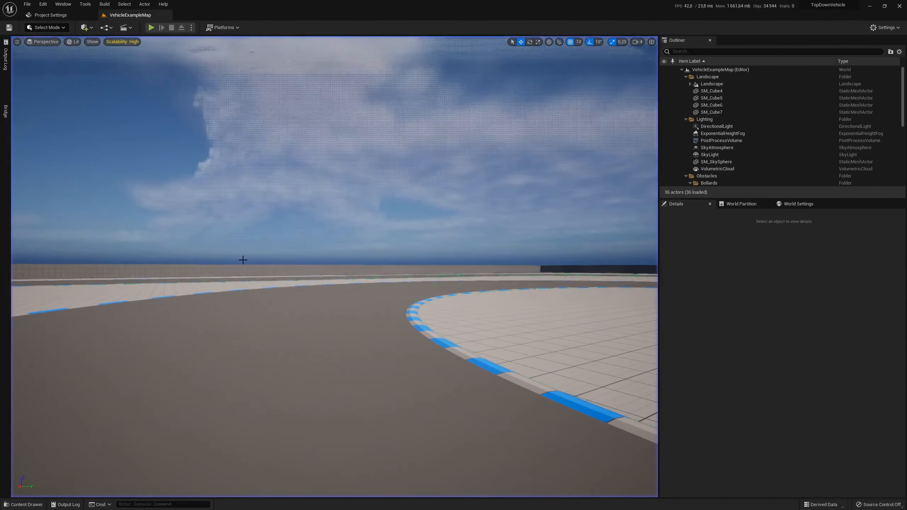
Step: Open the SportsCar_Pawn blueprint from the VehicleTemplate/Blueprints/SportsCar folder
left_click(37, 507)
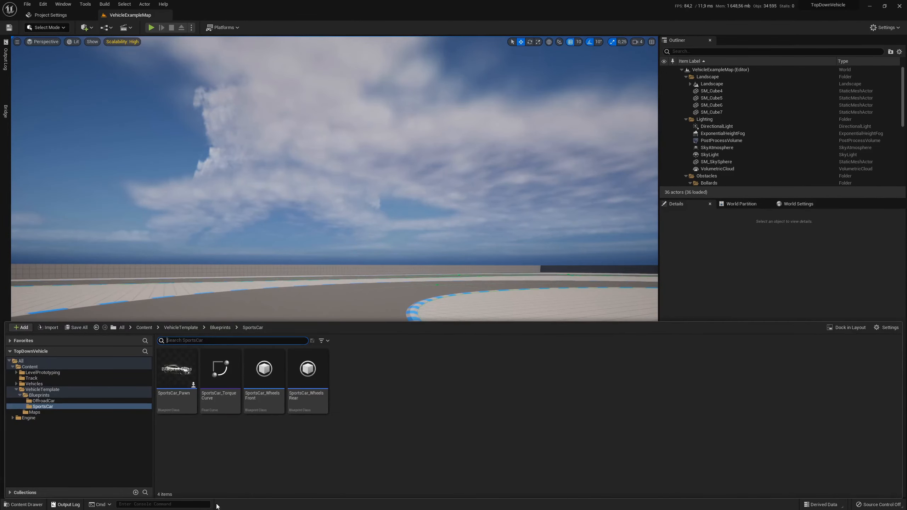
left_click(176, 374)
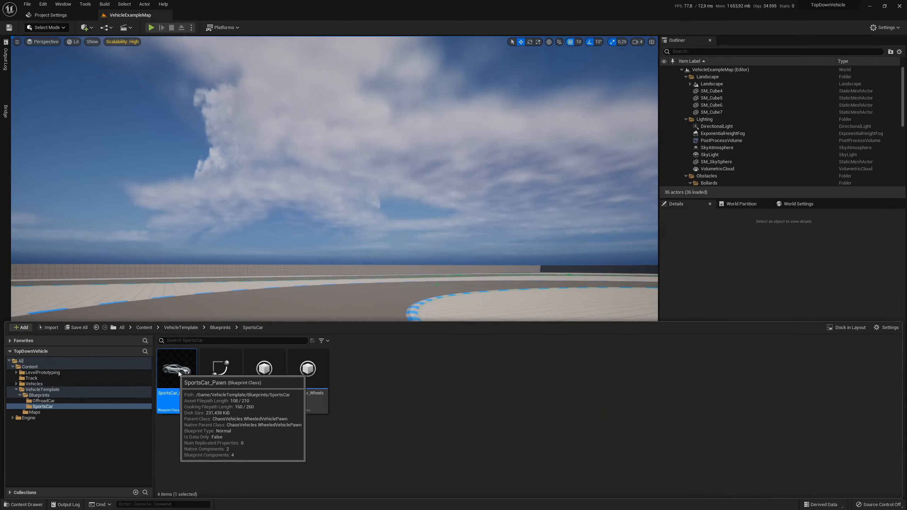
double_click(175, 394)
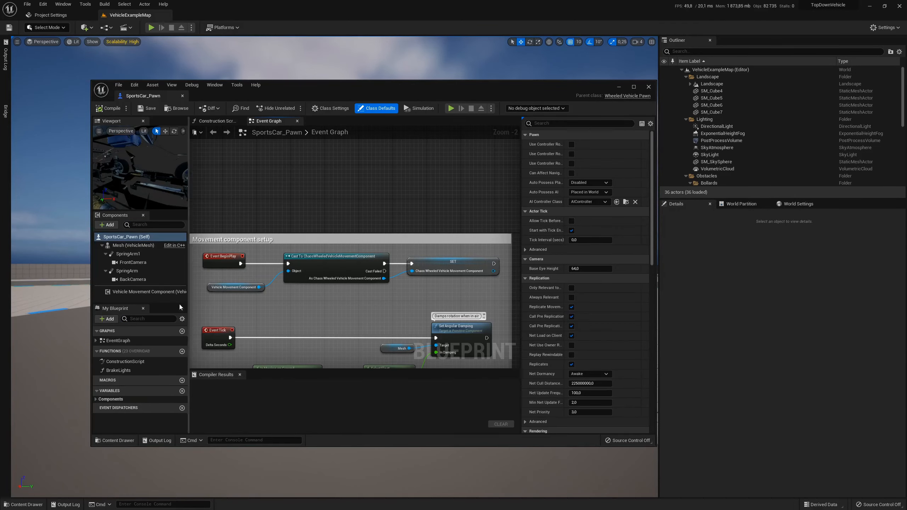
Step: Browse the OffroadCar and SportsCar blueprint folders to compare the assets of the two template vehicles
left_click(115, 441)
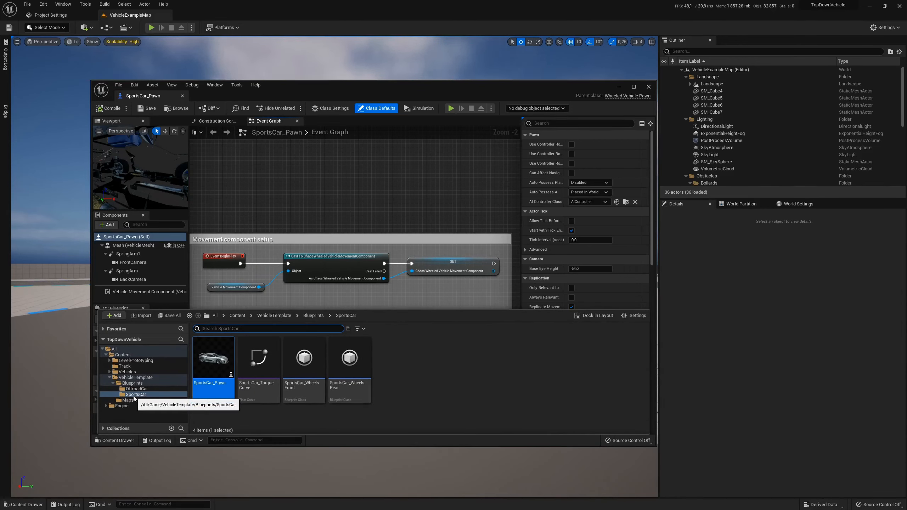
left_click(147, 389)
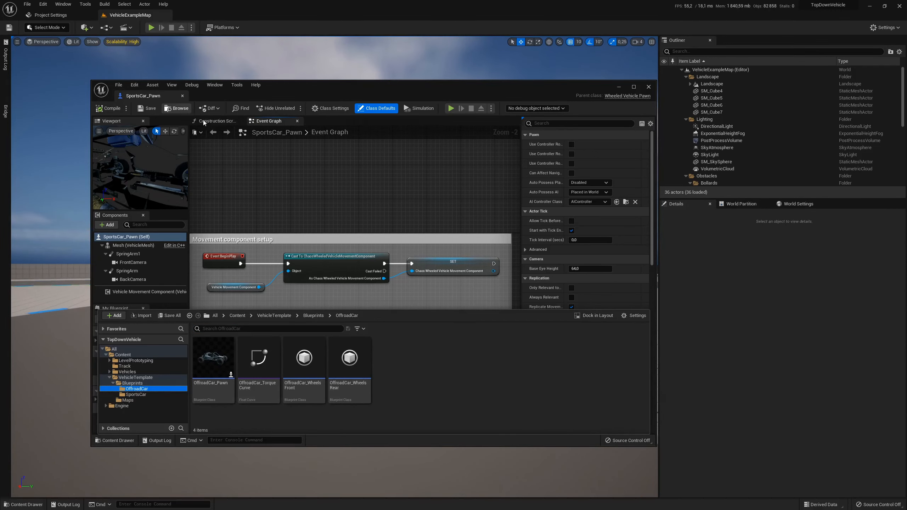
left_click(141, 395)
left_click(136, 389)
Step: Examine the Movement component setup section in the Event Graph of SportsCar_Pawn
right_click_drag(284, 210, 237, 153)
scroll(321, 153, "down", 1)
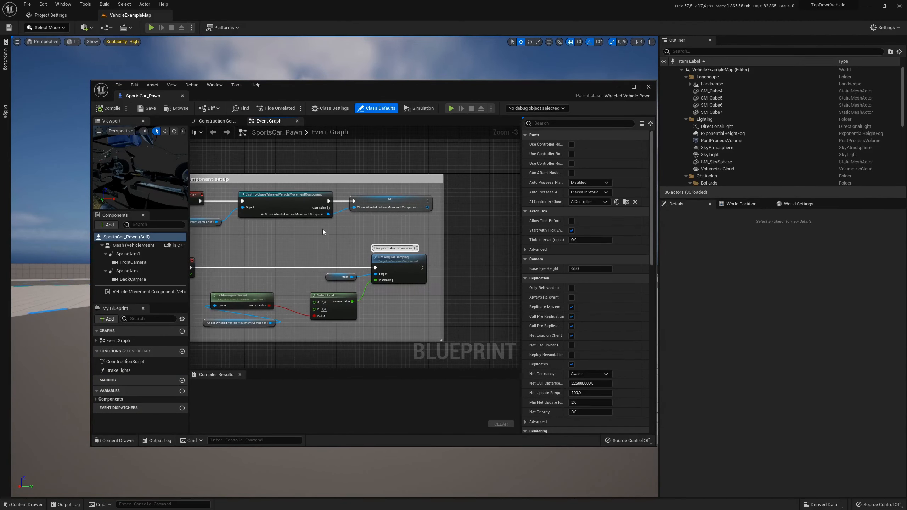
right_click_drag(392, 178, 449, 181)
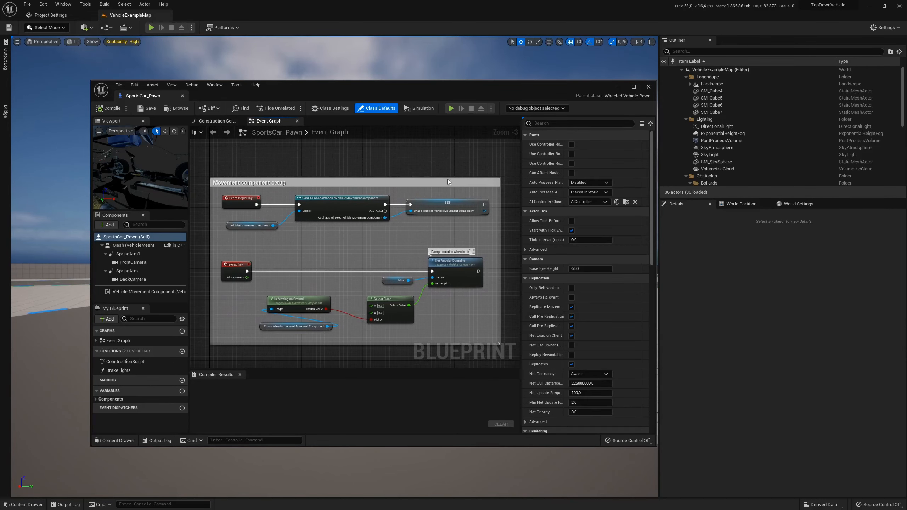
Step: Move the blueprint window clear of the level toolbar and inspect the pawn classes available for the project's VehicleAdvGameMode, leaving the selection unchanged
left_click_drag(229, 95, 350, 116)
left_click(111, 28)
mouse_move(132, 94)
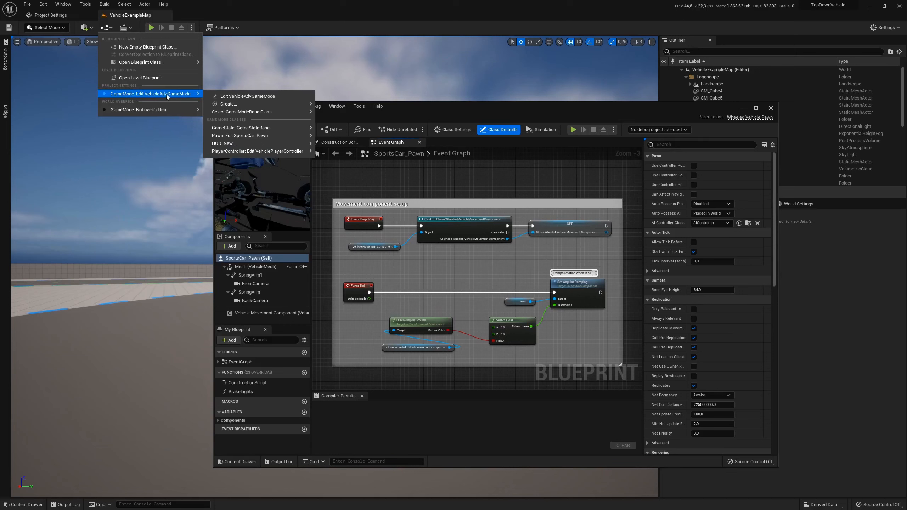
mouse_move(241, 137)
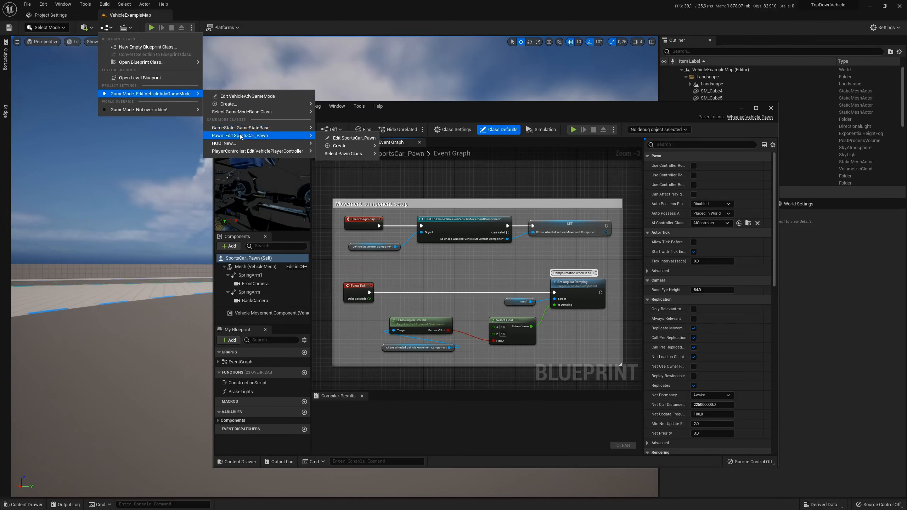
mouse_move(343, 154)
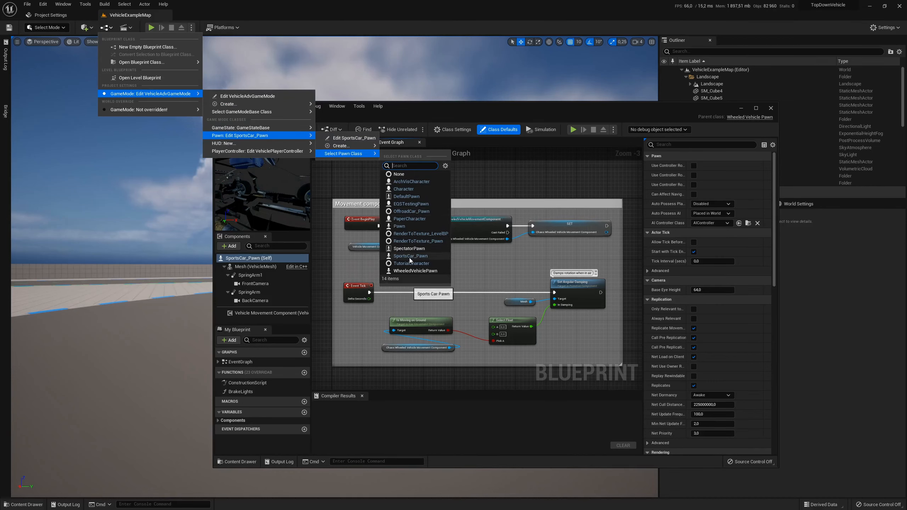
left_click(359, 178)
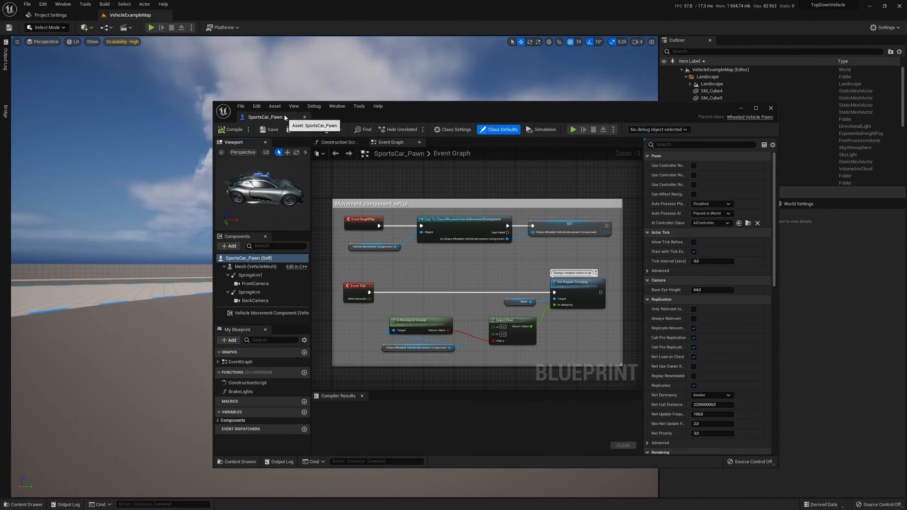
Step: Dock the SportsCar_Pawn blueprint editor in the main window beside the VehicleExampleMap level
left_click_drag(284, 118, 229, 15)
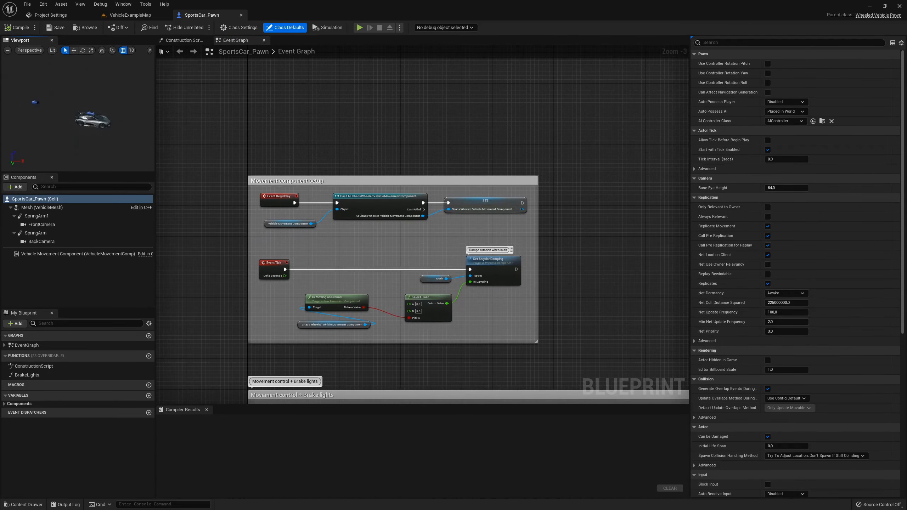
key("w")
mouse_move(99, 112)
right_mouse_down()
mouse_move(75, 123)
mouse_move(95, 114)
right_mouse_up()
key("s")
right_click_drag(85, 155, 76, 150)
Step: On the SpringArm holding BackCamera, set Target Arm Length to 1500, the Z socket offset to 0 and the X location to 0
left_click(40, 235)
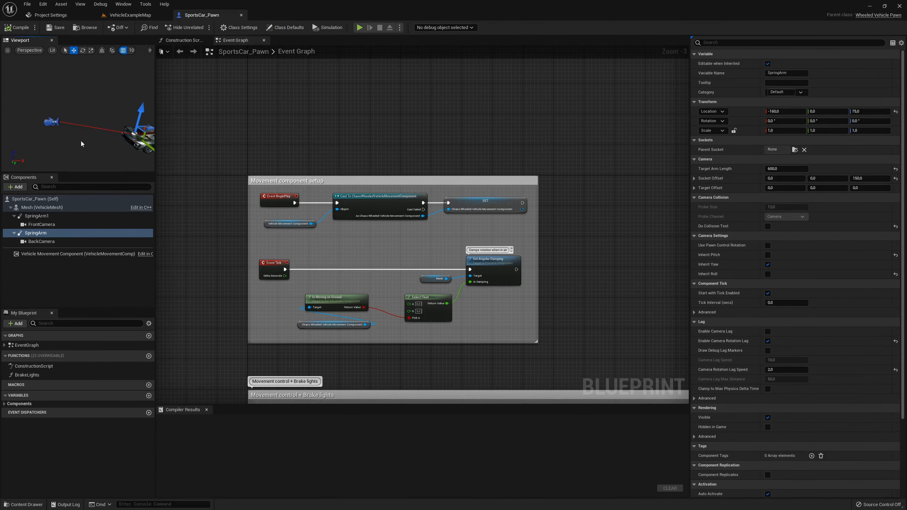
right_click_drag(81, 144, 84, 150)
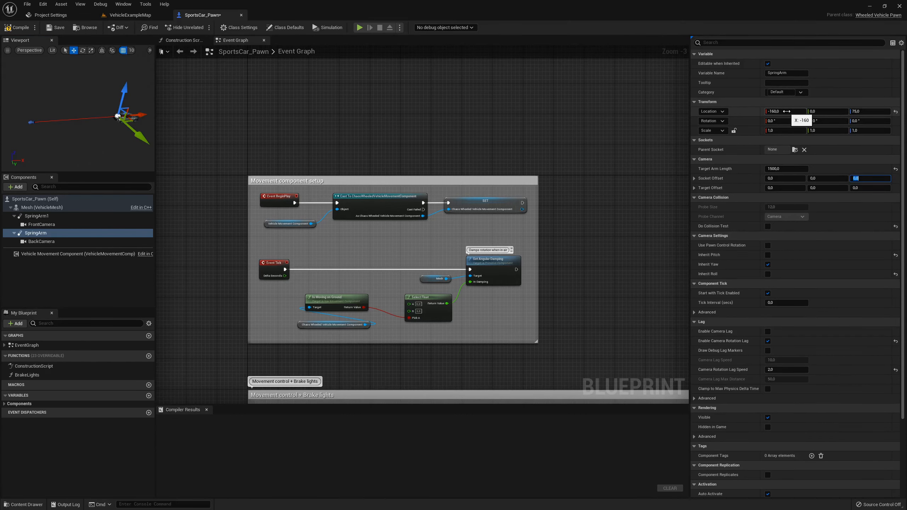
type("0")
key("Return")
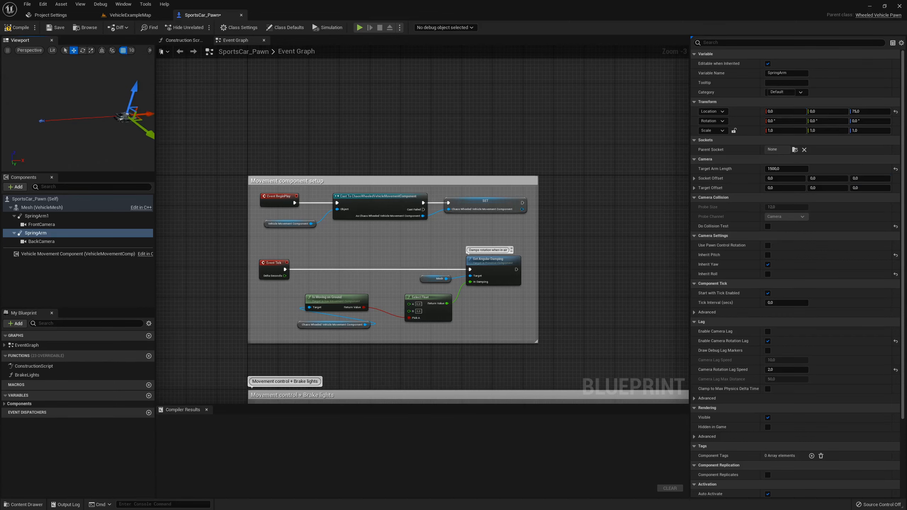
Step: Set the SpringArm's Y rotation to -60° for an overhead camera angle, and compile and save the blueprint
key("d")
key("w")
right_click_drag(54, 127, 54, 128)
key("f")
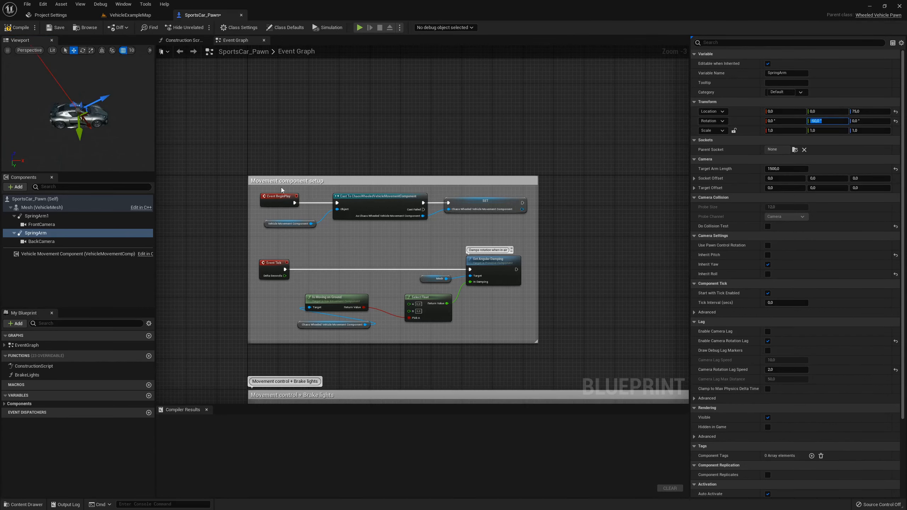
right_click_drag(107, 99, 98, 64)
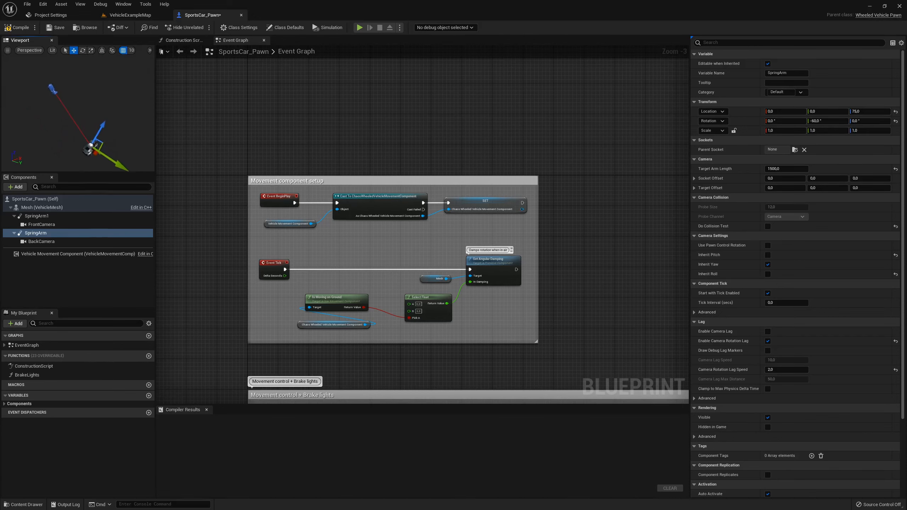
left_click(17, 27)
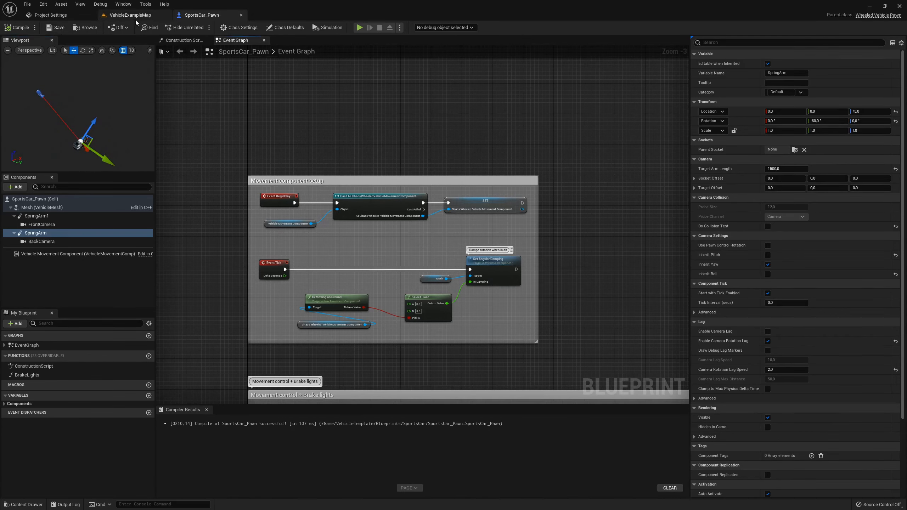
Step: In the camera rotation section, disconnect the Branch's False output from Set Relative Rotation, and compile and save the blueprint
right_click_drag(398, 365, 338, 160)
right_click_drag(404, 386, 370, 165)
right_click_drag(410, 398, 407, 176)
scroll(361, 191, "up", 3)
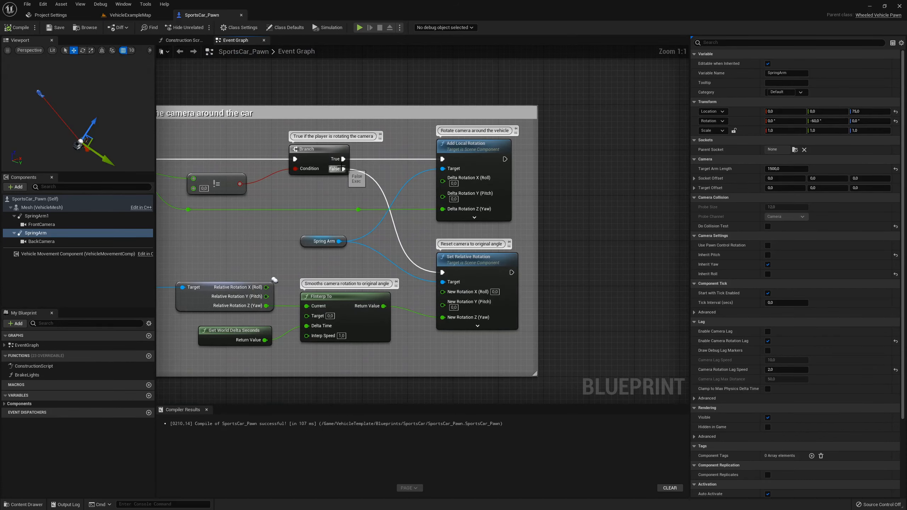
right_click_drag(347, 181, 366, 190)
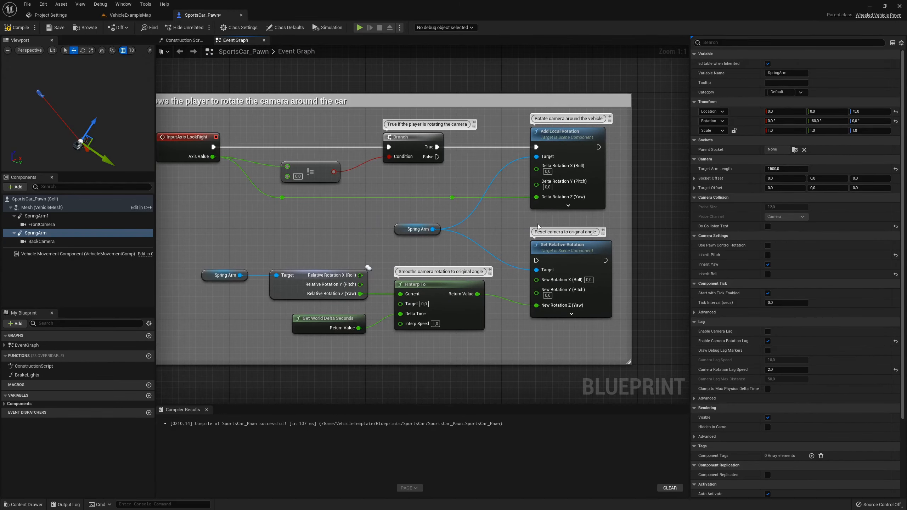
right_click_drag(505, 235, 491, 229)
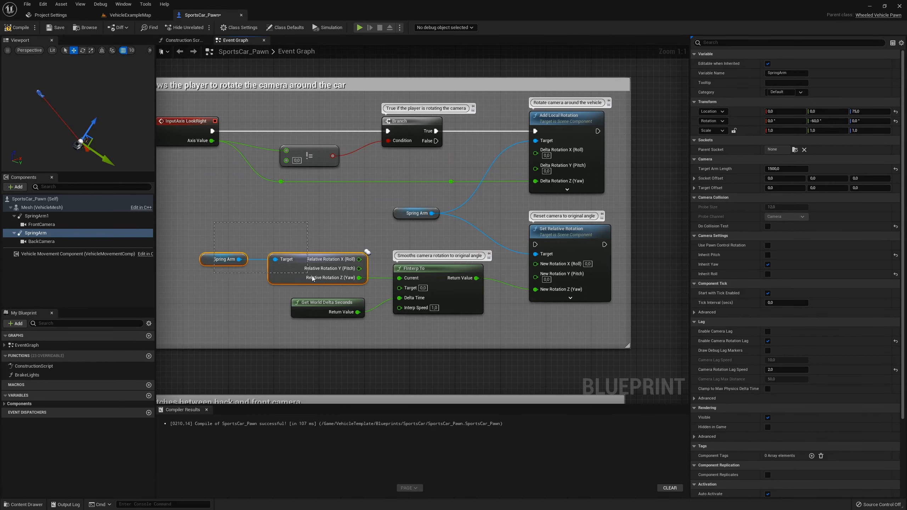
left_click_drag(312, 276, 312, 287)
left_click(315, 238)
right_click_drag(314, 237, 306, 206)
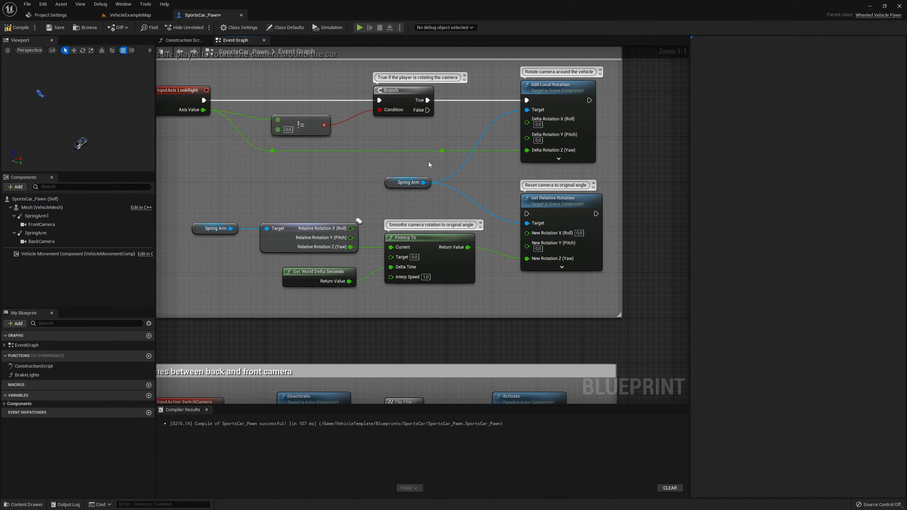
right_click_drag(411, 130, 426, 185)
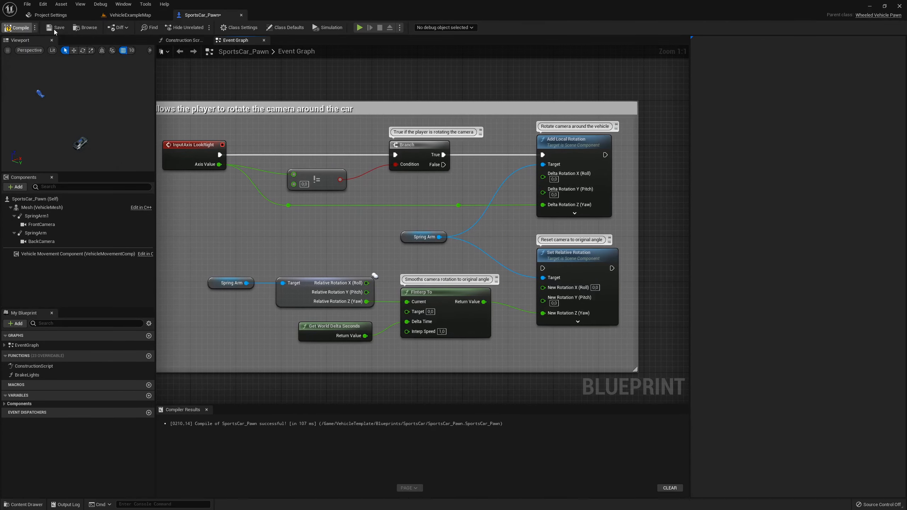
Step: Play VehicleExampleMap, drive the sports car around the track to check the overhead camera, and stop the session
left_click(128, 16)
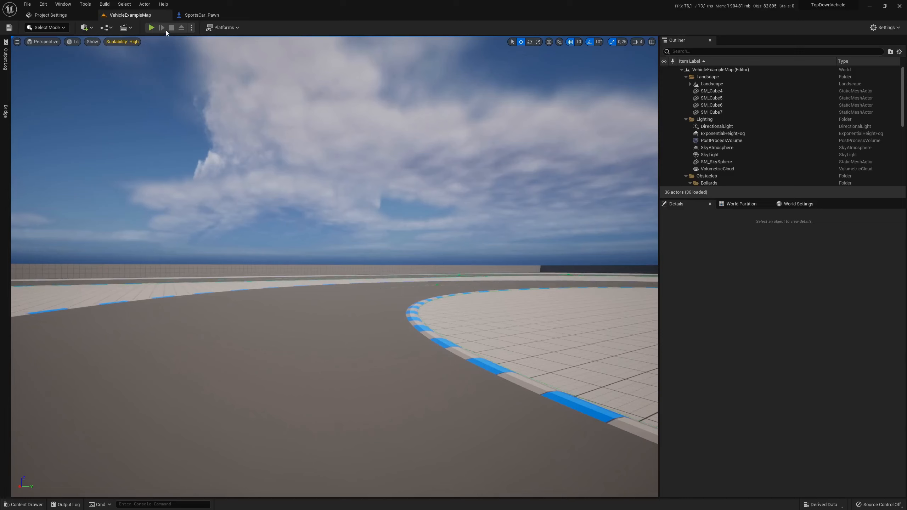
left_click(154, 27)
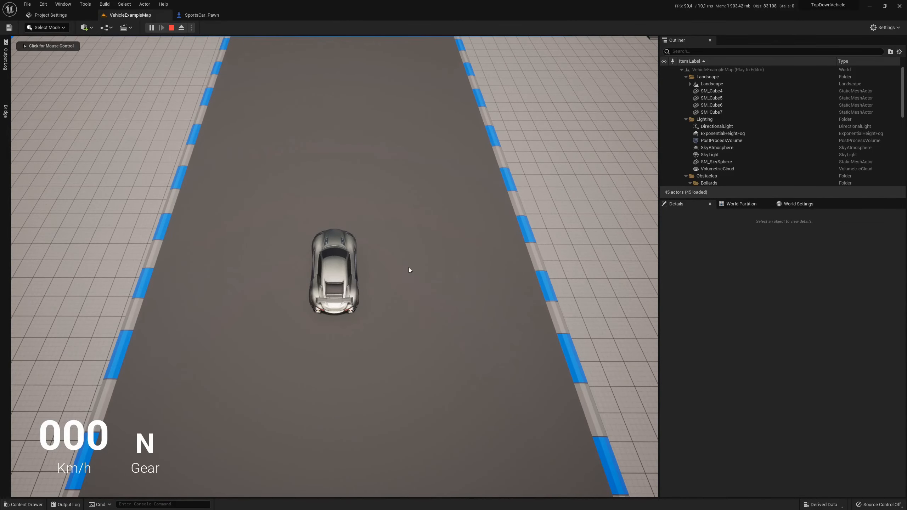
key("s")
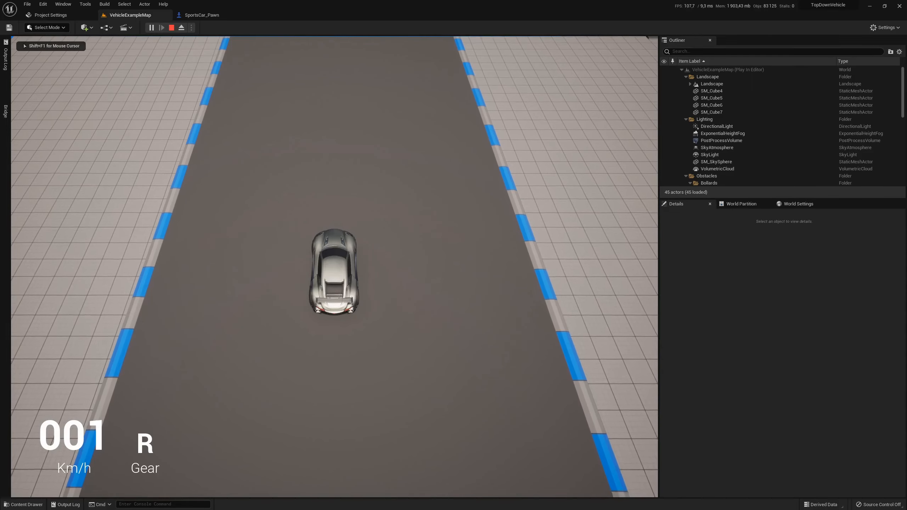
key("w")
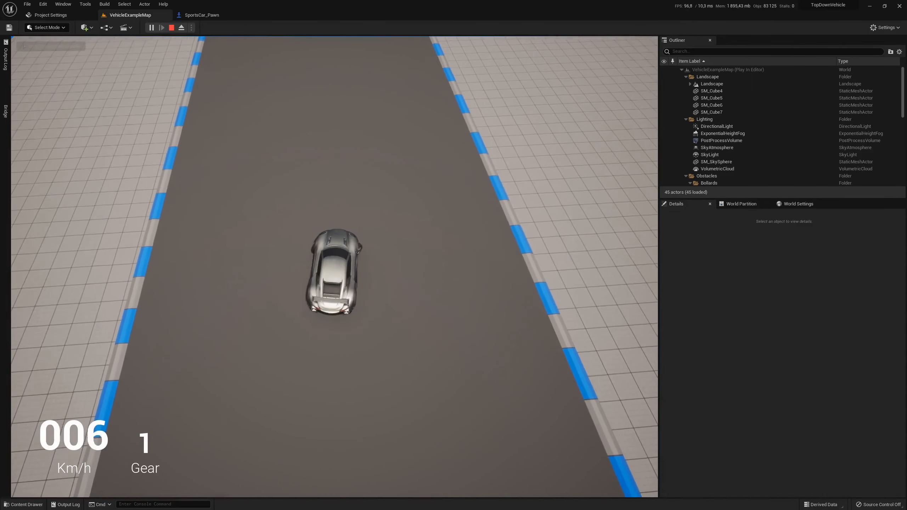
key("d")
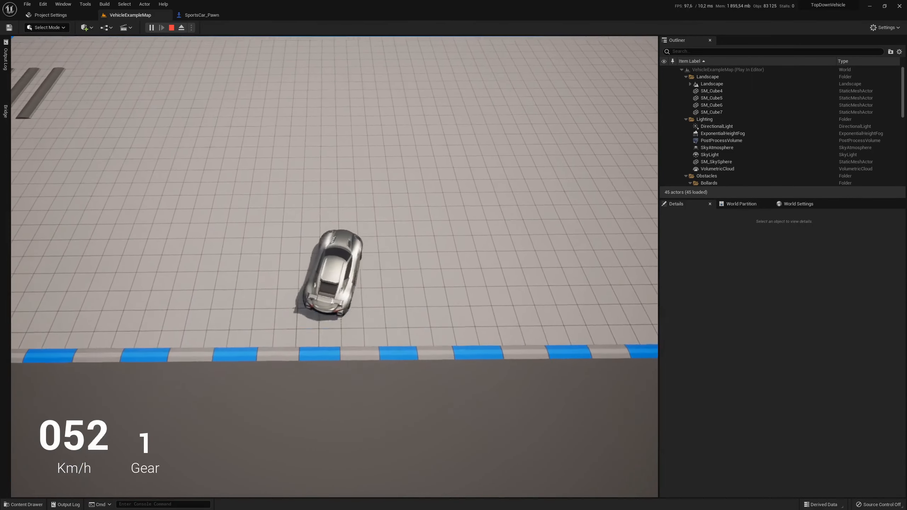
key("a")
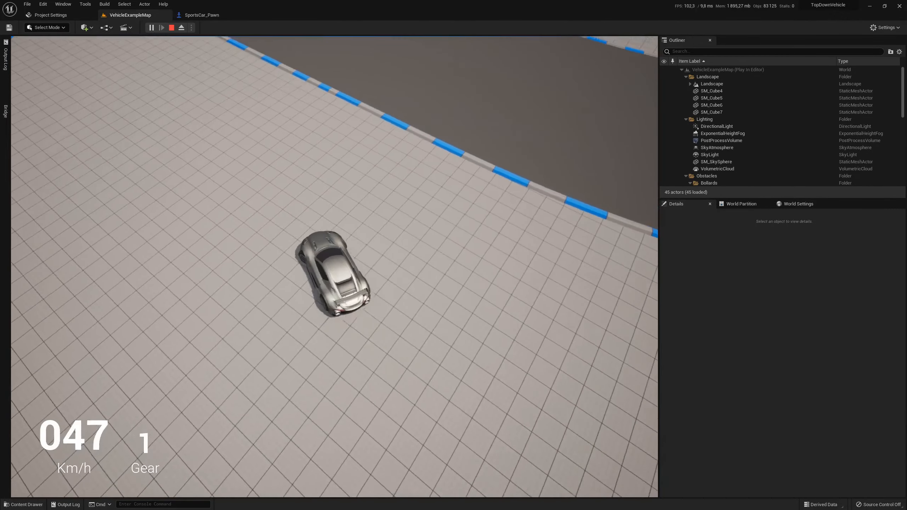
key("w")
key("d")
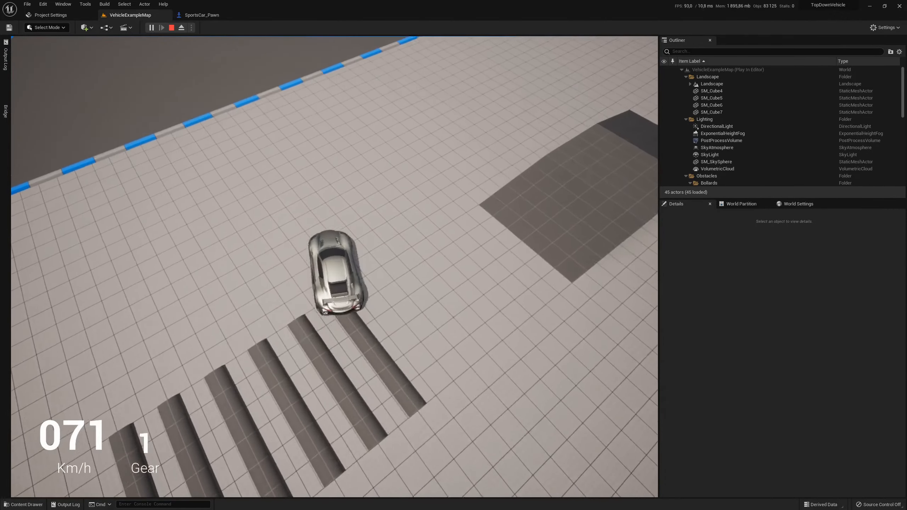
key("d")
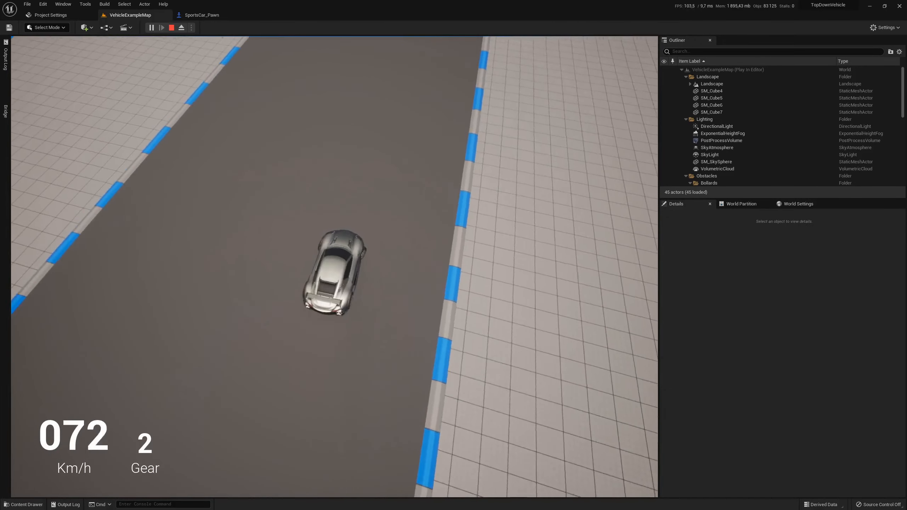
key("w")
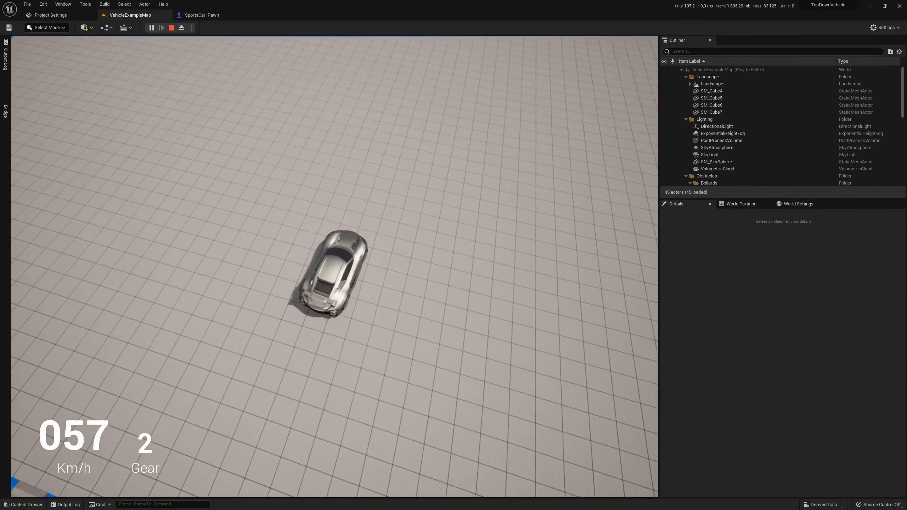
key("a")
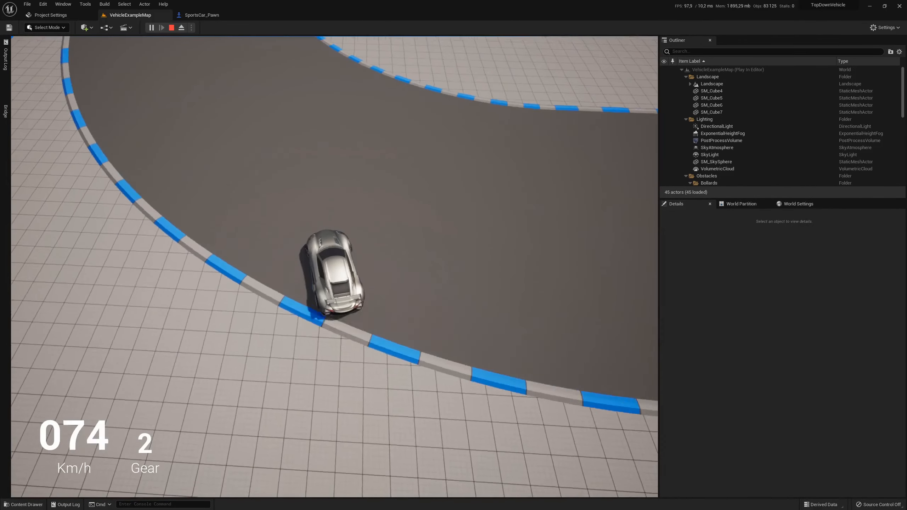
key("d")
key("d")
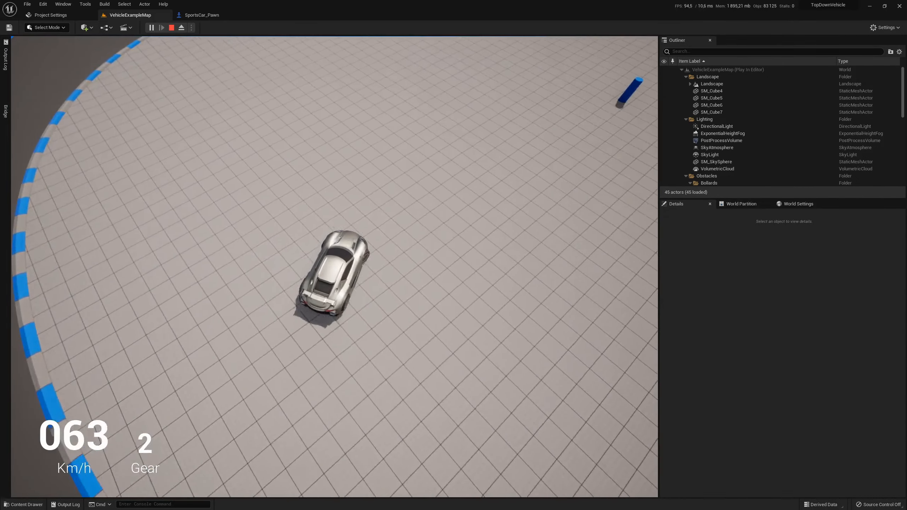
key("w")
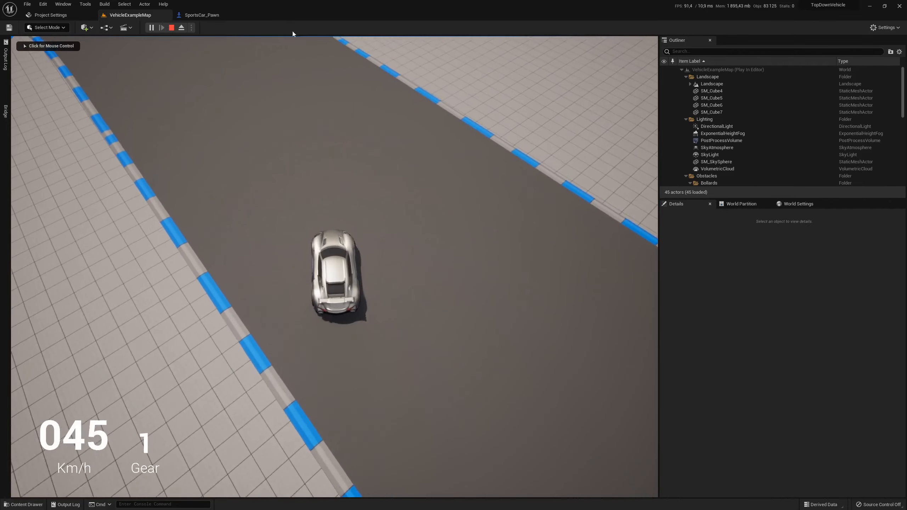
left_click(171, 28)
Step: In SportsCar_Pawn's Event Graph, add a Spring Arm reference near Movement component setup and create a Set Absolute Rotation node from it
left_click(207, 15)
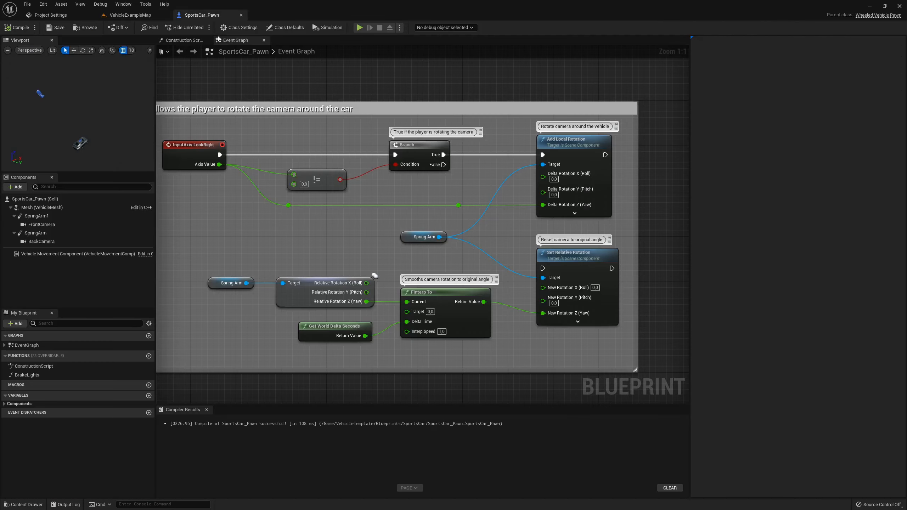
scroll(407, 210, "down", 4)
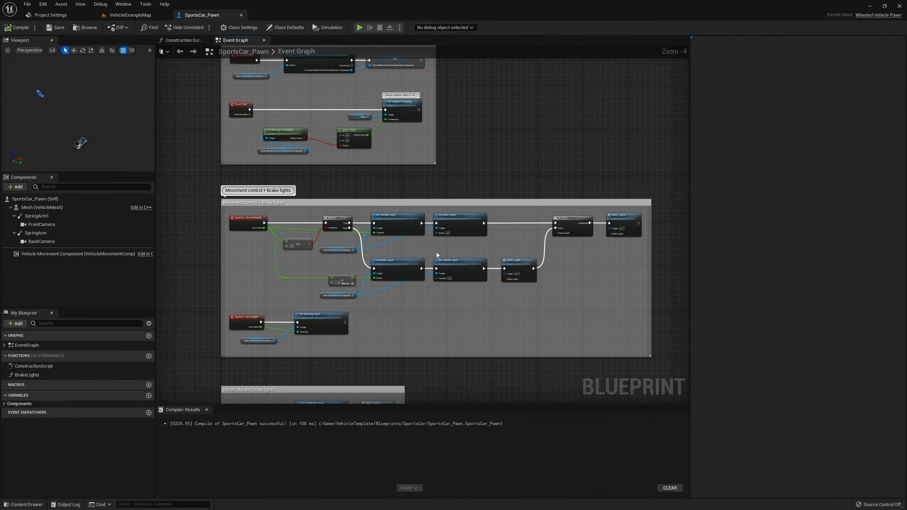
right_click_drag(411, 214, 402, 400)
scroll(427, 286, "up", 3)
right_click_drag(416, 291, 494, 197)
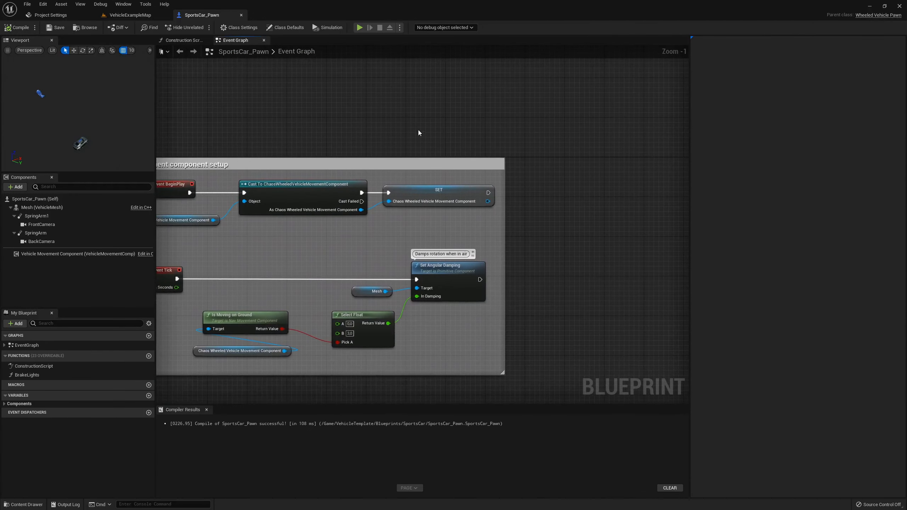
left_click(36, 233)
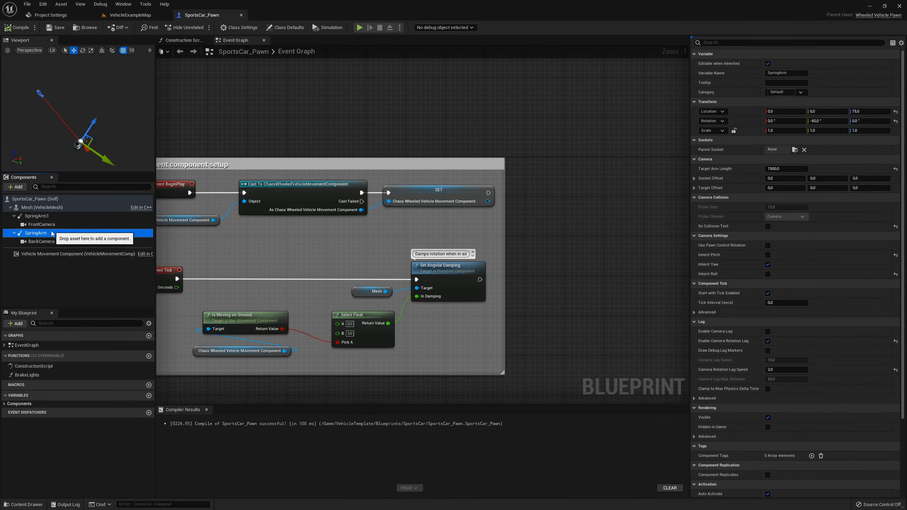
left_click_drag(468, 118, 521, 154)
type("abs")
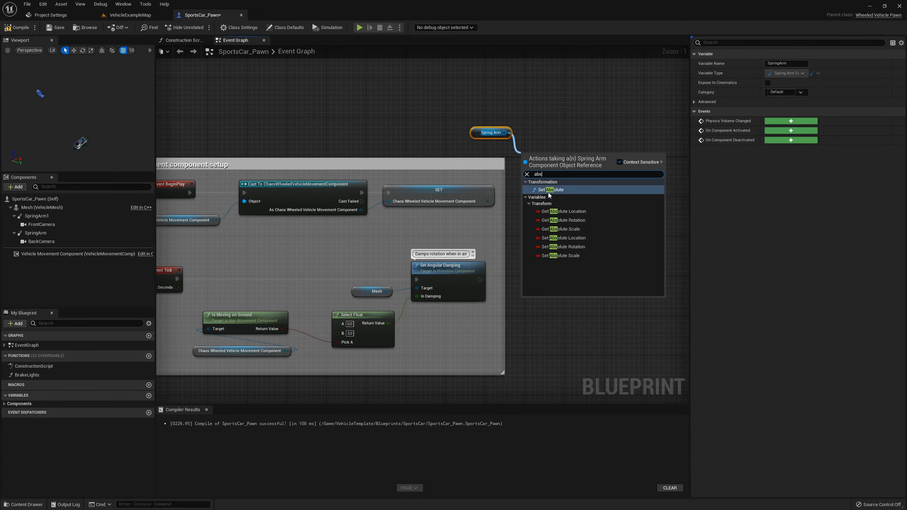
left_click(578, 247)
scroll(523, 211, "up", 1)
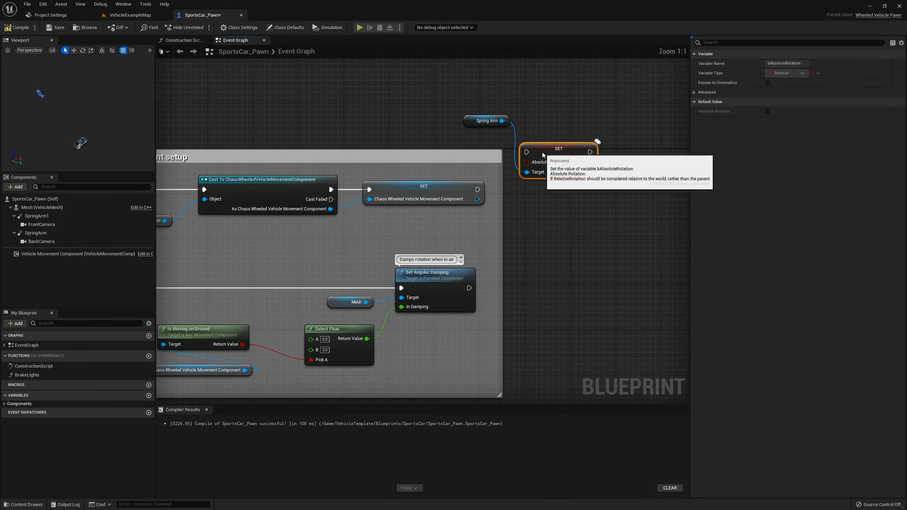
Step: Run Set Absolute Rotation after the BeginPlay chain's movement component SET node, enable Absolute Rotation, tidy the nodes, and compile and save
left_click_drag(542, 152, 548, 187)
left_click_drag(478, 188, 533, 186)
left_click_drag(472, 121, 533, 181)
left_click(577, 202)
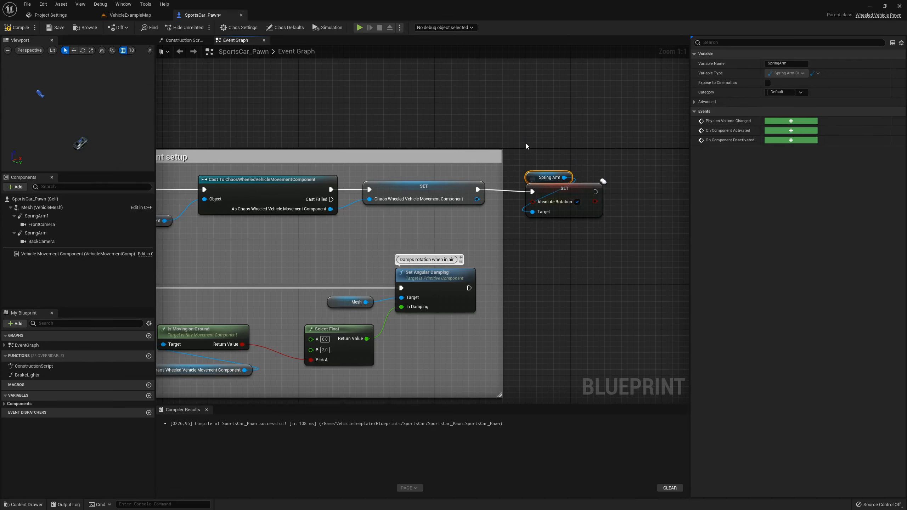
left_click(526, 143)
left_click(56, 28)
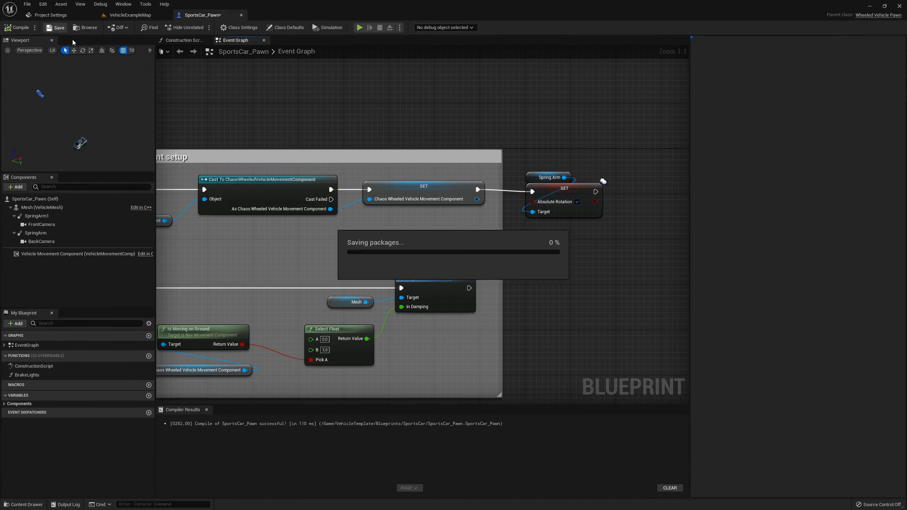
Step: Play VehicleExampleMap, drive the sports car forward, in reverse and through turns to check the camera's fixed rotation, and stop the session
left_click(130, 14)
left_click(151, 28)
left_click(351, 234)
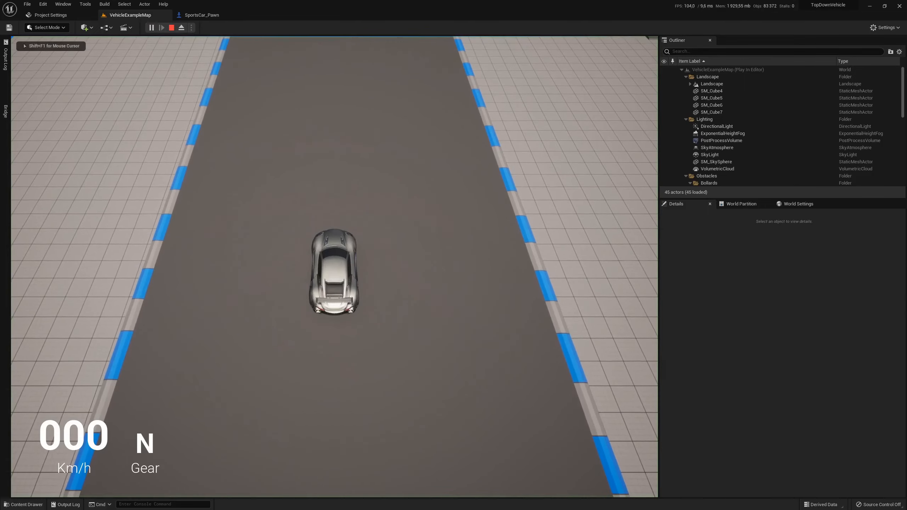
key("w")
key("d")
key("s")
key("w")
key("d")
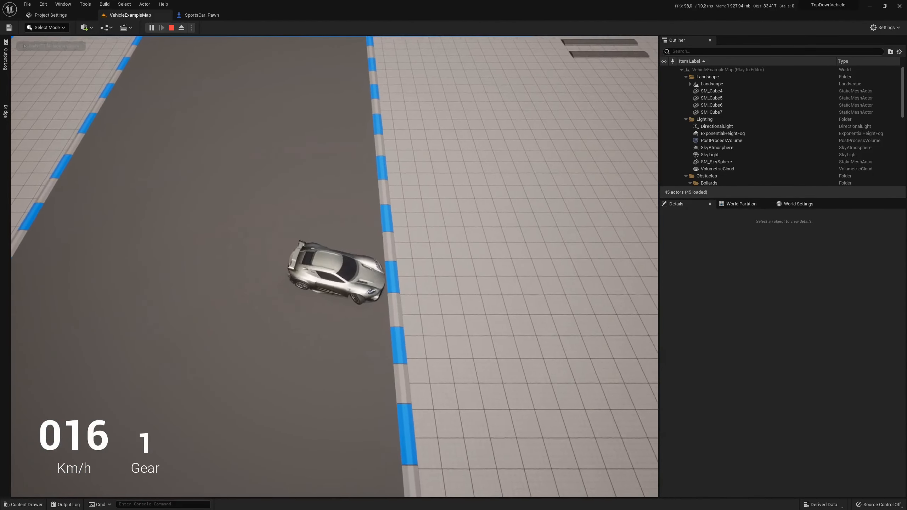
key("w")
key("d")
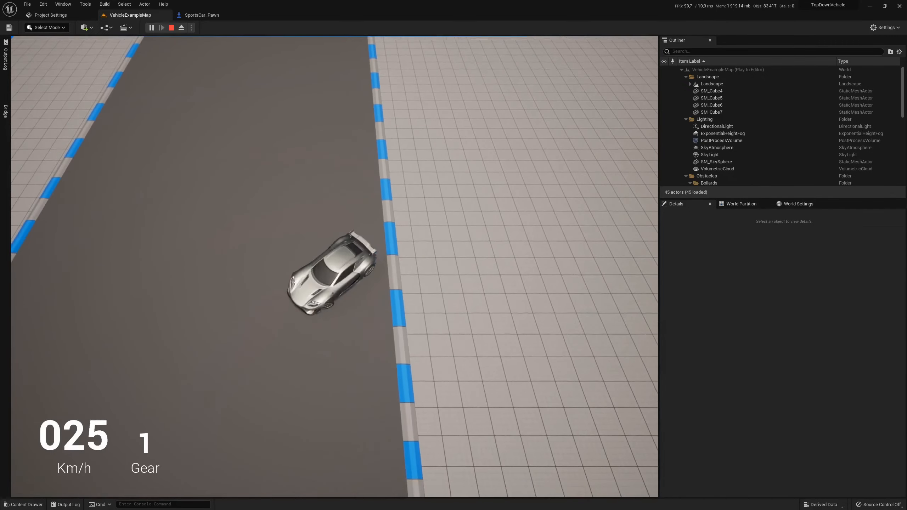
key("w")
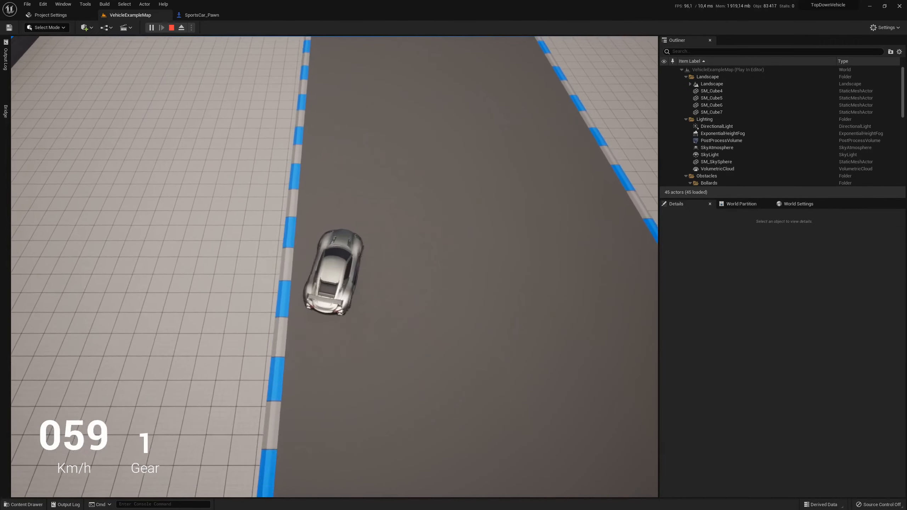
key("d")
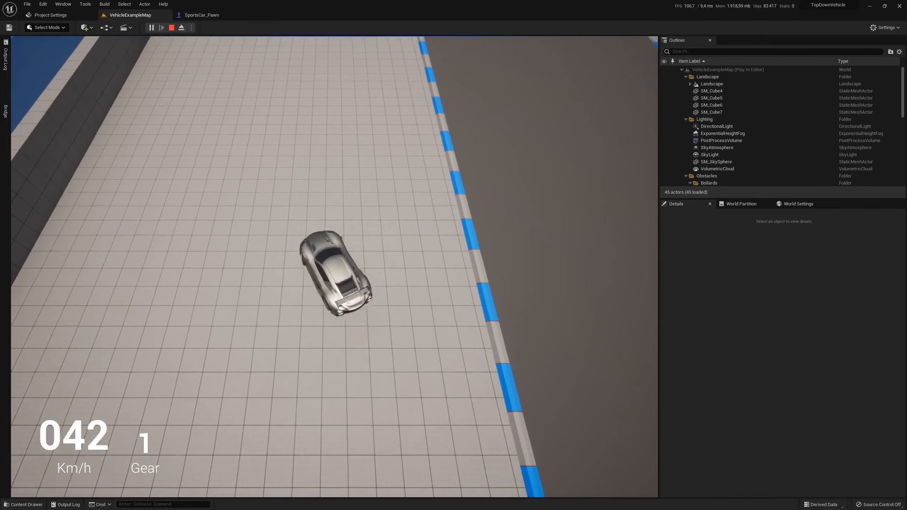
key("s")
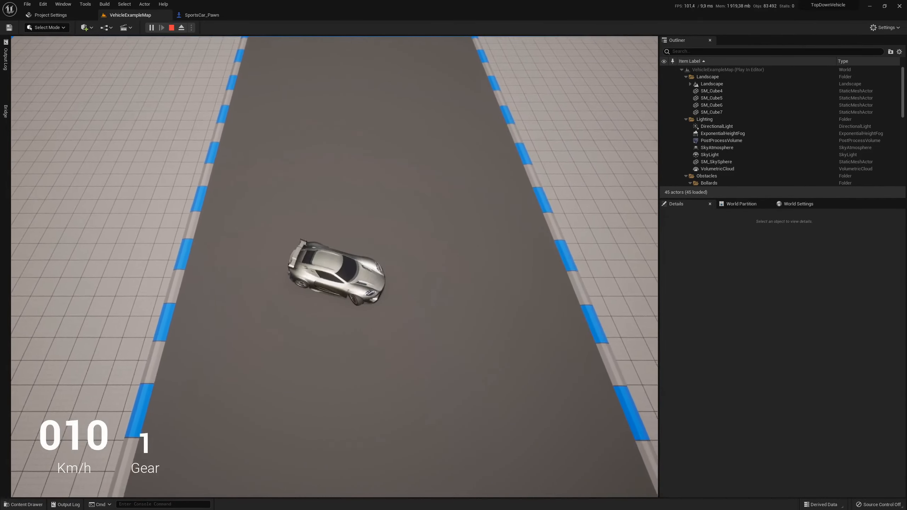
key("w")
key("d")
key("a")
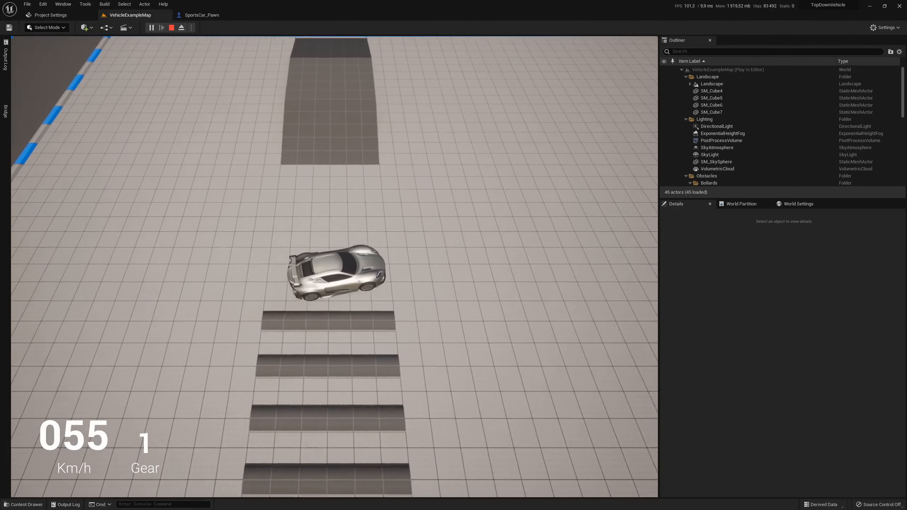
key("w")
key("a")
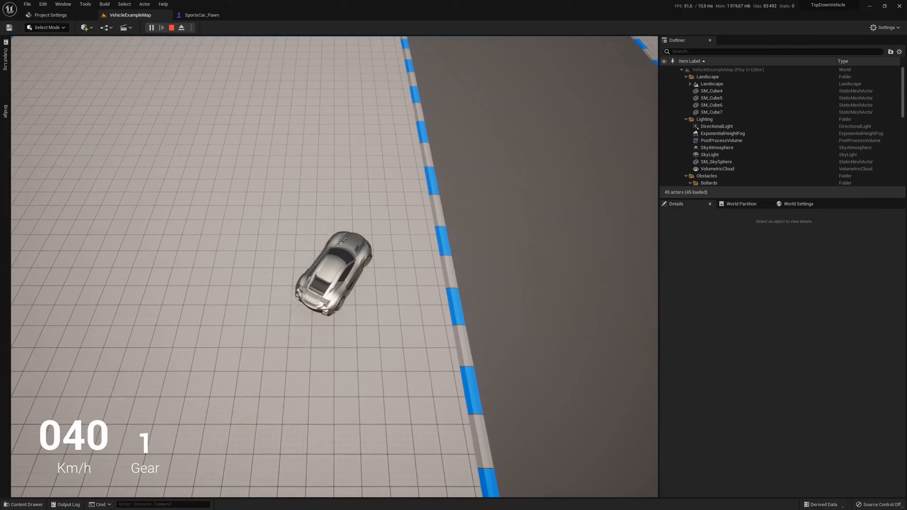
key("d")
key("w")
key("a")
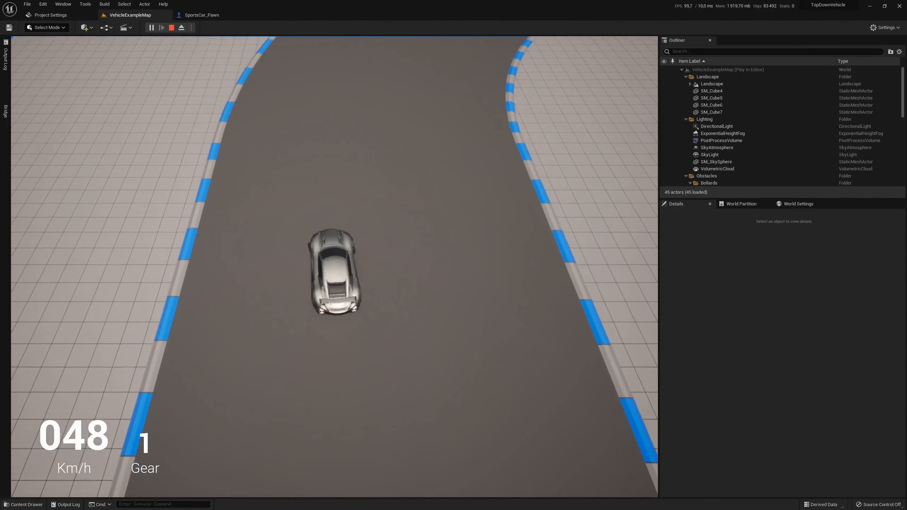
key("s")
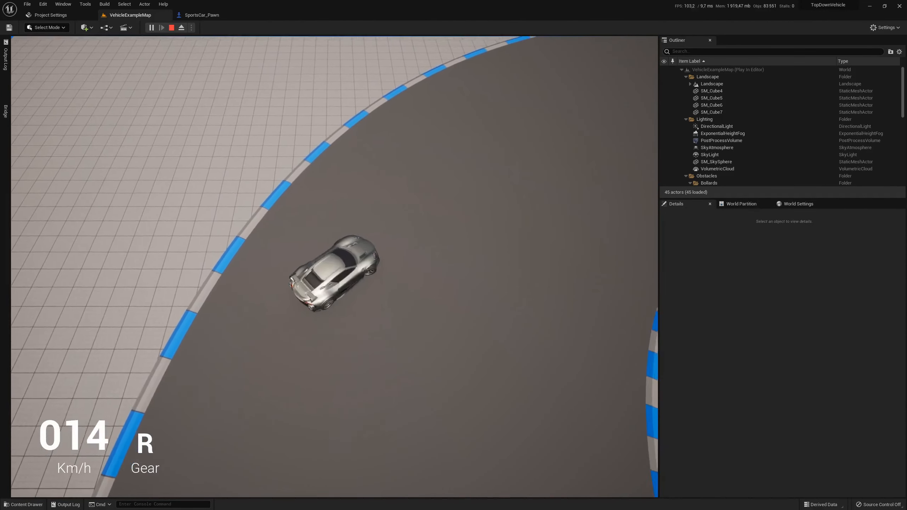
key("w")
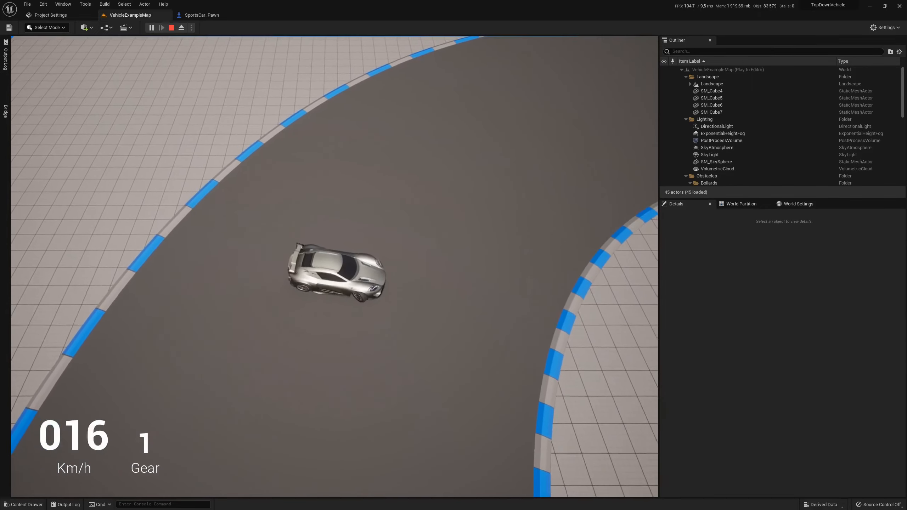
key("d")
key("d")
key("w")
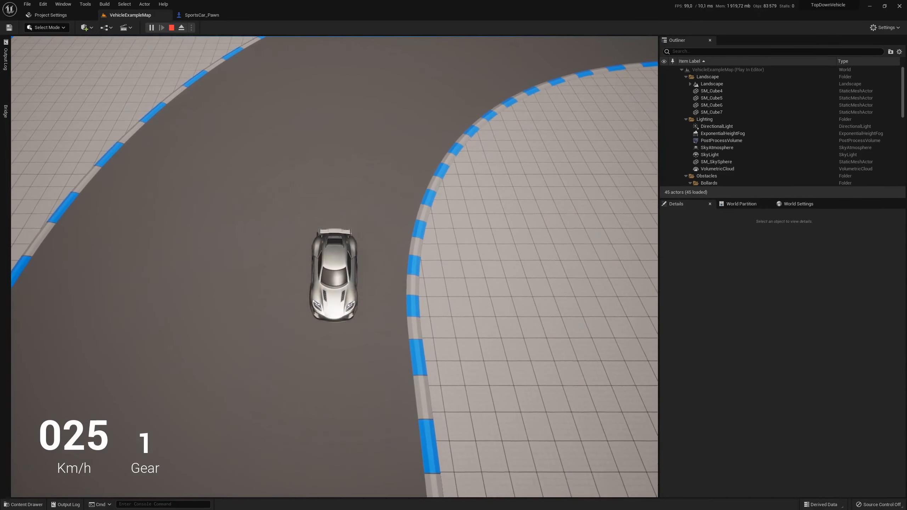
key("w")
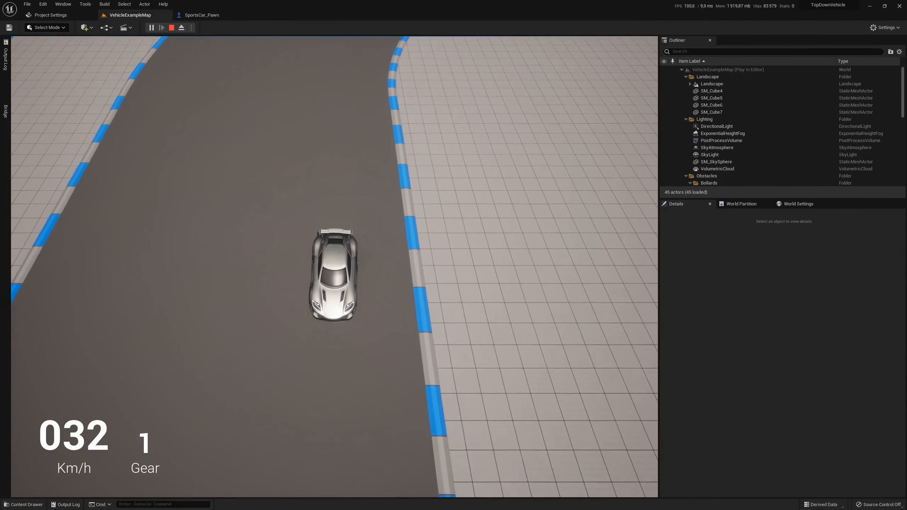
key("w")
key("w")
key("w")
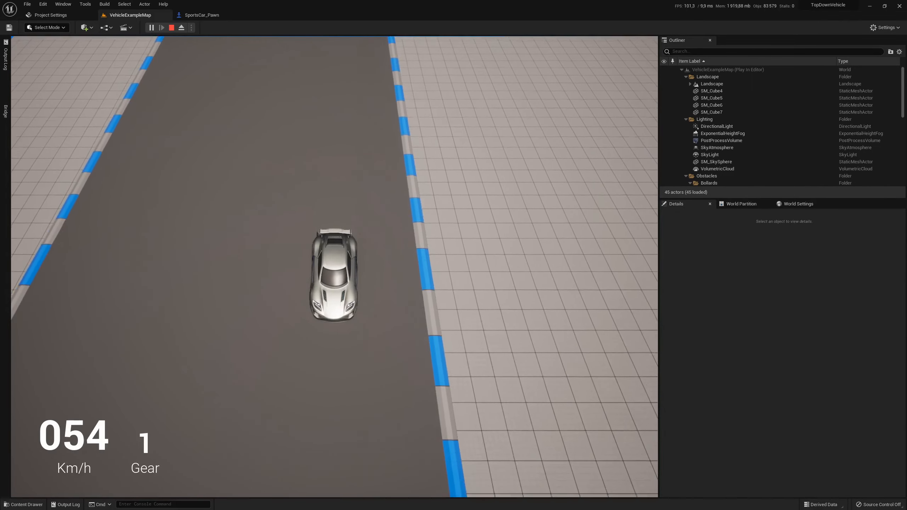
key("w")
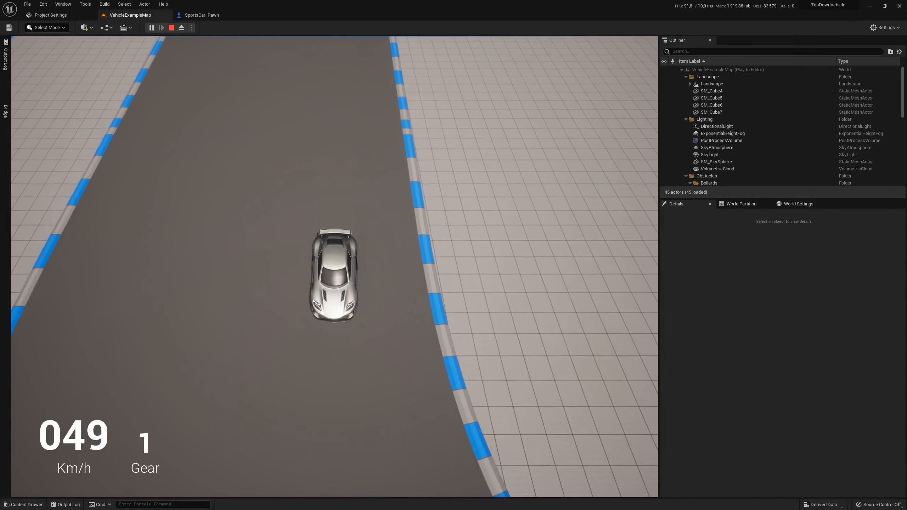
key("d")
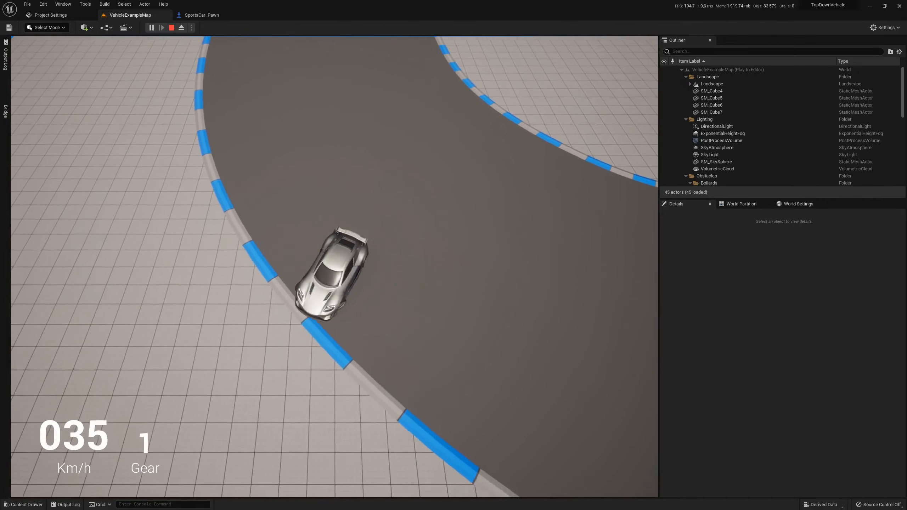
key("w")
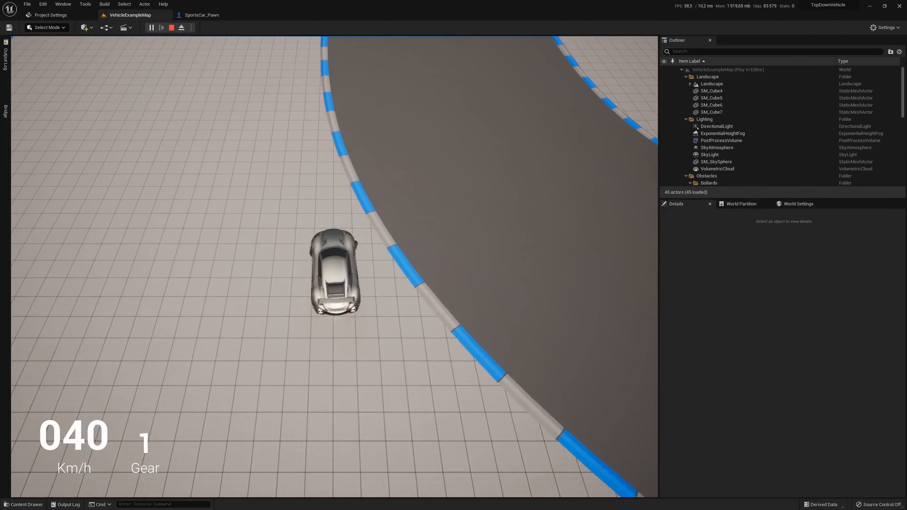
key("a")
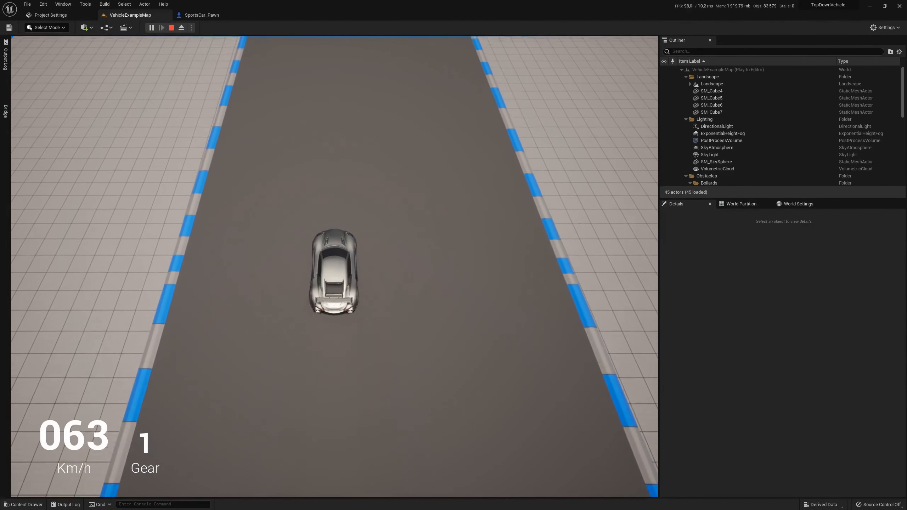
key("Escape")
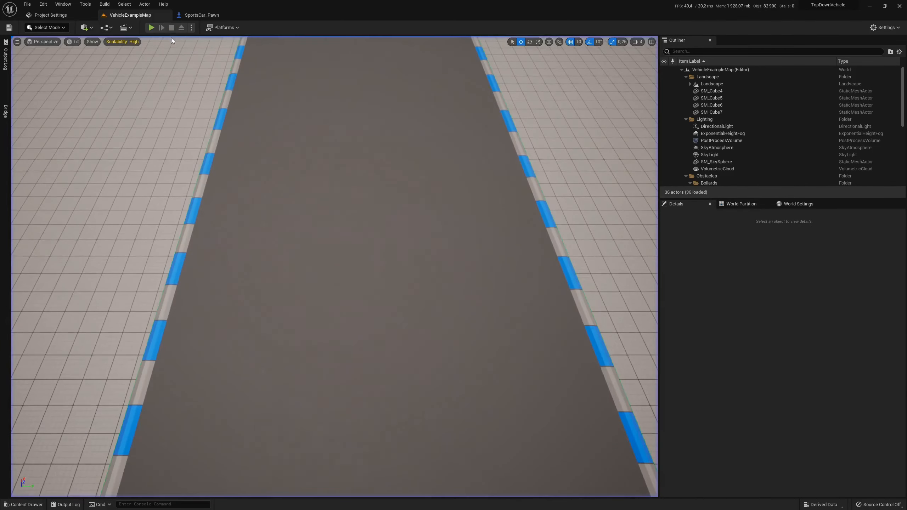
Step: In SportsCar_Pawn's Event Graph, straighten the execution wire from the movement component SET node to Set Absolute Rotation, and compile and save
left_click(196, 15)
right_click_drag(275, 139, 362, 132)
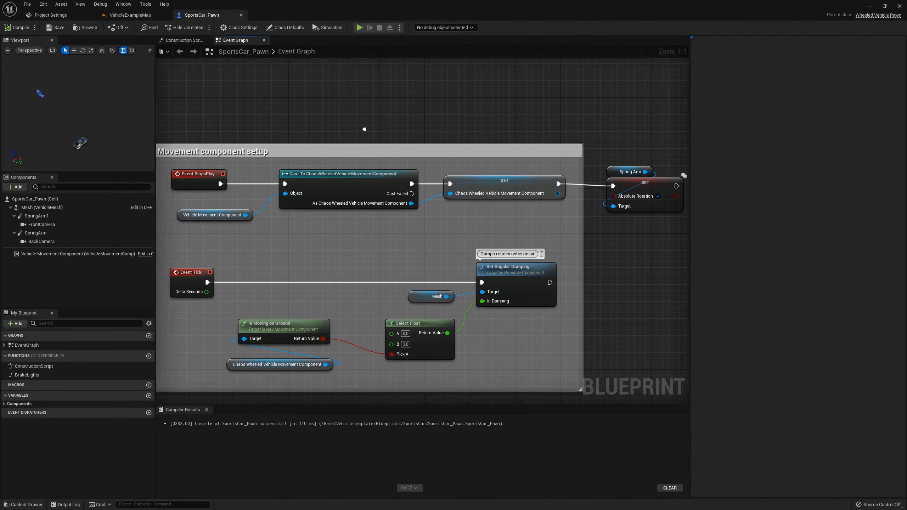
scroll(362, 131, "down", 1)
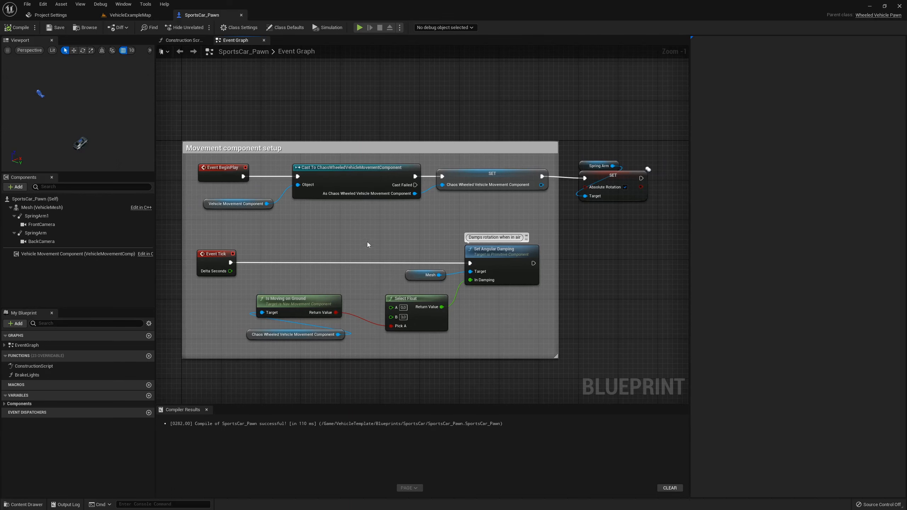
right_click_drag(366, 245, 367, 212)
right_click_drag(421, 187, 347, 211)
right_click(465, 180)
mouse_move(486, 218)
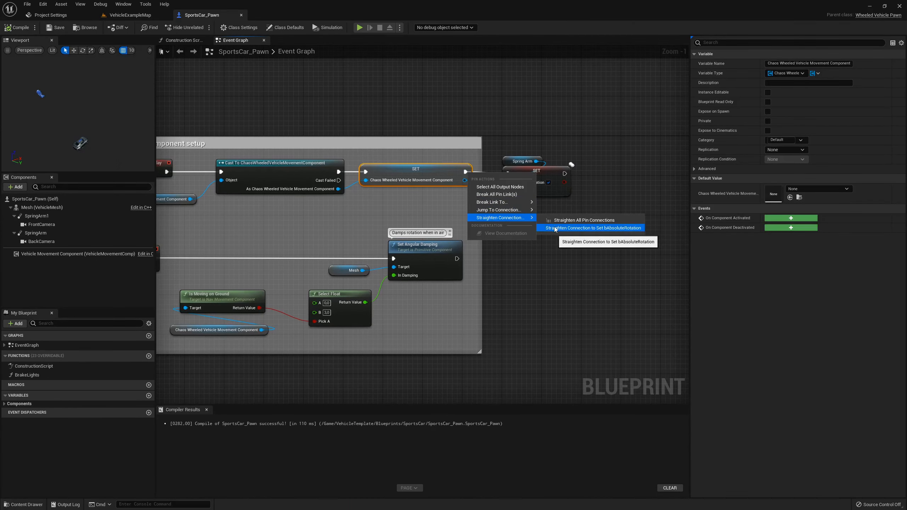
left_click(593, 228)
scroll(531, 251, "down", 1)
right_click_drag(531, 251, 537, 158)
scroll(506, 185, "down", 1)
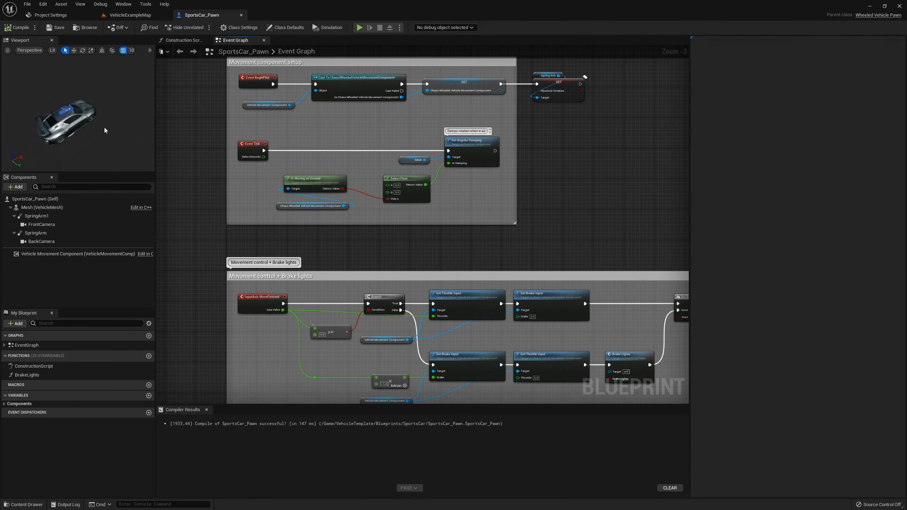
Step: Add an Arrow component under the sports car's Mesh, keep the name Arrow, and select it
mouse_move(83, 107)
right_mouse_down()
mouse_move(41, 109)
mouse_move(86, 108)
right_mouse_up()
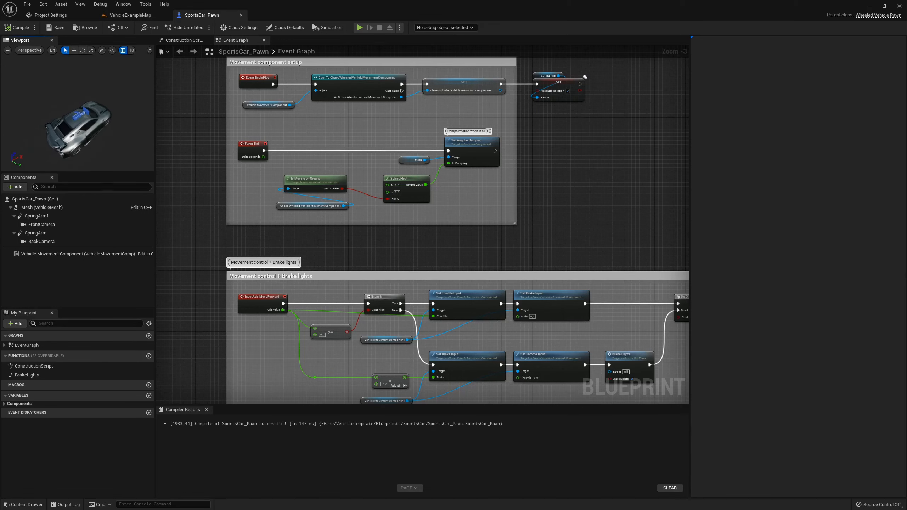
left_click(17, 187)
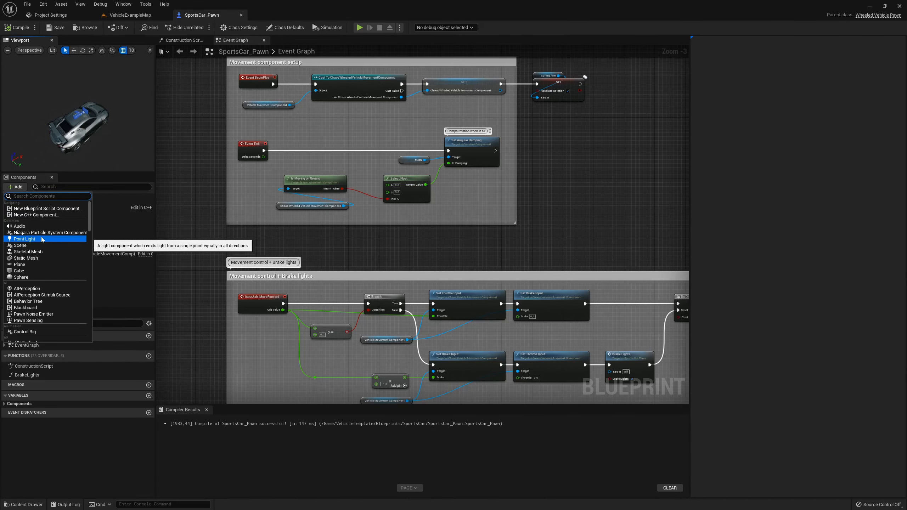
type("arr")
left_click(42, 209)
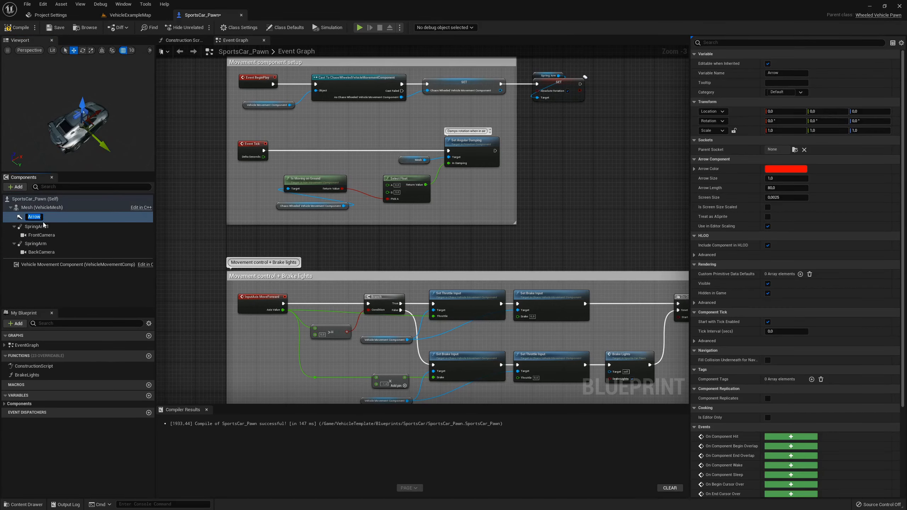
left_click(31, 216)
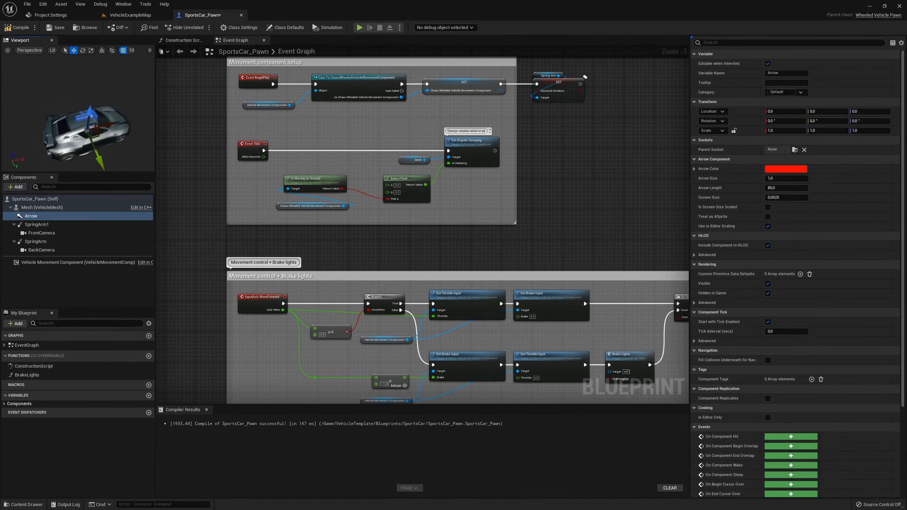
Step: Raise the Arrow above the car to a Z location of 180, turn off Hidden in Game, and compile and save
right_click_drag(69, 112, 36, 108)
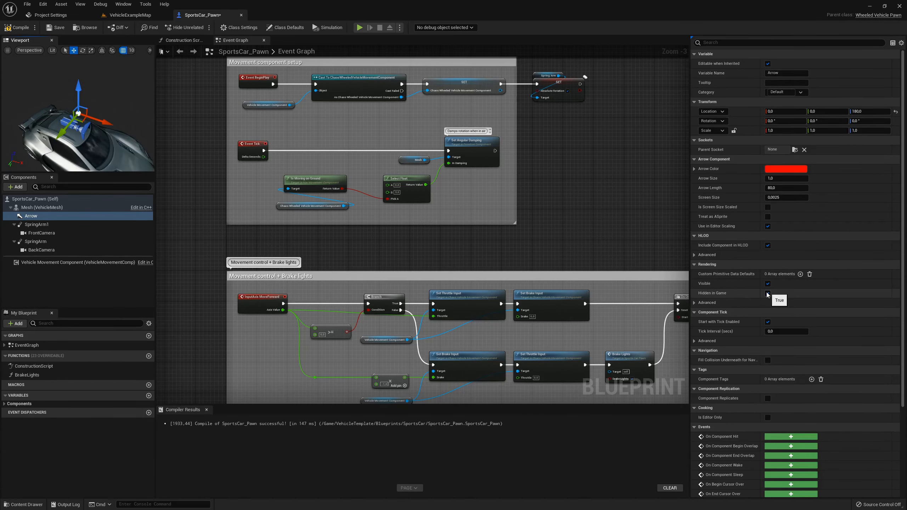
left_click(14, 27)
Step: Rotate the Arrow above the car to a yaw of about -130° and a pitch of -60°
right_click_drag(134, 119, 150, 129)
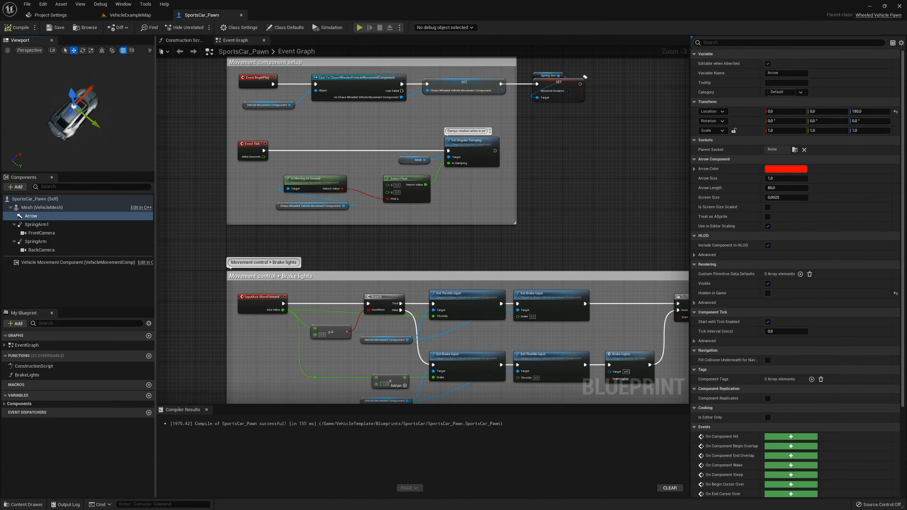
key("e")
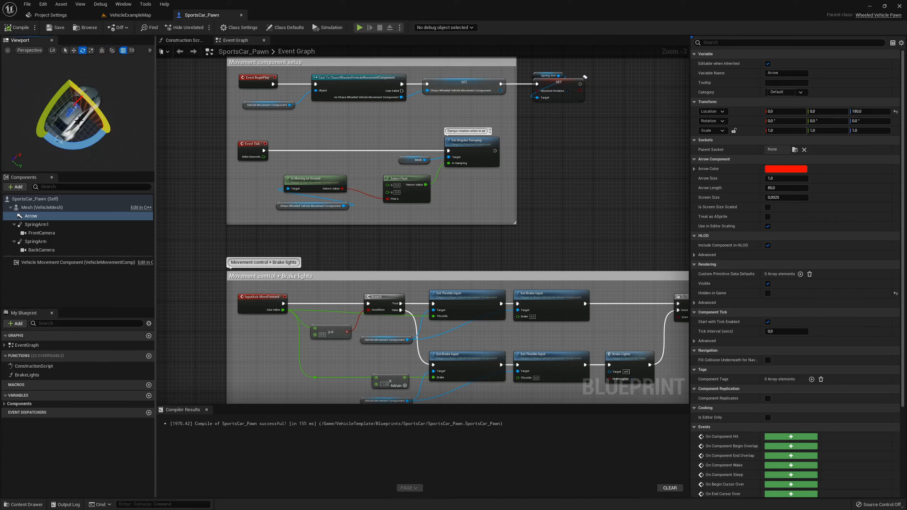
left_click_drag(69, 144, 53, 147)
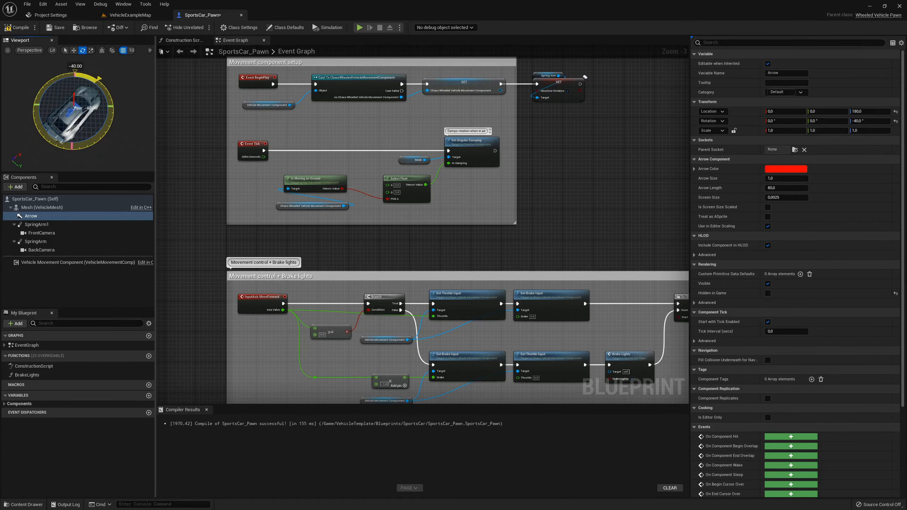
right_click_drag(208, 336, 208, 226)
left_click_drag(113, 135, 116, 129)
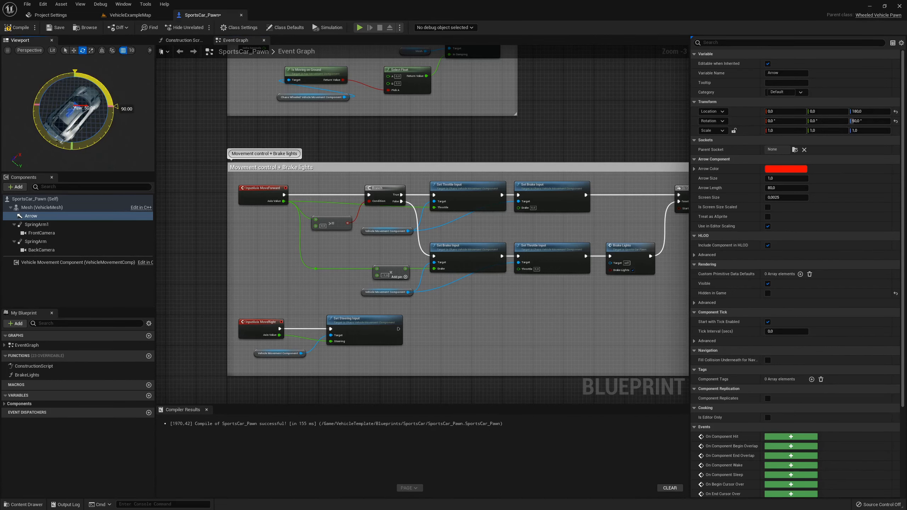
right_click_drag(106, 132, 57, 120)
mouse_move(81, 145)
left_mouse_down()
mouse_move(72, 144)
mouse_move(81, 146)
left_mouse_up()
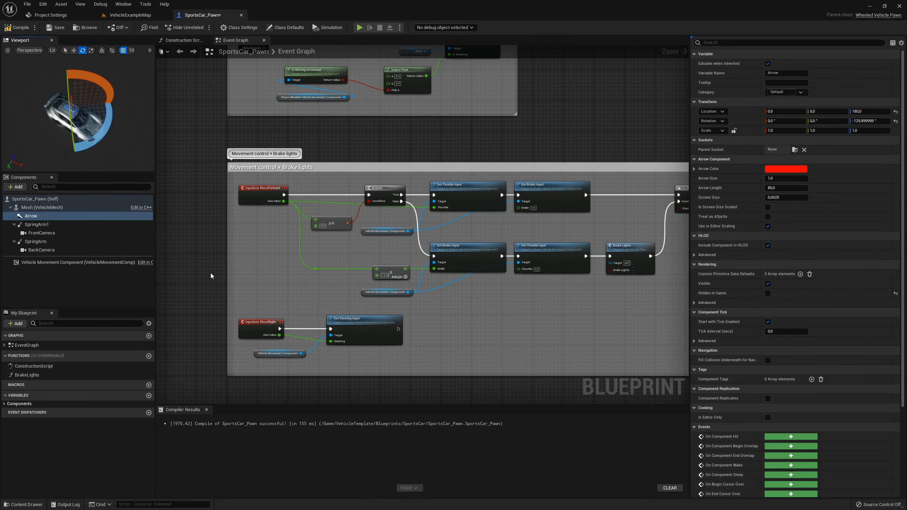
left_click_drag(72, 126, 71, 107)
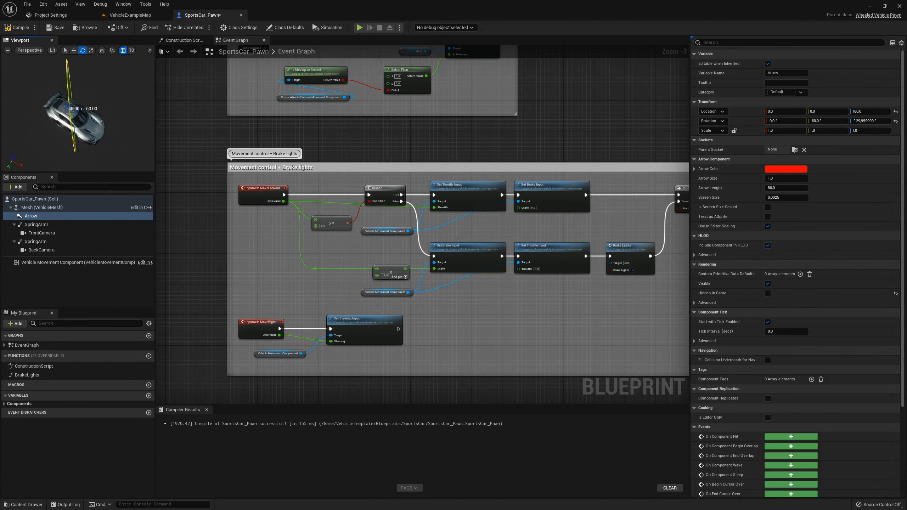
scroll(33, 104, "up", 6)
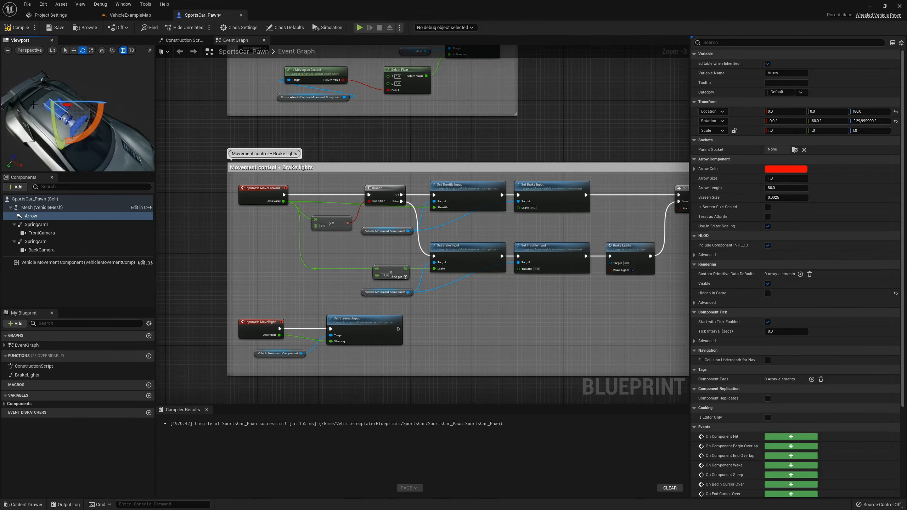
Step: Reset the Arrow's pitch and yaw rotation to 0° and compile and save the blueprint
scroll(64, 103, "down", 6)
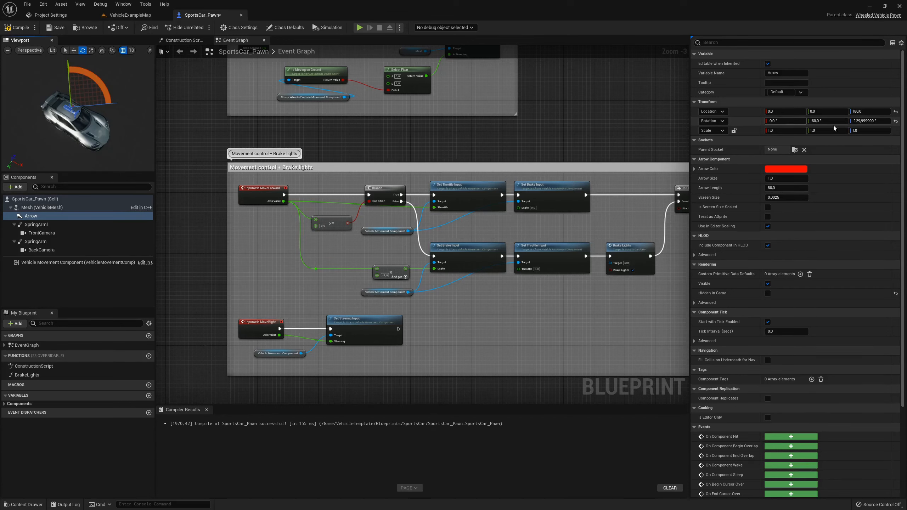
type("0")
left_click(856, 122)
type("0")
key("Return")
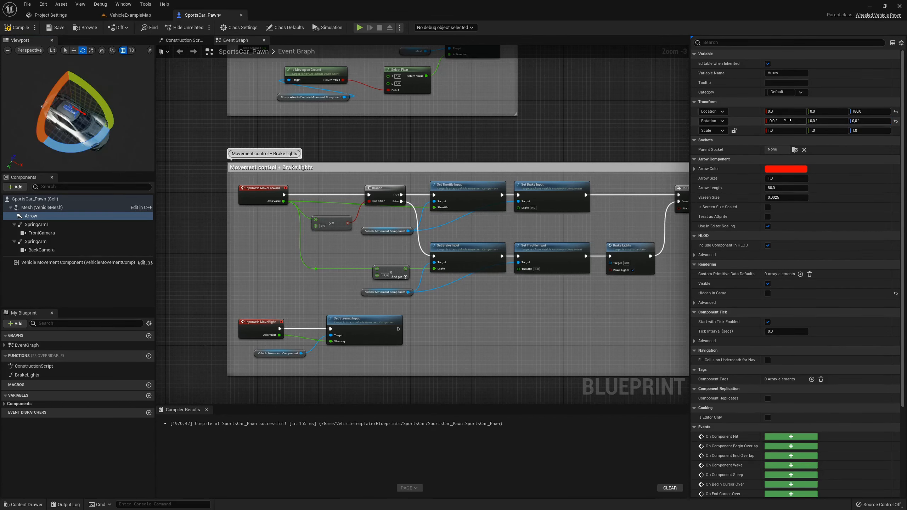
left_click(56, 29)
Step: Add an Arrow reference to the Event Graph, to the right of Set Angular Damping, and create a Set World Rotation node from it
right_click_drag(410, 67, 393, 208)
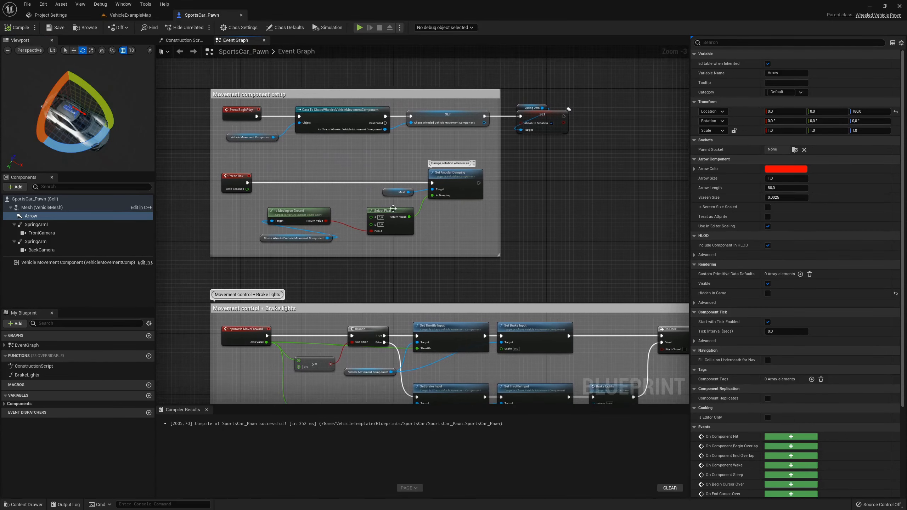
left_click_drag(526, 187, 562, 203)
type("set world")
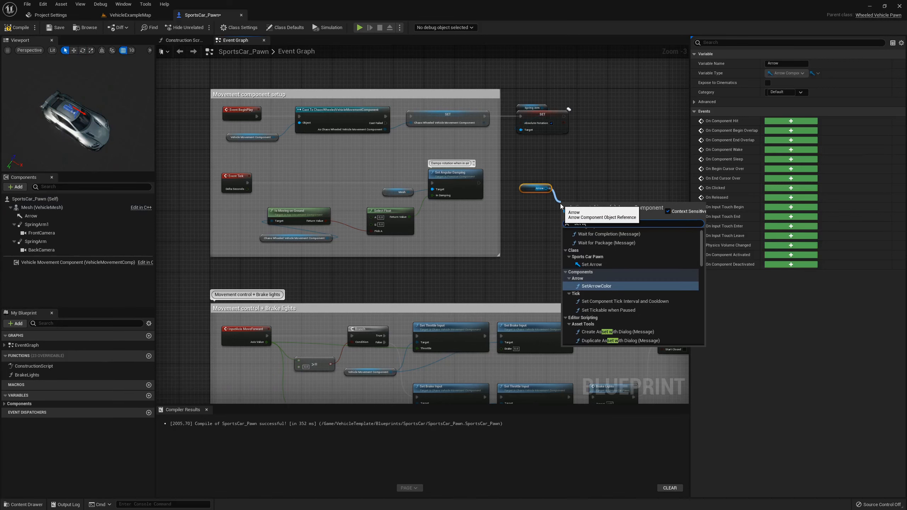
left_click(615, 266)
Step: Line up the Arrow and Set World Rotation nodes with Set Angular Damping and connect its execution output to Set World Rotation
scroll(581, 210, "up", 3)
left_click(610, 227, "ctrl")
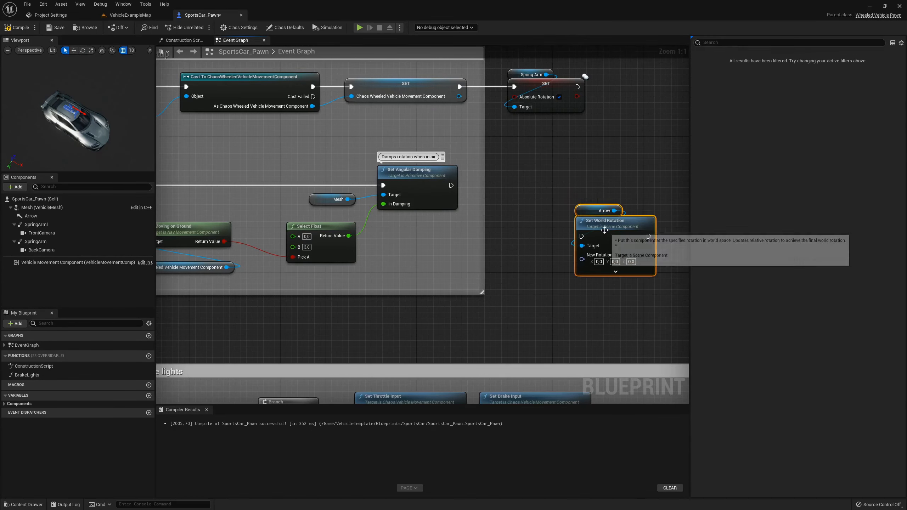
left_click_drag(605, 226, 564, 176)
left_click_drag(451, 186, 547, 184)
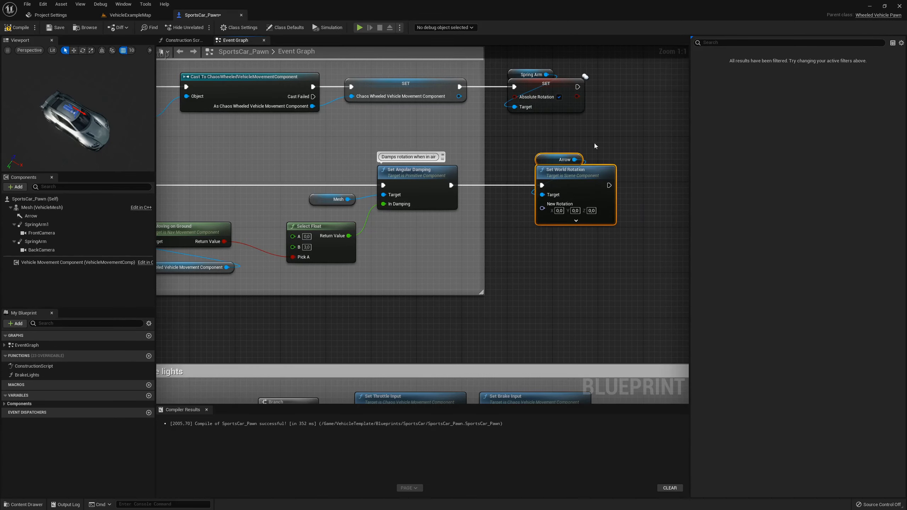
left_click(553, 247)
Step: Add a Get Player Camera Manager node in the empty area left of the Movement control + Brake lights comment
scroll(574, 170, "down", 3)
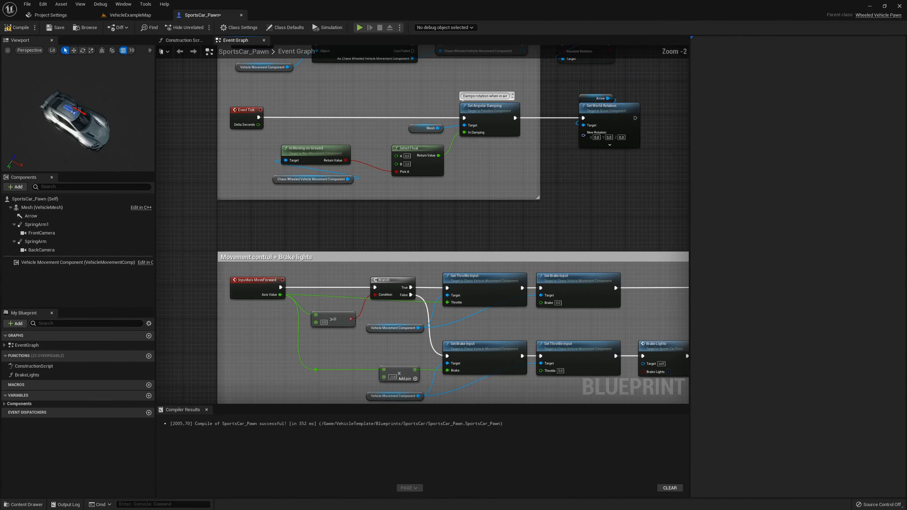
right_click_drag(265, 237, 282, 151)
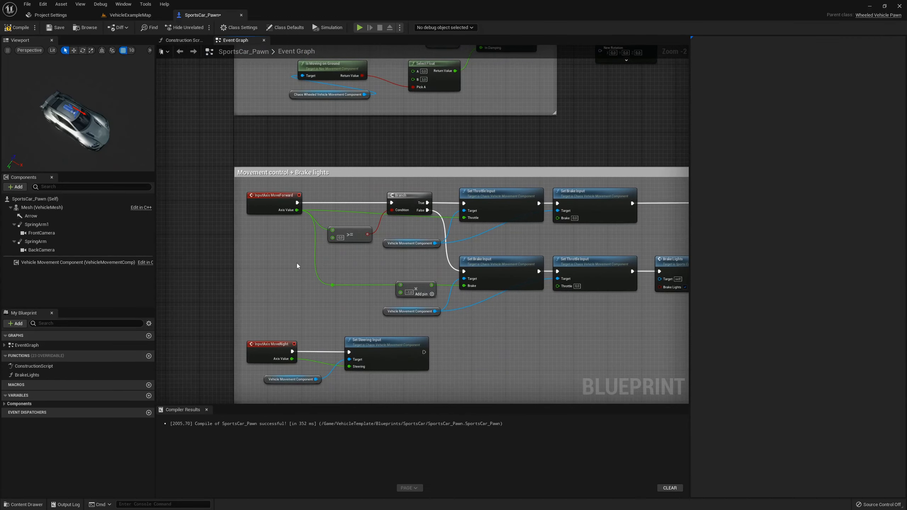
right_click_drag(278, 264, 415, 246)
right_click(262, 247)
type("ge")
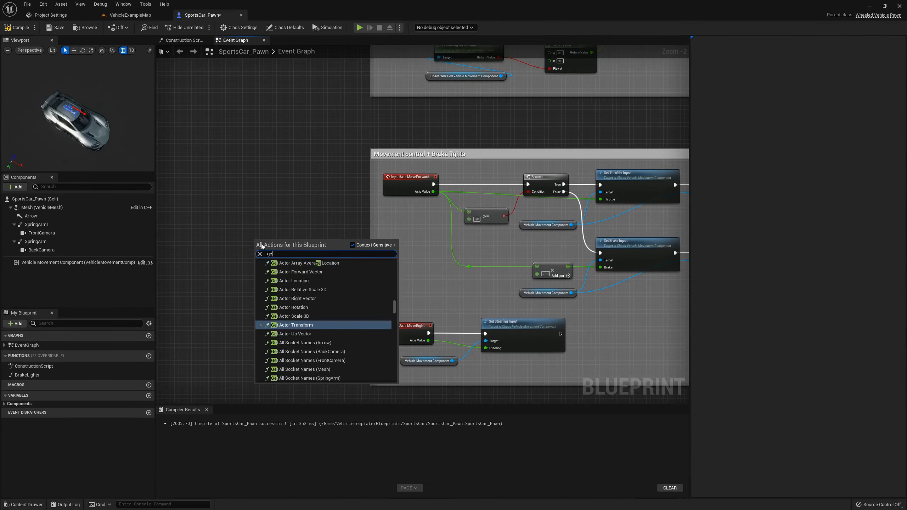
type("t player cam")
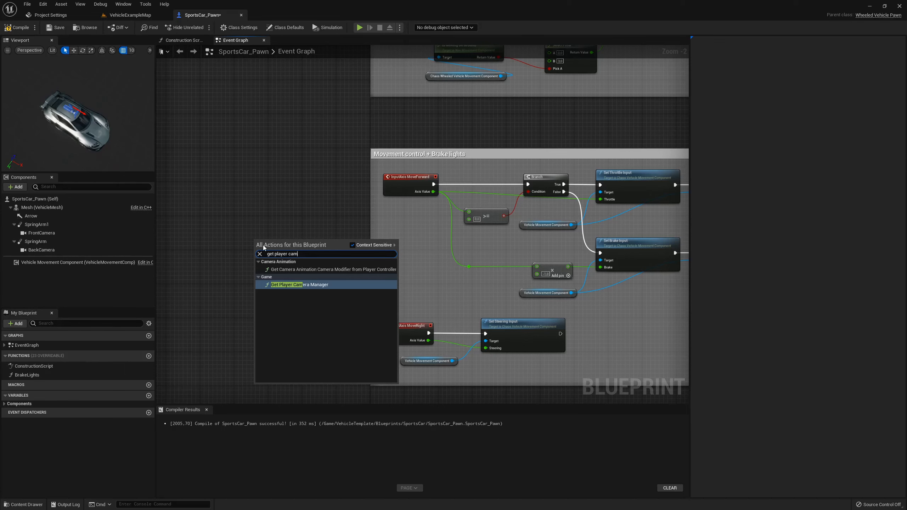
key("Return")
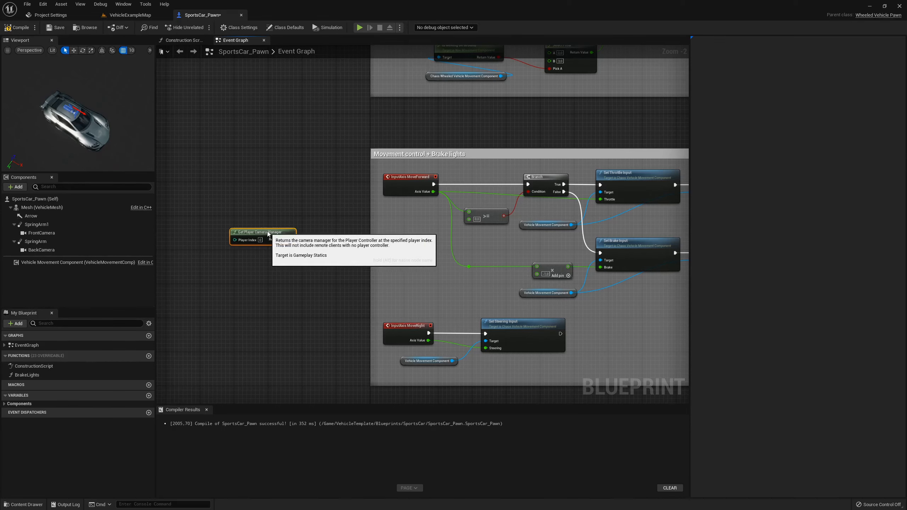
scroll(312, 247, "up", 2)
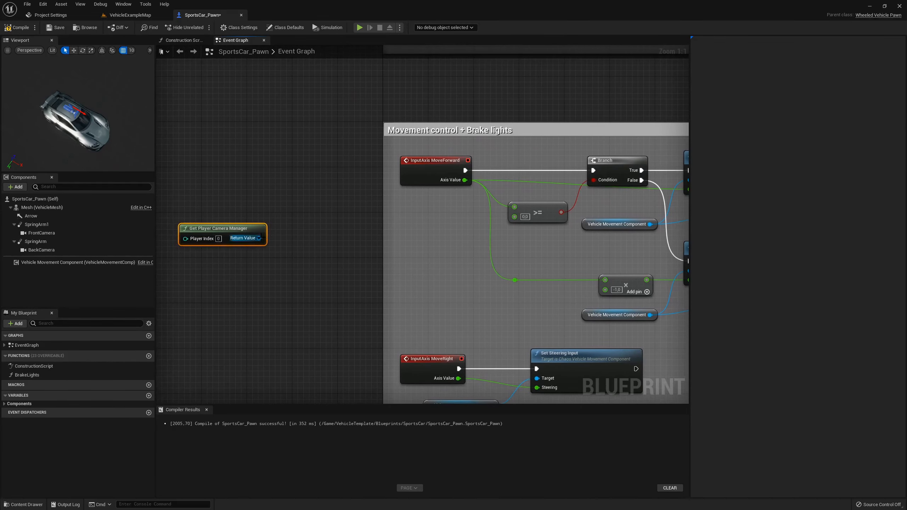
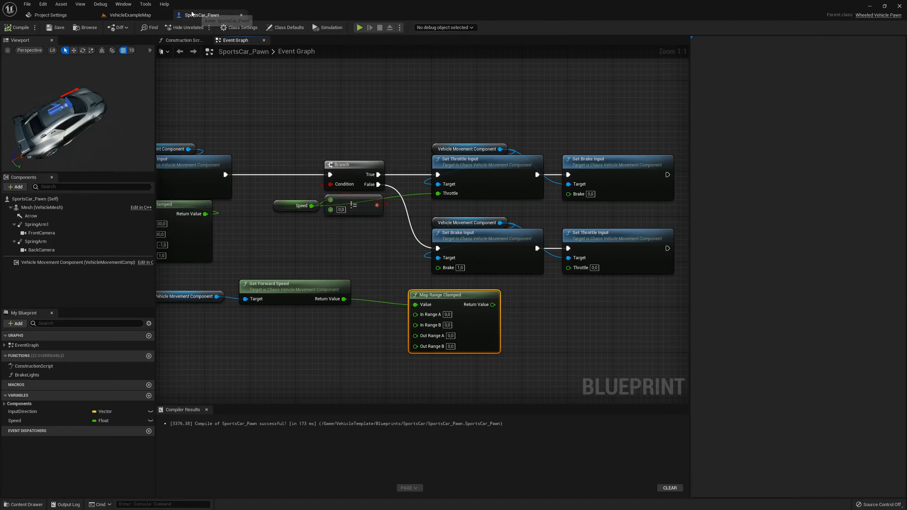
Step: Connect the new Map Range Clamped's Return Value to Set Brake Input's Brake pin and place the node directly beneath Set Brake Input
left_click_drag(493, 304, 438, 267)
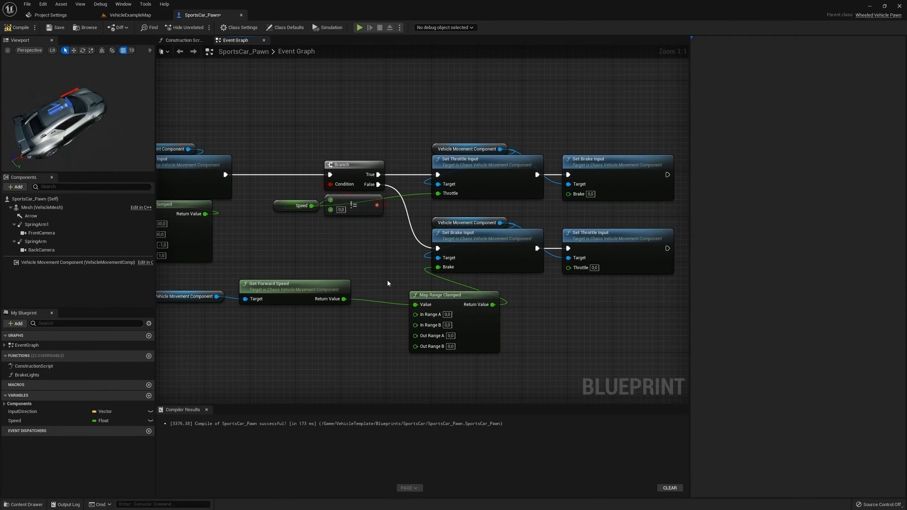
right_click_drag(442, 306, 439, 284)
left_click_drag(439, 283, 461, 266)
right_click_drag(321, 236, 355, 229)
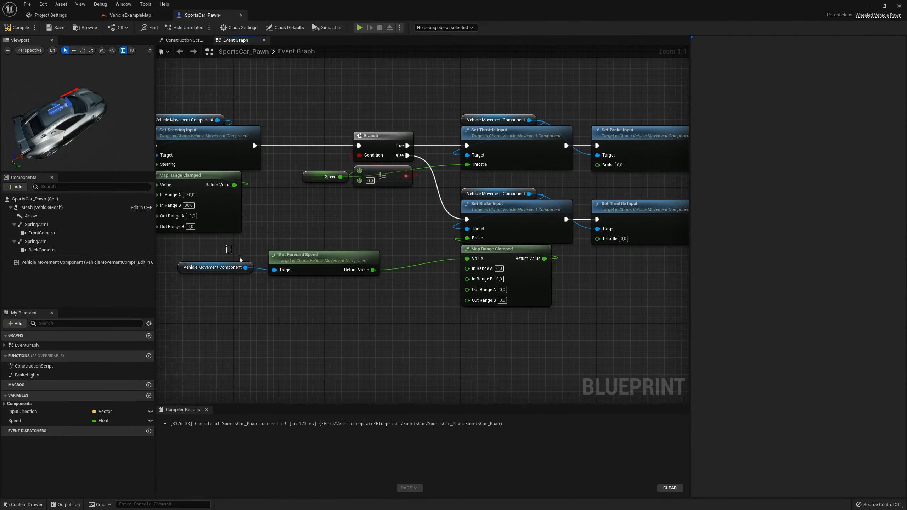
Step: Move the Get Forward Speed node and its Vehicle Movement Component reference closer to Map Range Clamped
left_click_drag(228, 251, 314, 271)
left_click_drag(315, 261, 356, 261)
left_click_drag(266, 231, 355, 293)
left_click(361, 292)
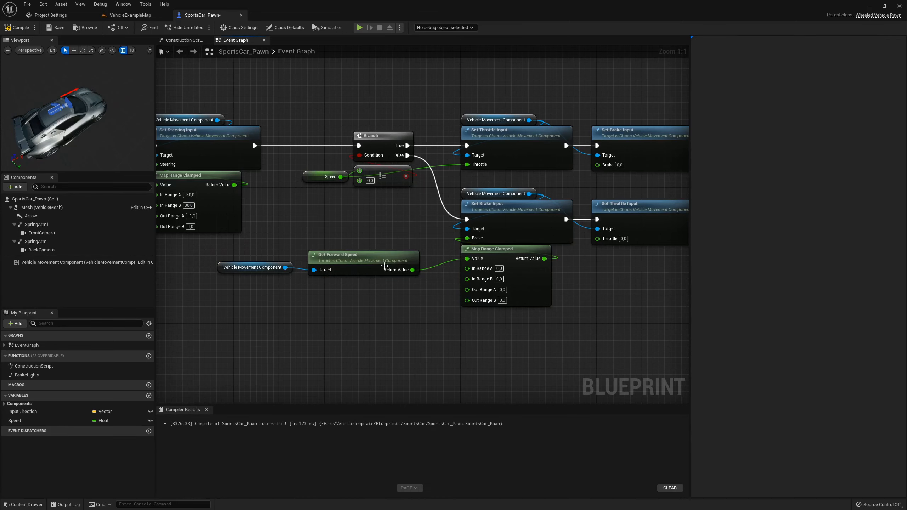
Step: Set the brake Map Range Clamped node's In Range A to 50 and In Range B to 500
right_click_drag(599, 286, 550, 298)
left_click(450, 281)
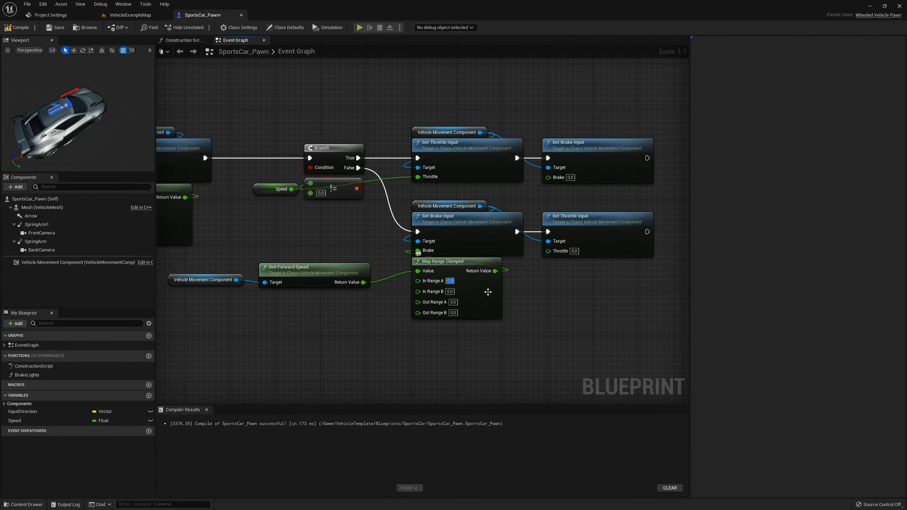
type("100")
key("BackSpace")
key("BackSpace")
key("BackSpace")
type("50")
key("Tab")
type("100")
key("Return")
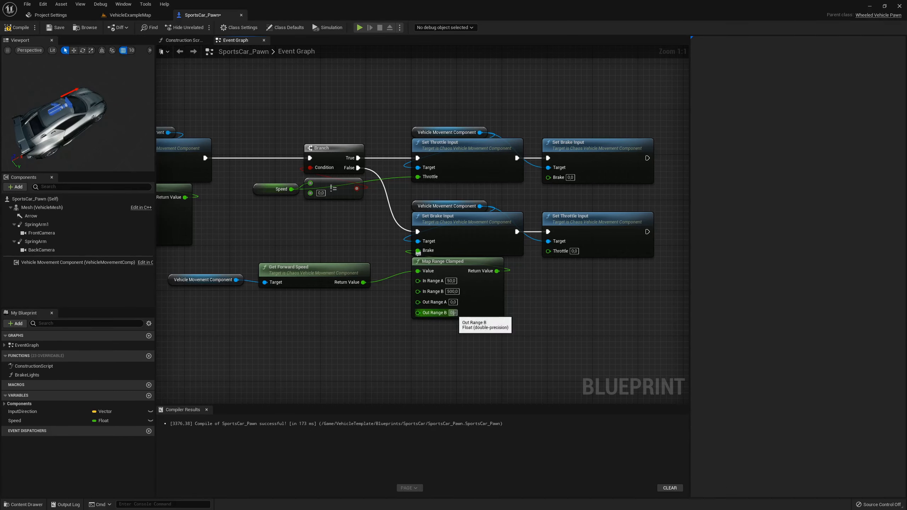
Step: Set the brake Map Range Clamped node's Out Range B to 0.9 and compile the blueprint
left_click(453, 313)
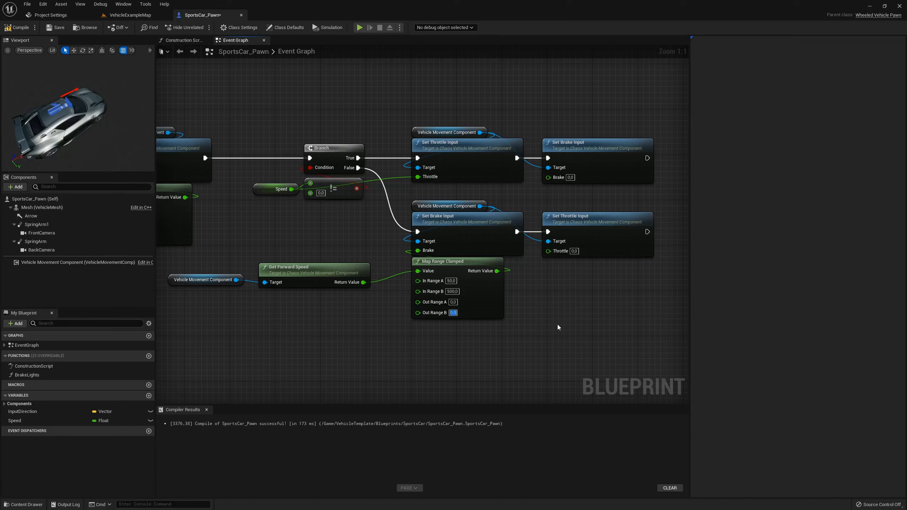
type("0,9")
key("Return")
left_click(12, 29)
Step: Play VehicleExampleMap and test-drive the car in all directions to check its steering and speed-dependent braking
left_click(131, 15)
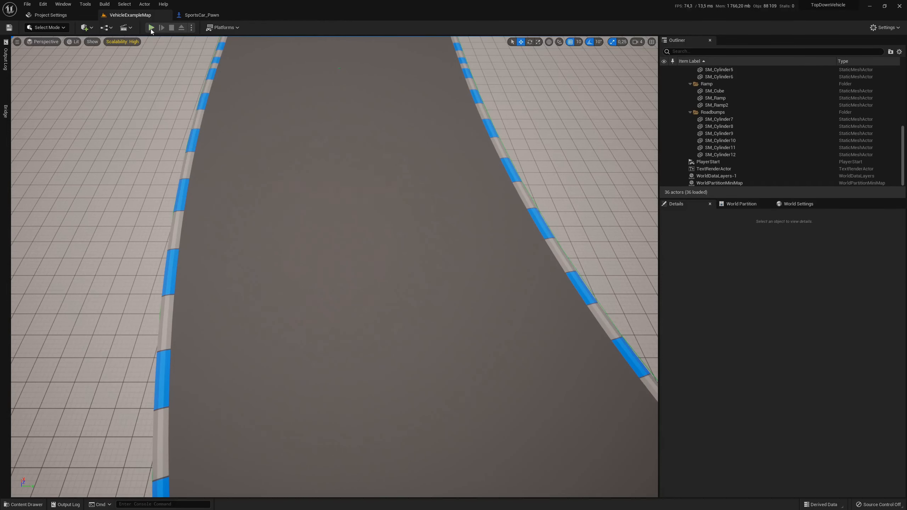
key("alt+p")
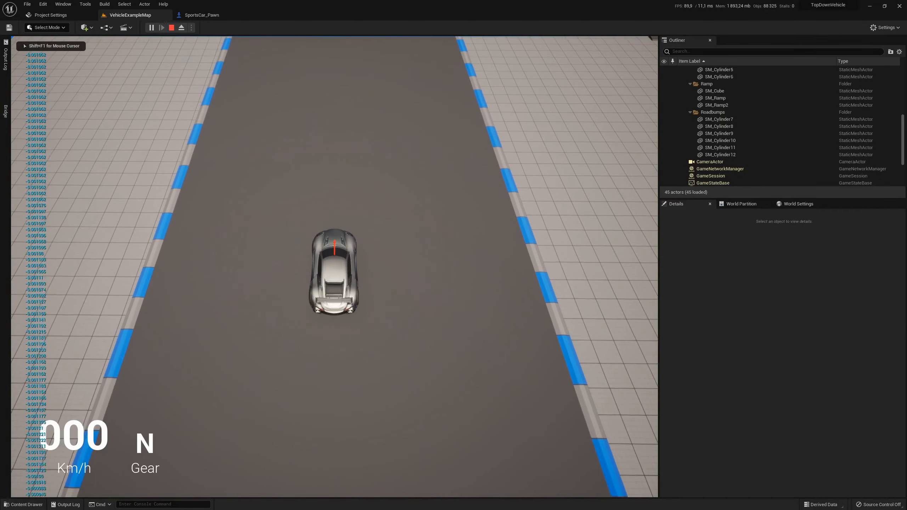
key("w")
key("d")
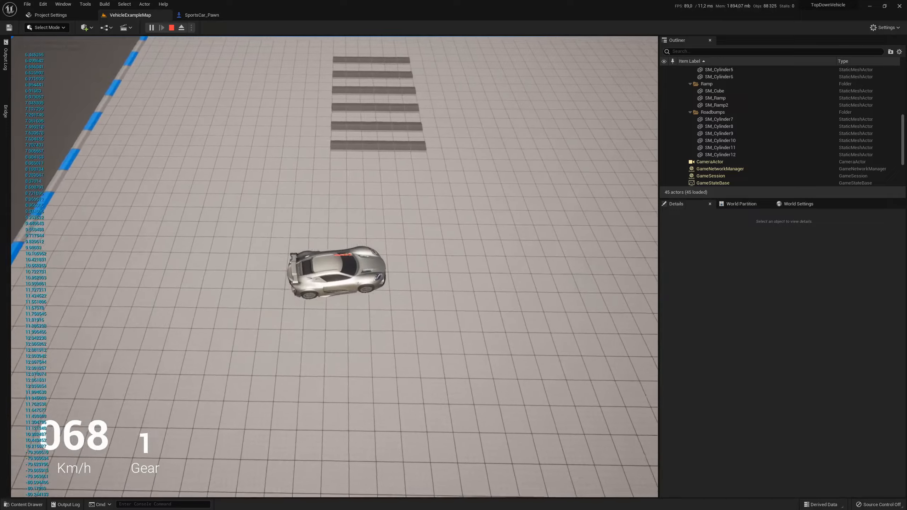
key("s")
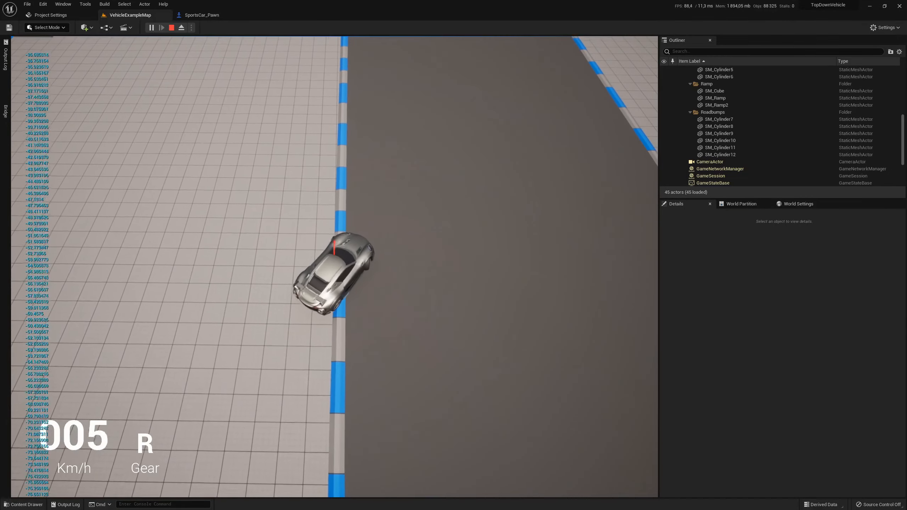
key("w")
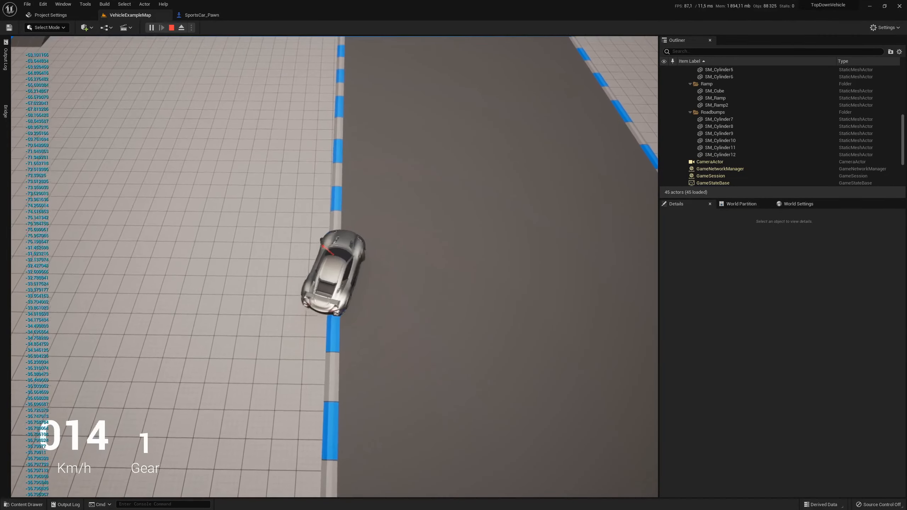
key("a")
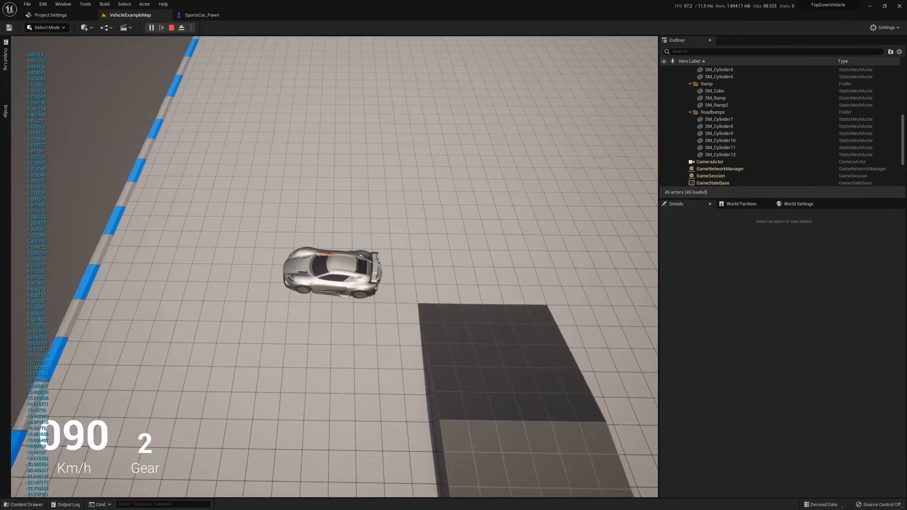
key("s")
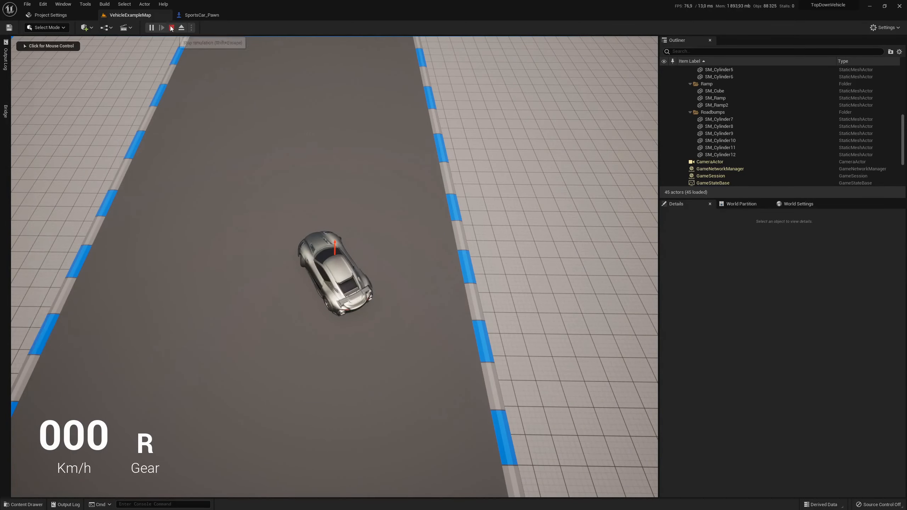
Step: In SportsCar_Pawn's Event Graph, add a SET InputDirection node that runs after the SET node giving Speed 0.0
left_click(194, 15)
scroll(256, 207, "down", 5)
right_click_drag(257, 207, 458, 198)
right_click_drag(220, 278, 335, 255)
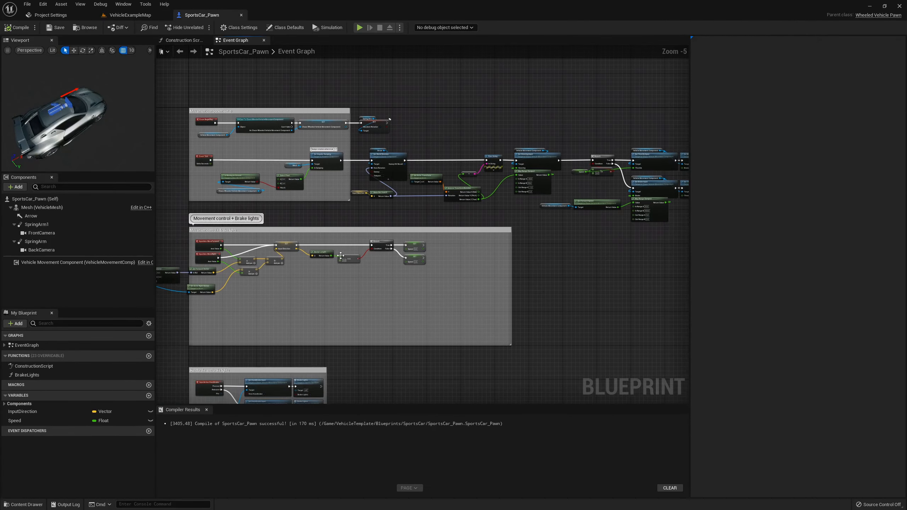
scroll(332, 256, "up", 3)
right_click_drag(399, 267, 368, 274)
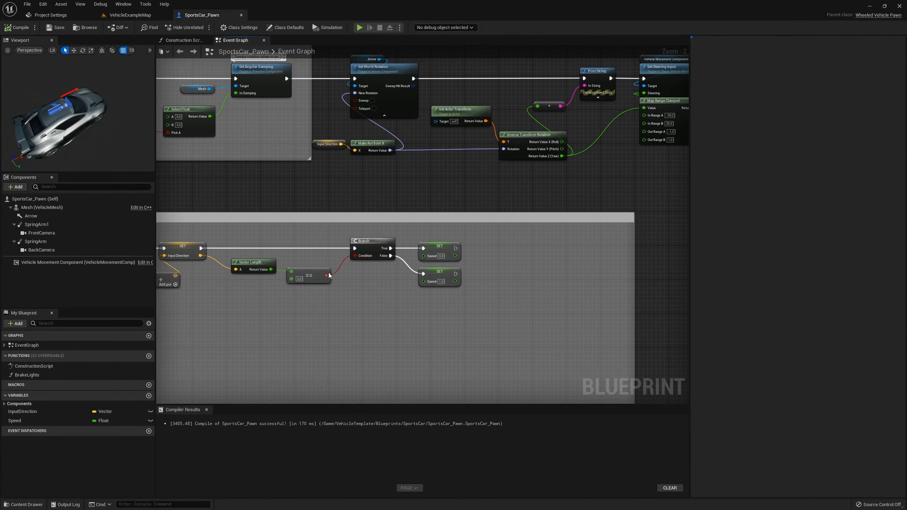
left_click(29, 412)
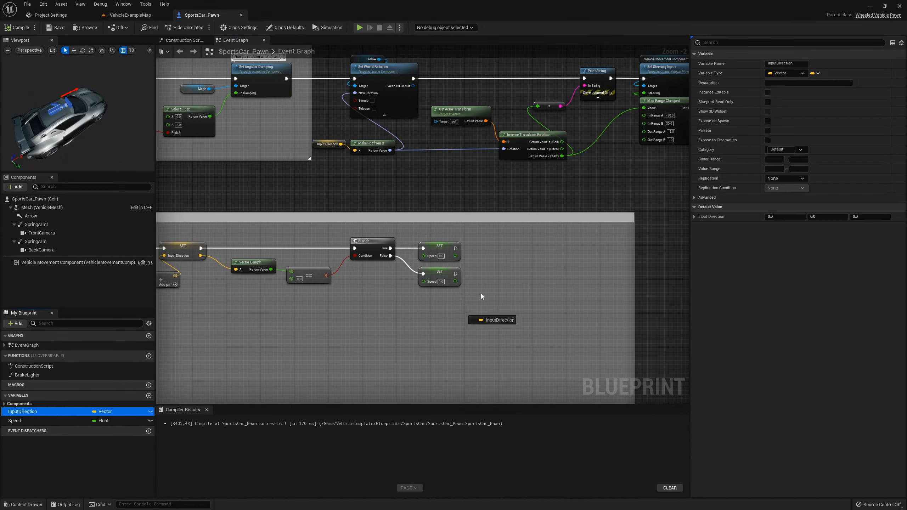
left_click_drag(471, 249, 540, 254, "alt")
scroll(466, 248, "up", 2)
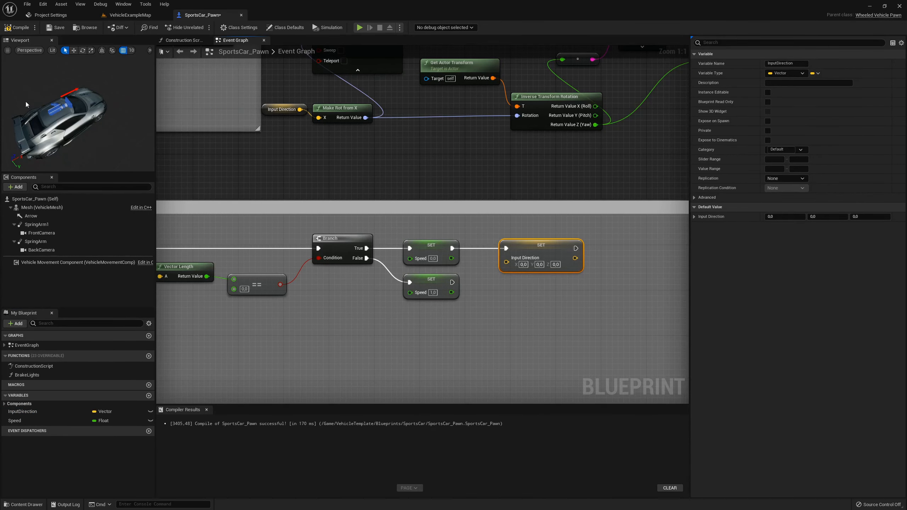
Step: Add a Get Actor Rotation node in the empty space below the Branch and Speed SET nodes
right_click_drag(406, 333, 380, 293)
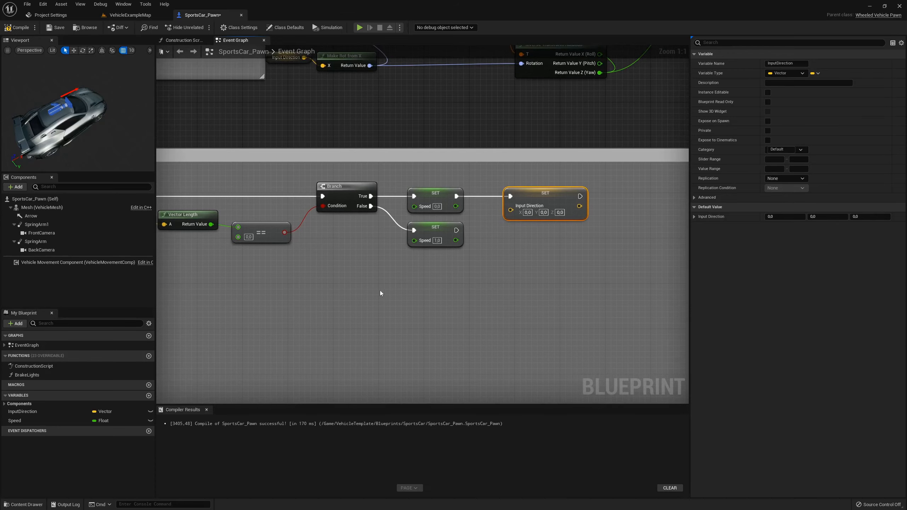
right_click(351, 300)
type("get actp")
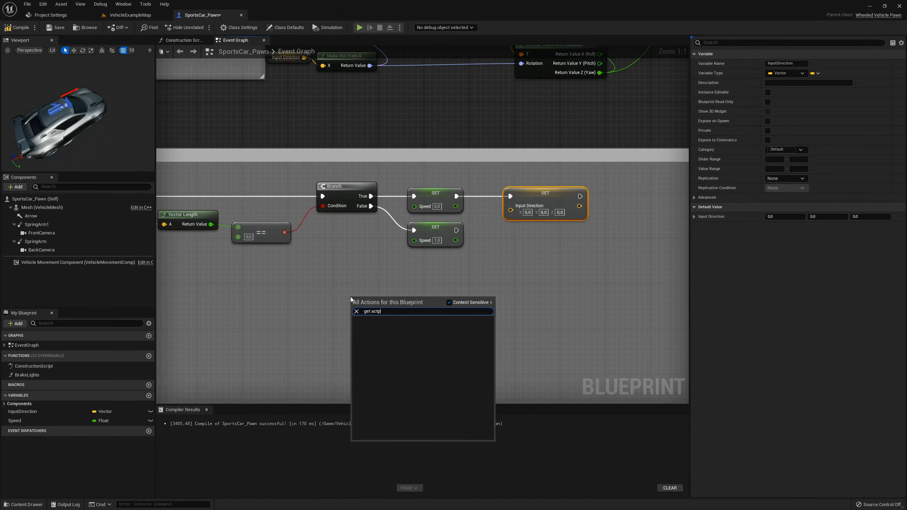
key("BackSpace")
type("or r")
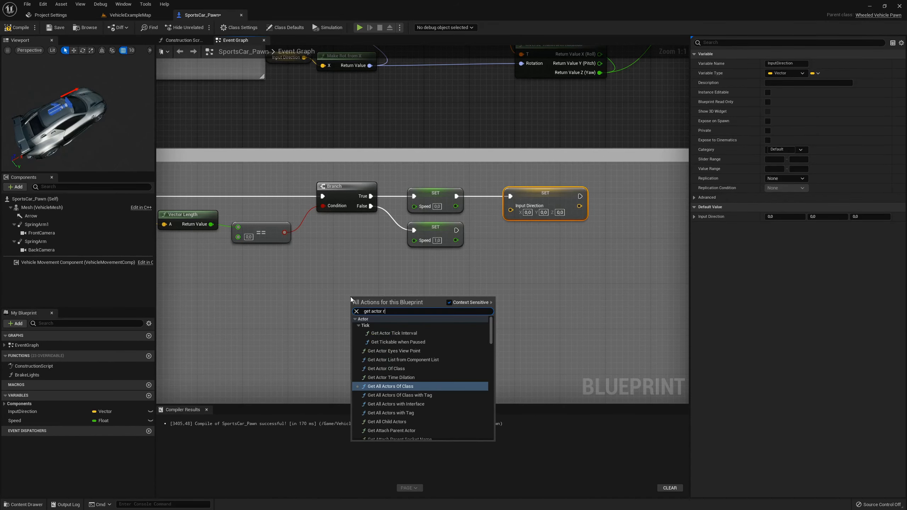
type("oa")
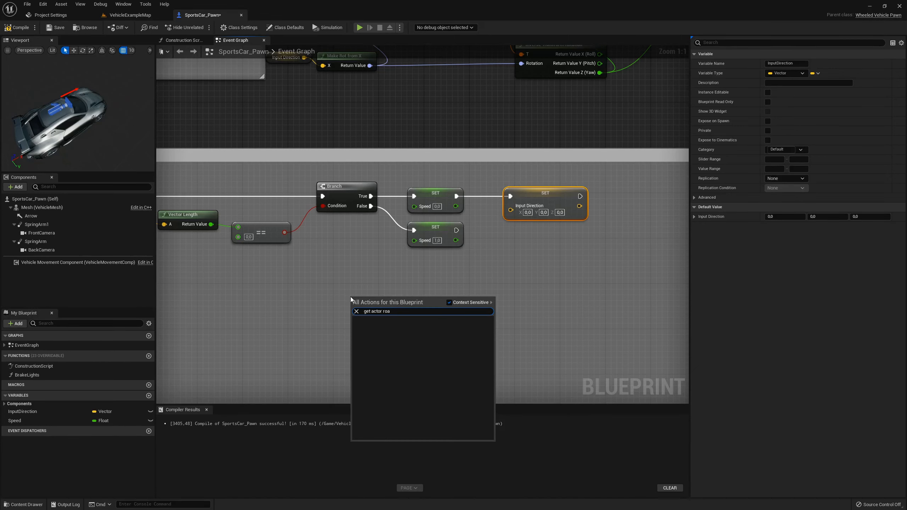
key("BackSpace")
key("Return")
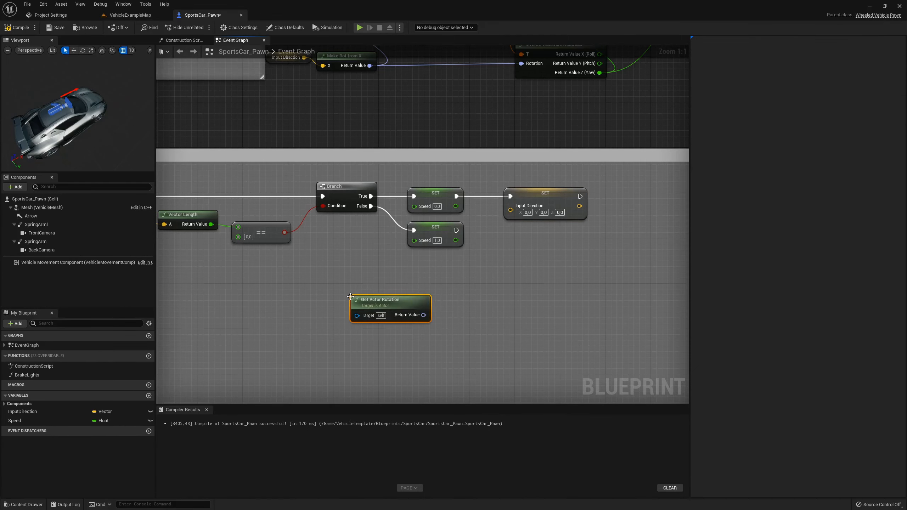
Step: Split the Return Value of the Get Actor Rotation node into separate roll, pitch and yaw outputs
right_click(422, 316)
right_click_drag(472, 305, 345, 304)
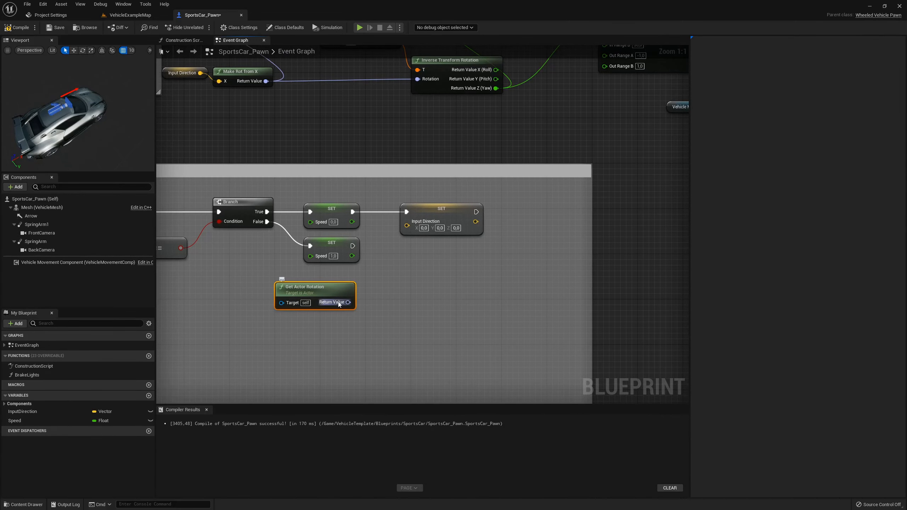
right_click(349, 303)
left_click(355, 325)
Step: Add a Make Rotator node beside Get Actor Rotation and connect the actor's Z (Yaw) output to its Z (Yaw) input
right_click(389, 316)
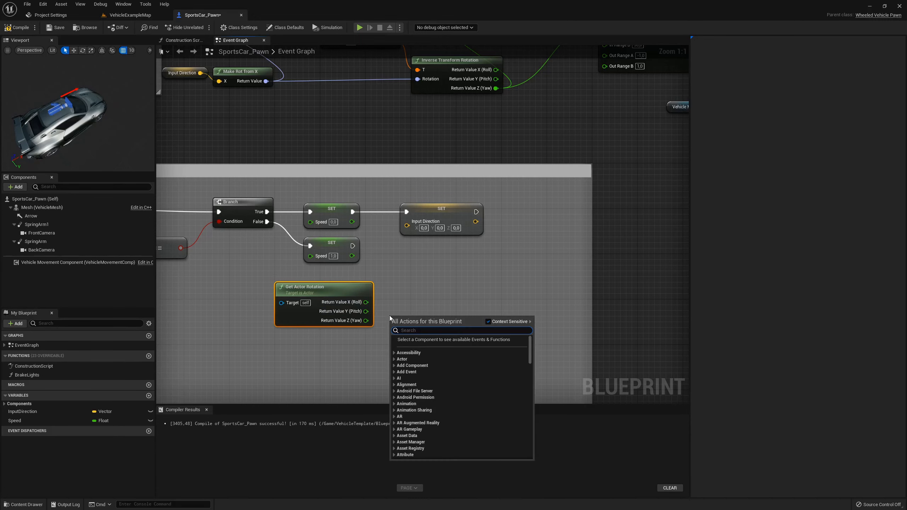
type("make rota")
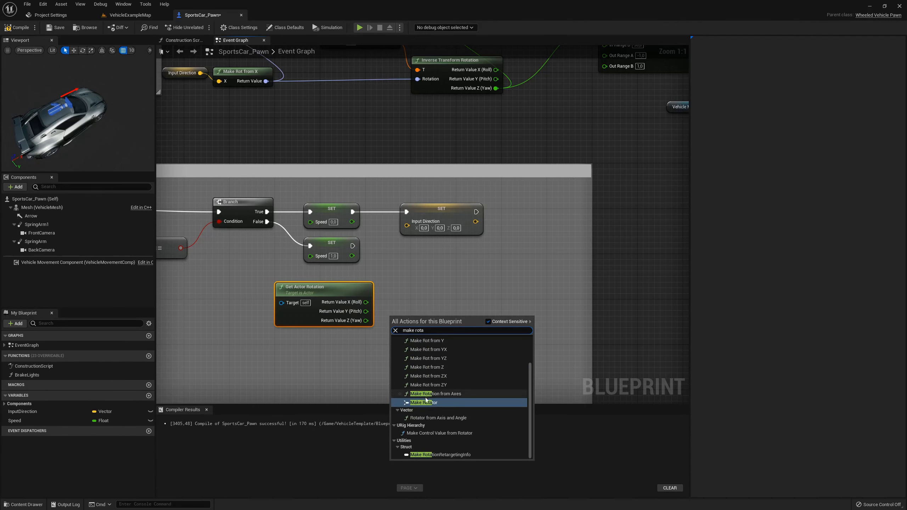
left_click(429, 403)
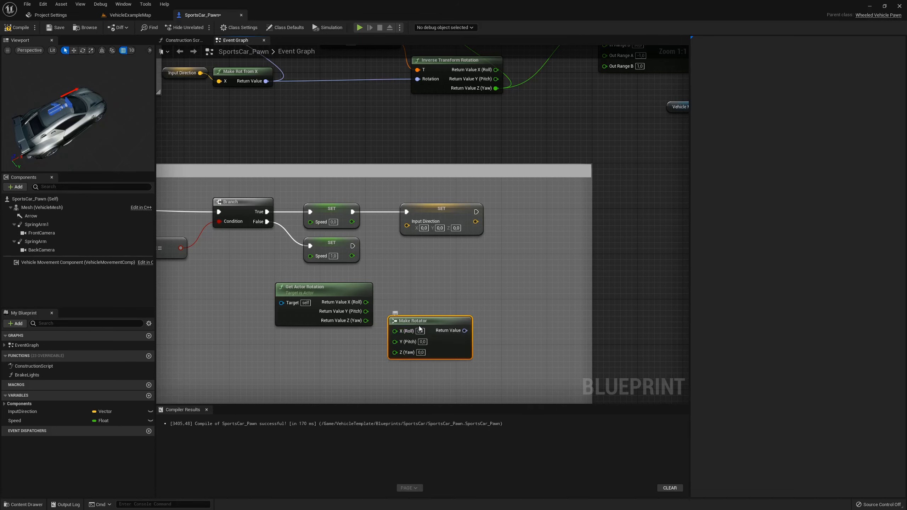
left_click_drag(407, 321, 402, 292)
left_click_drag(390, 324, 367, 321)
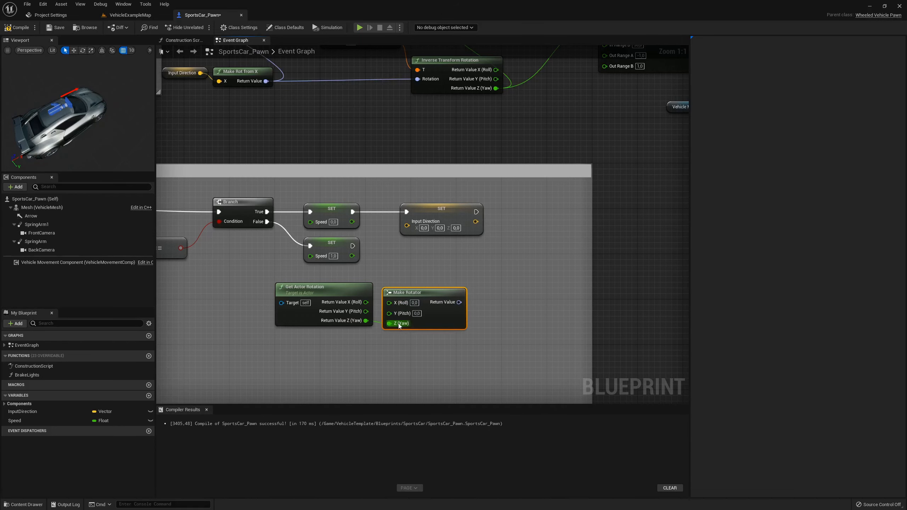
left_click_drag(351, 274, 433, 296)
left_click(392, 288)
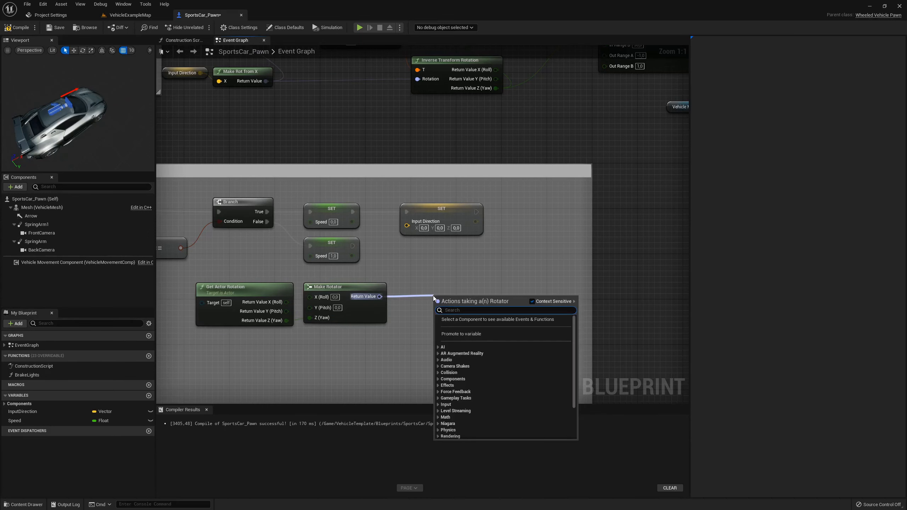
right_click(360, 295)
left_click(359, 297)
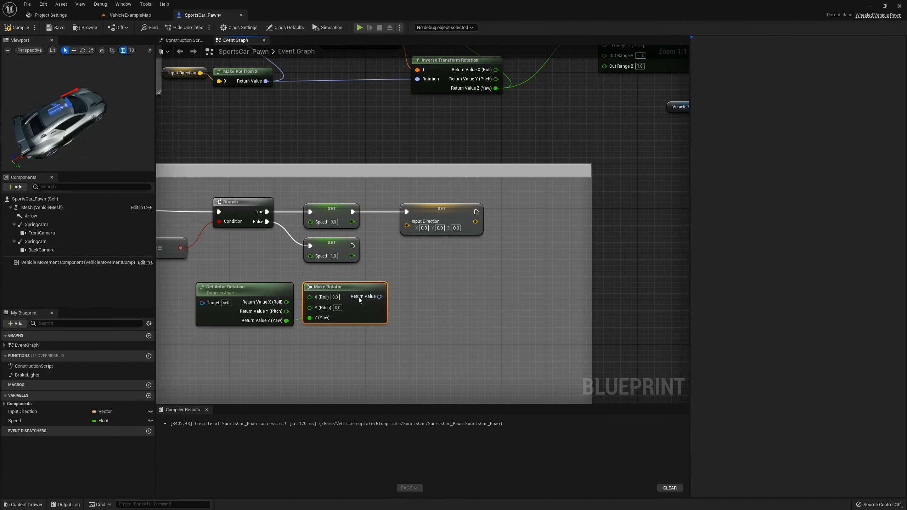
right_click(359, 298)
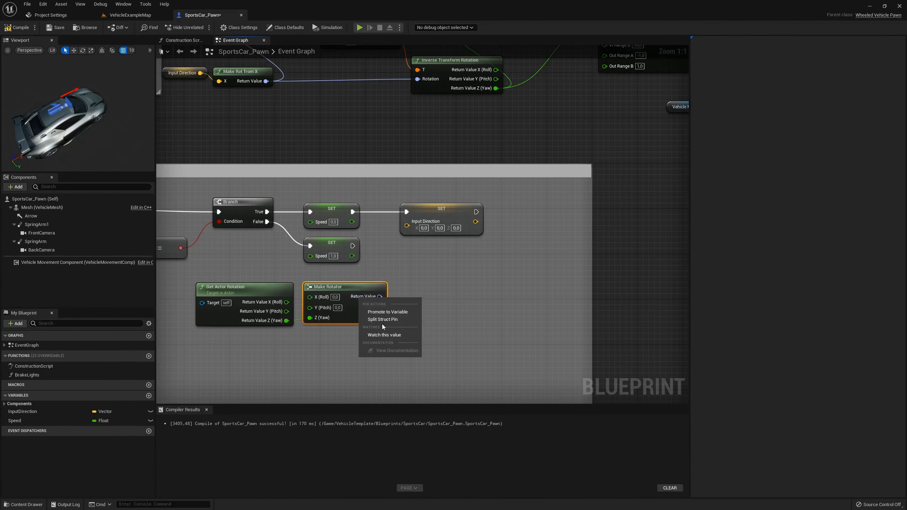
left_click(411, 295)
Step: Feed the Make Rotator output through a Get Forward Vector node into the SET Input Direction node and compile the blueprint
left_click_drag(380, 297, 417, 295)
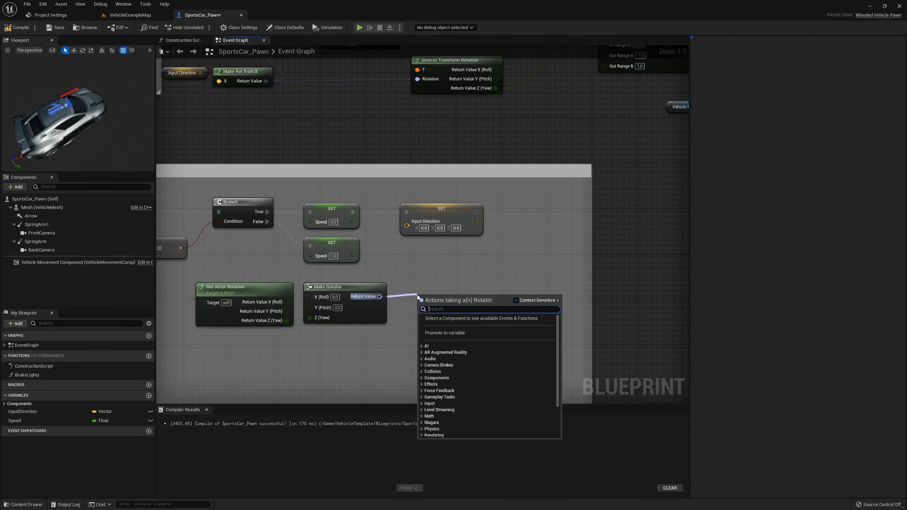
type("get forward vector")
key("Return")
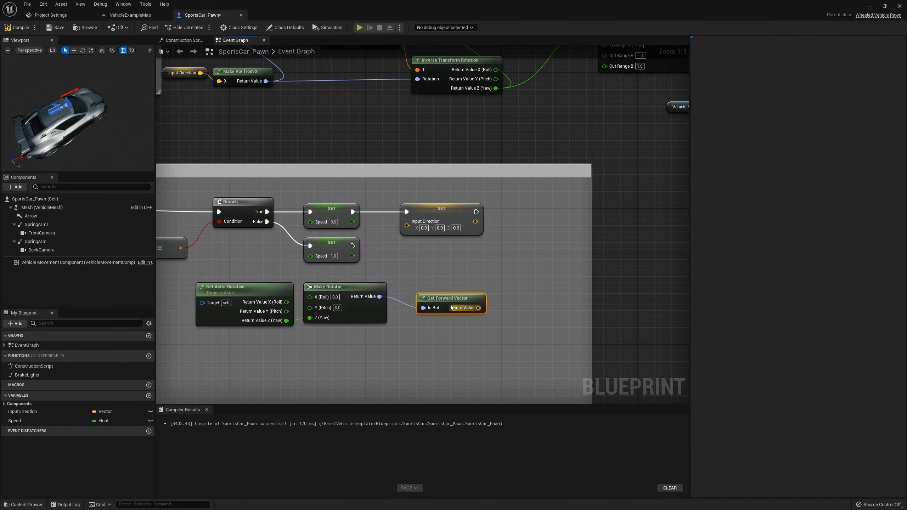
left_click_drag(462, 296, 407, 221)
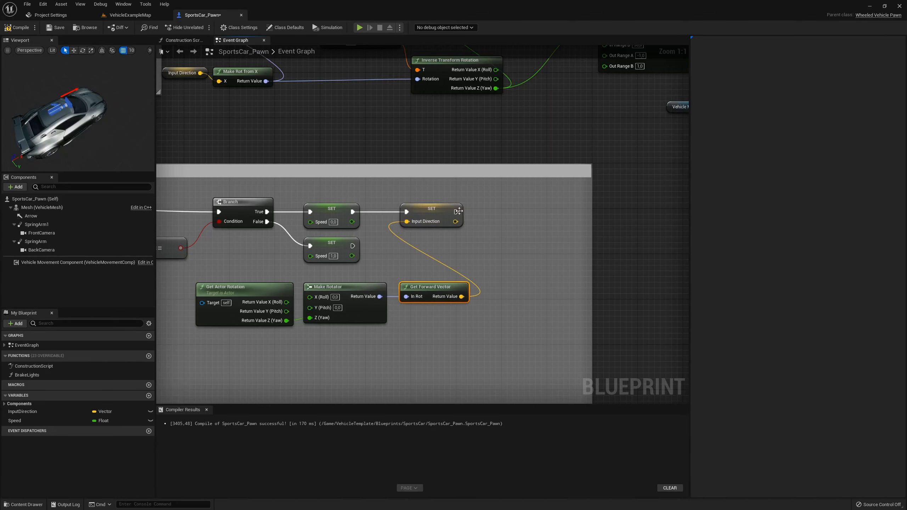
left_click(424, 333)
right_click_drag(249, 245, 337, 233)
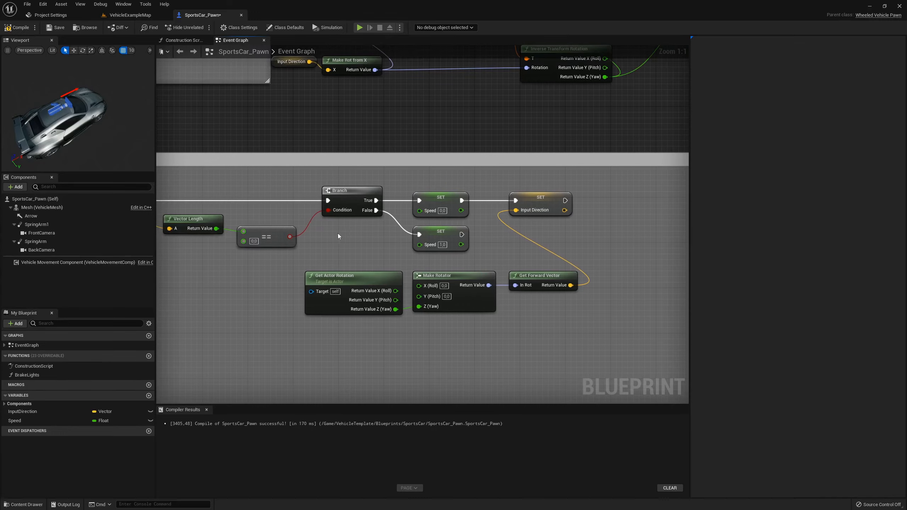
scroll(351, 260, "down", 1)
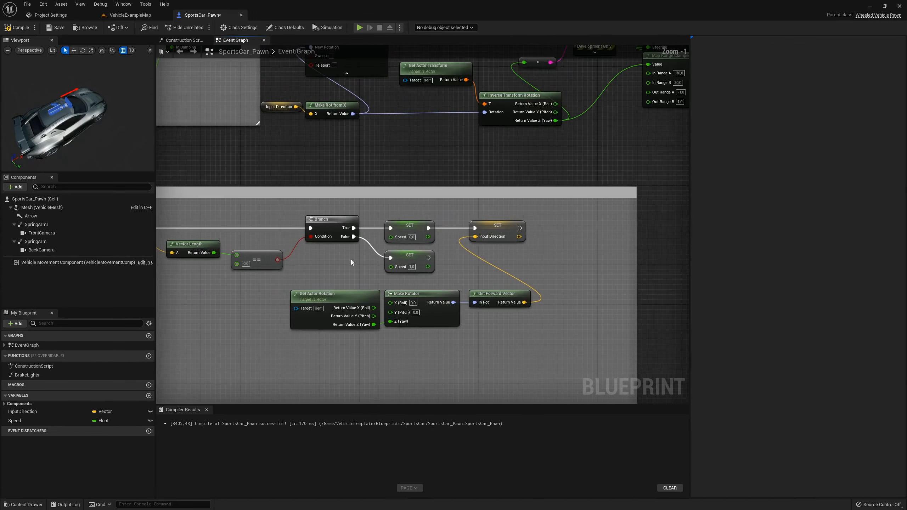
left_click(14, 27)
Step: Play VehicleExampleMap and test-drive the car, releasing the input between turns to check its direction, braking and gear, and stop the session
left_click(129, 16)
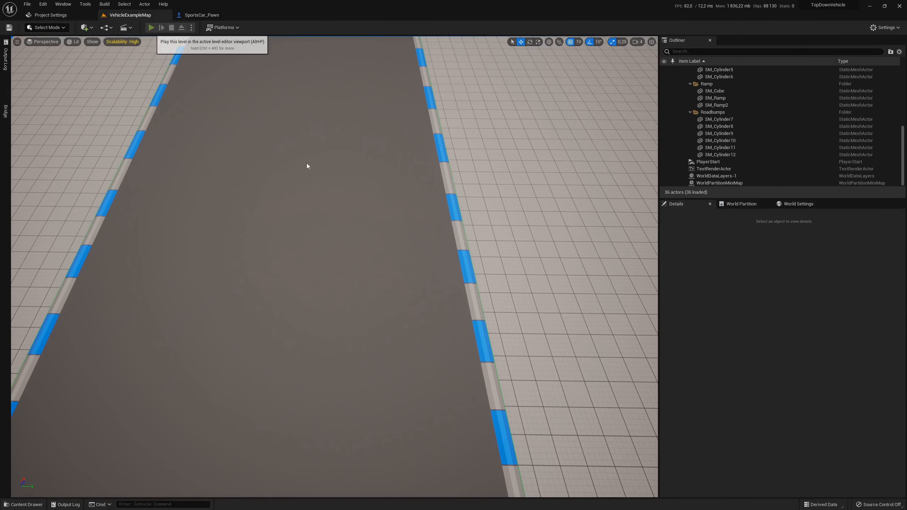
left_click(152, 27)
key("w")
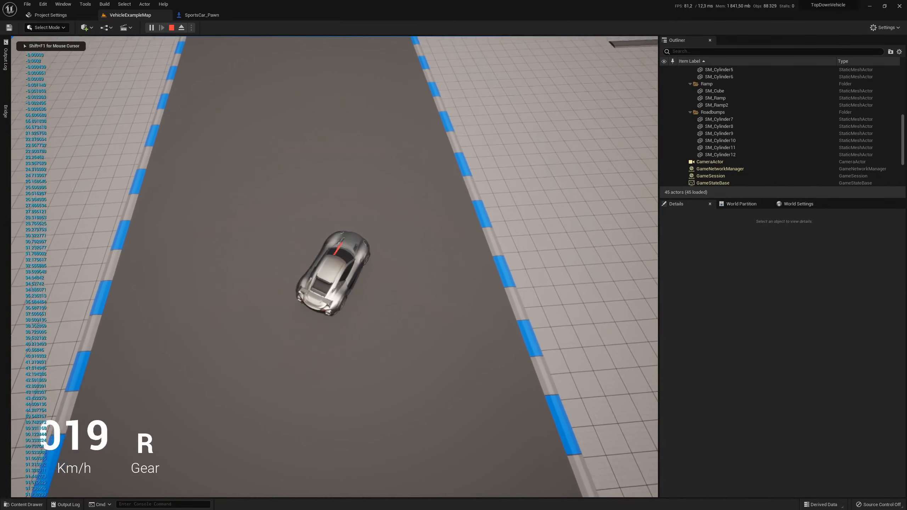
key("d")
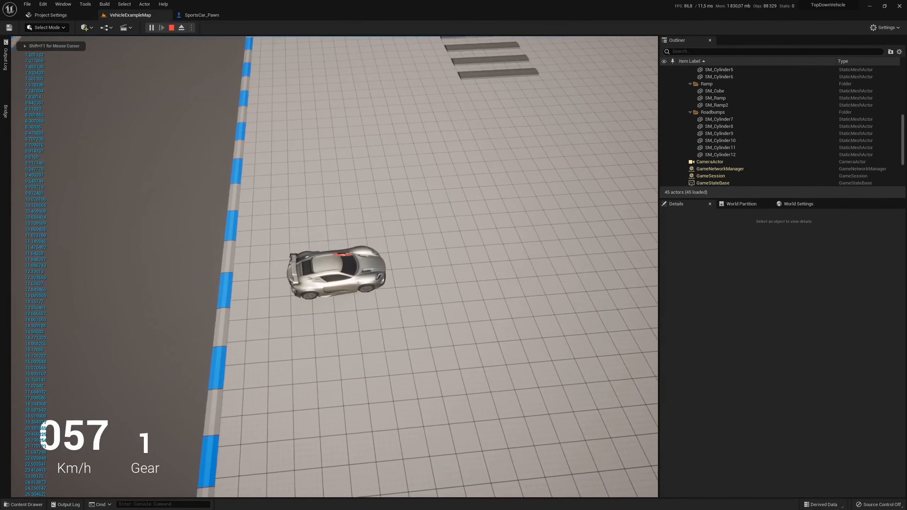
key("s")
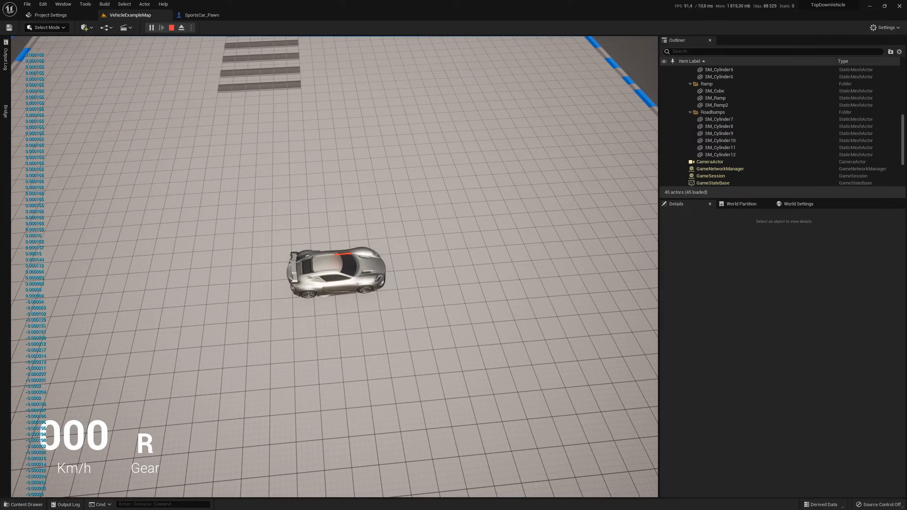
key("w")
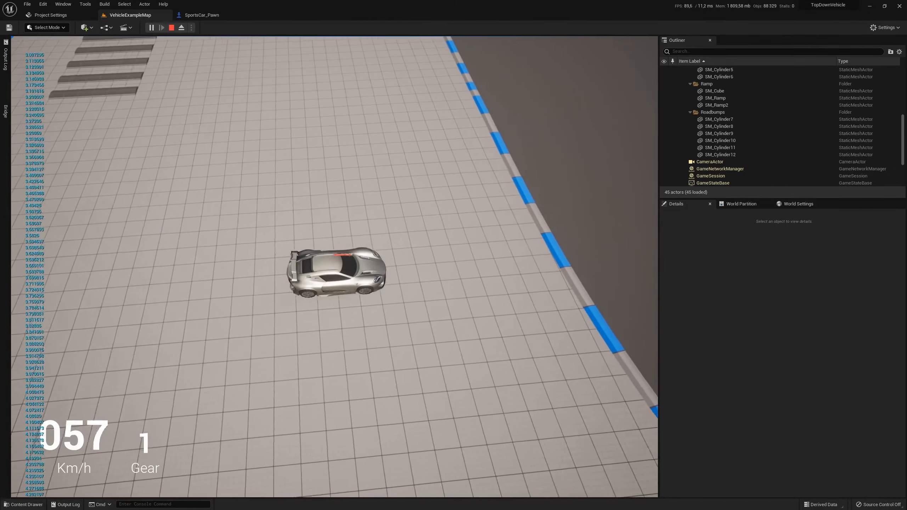
key("s")
key("w")
key("a")
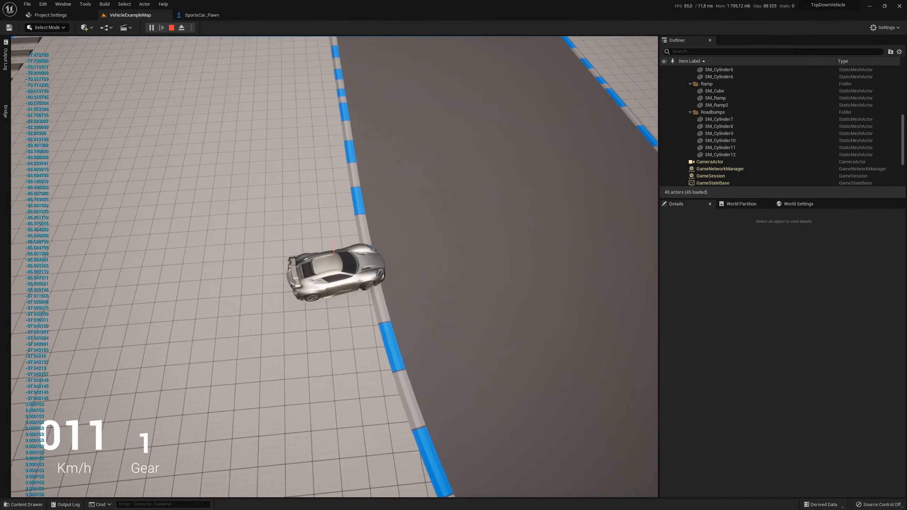
key("w")
key("a")
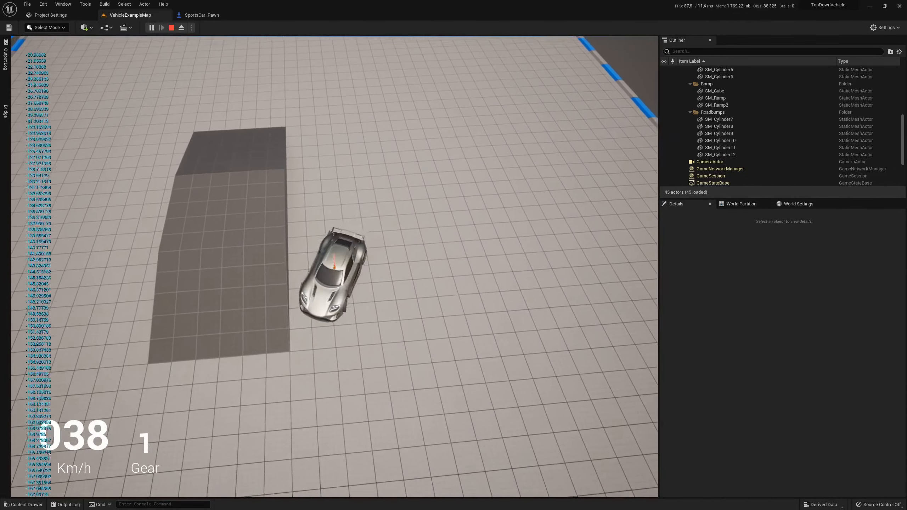
key("w")
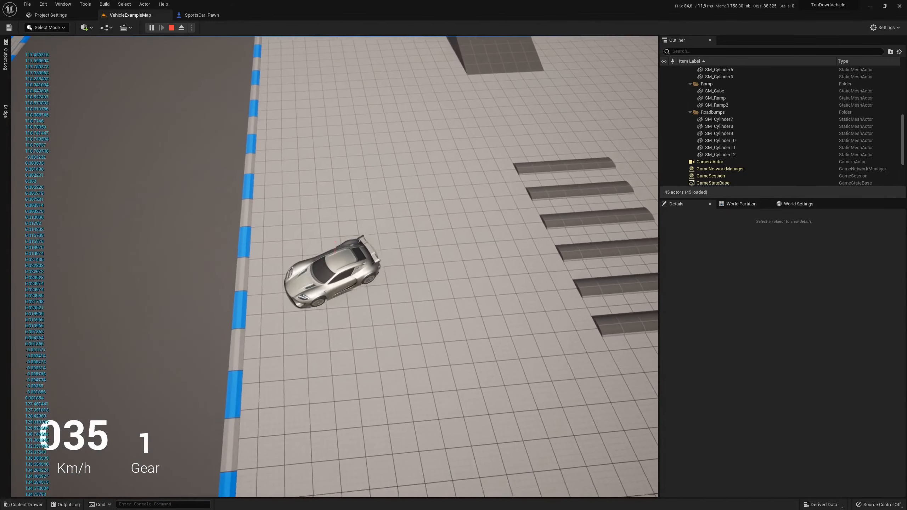
key("w")
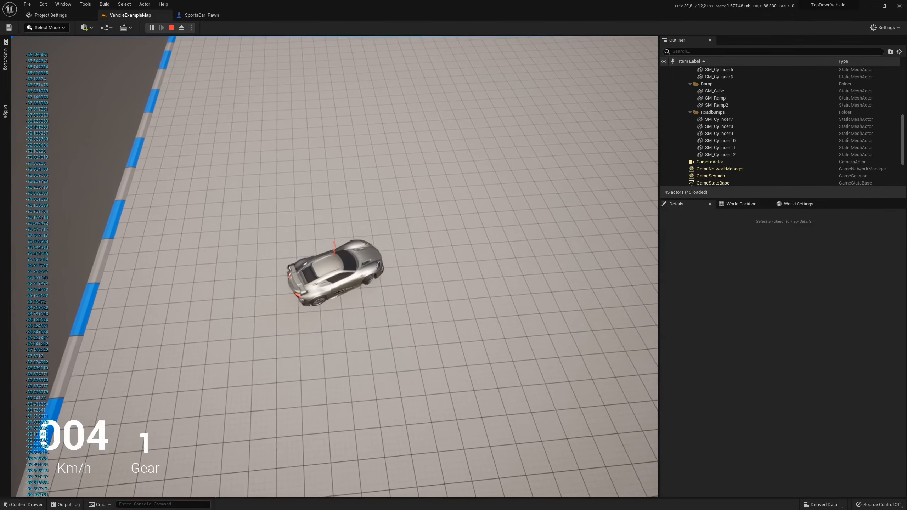
key("w")
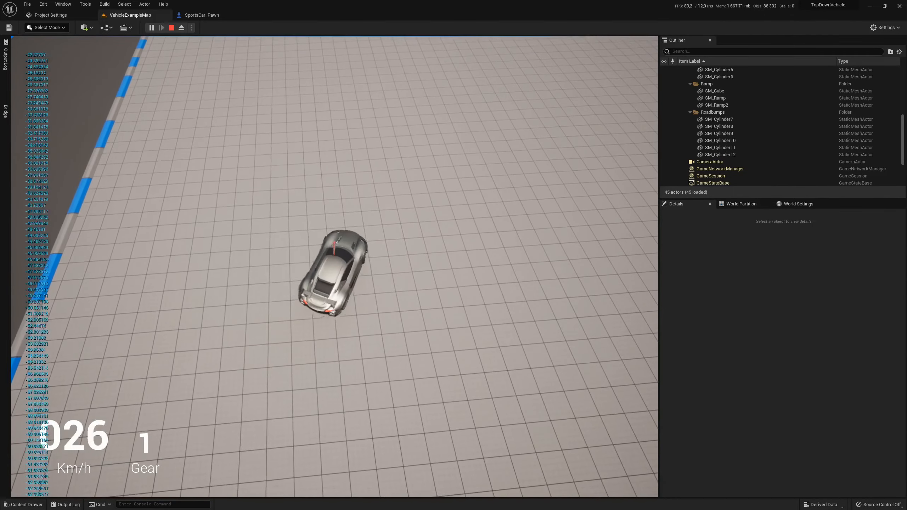
key("d")
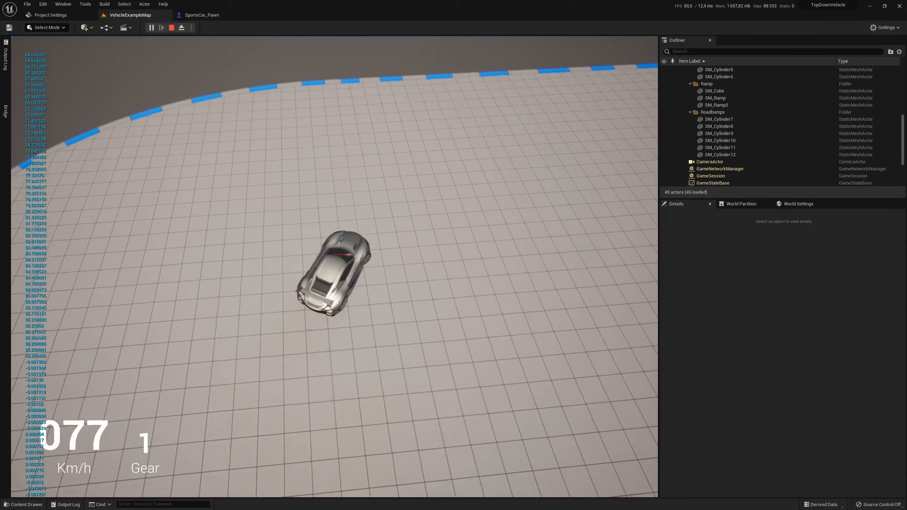
key("s")
key("w")
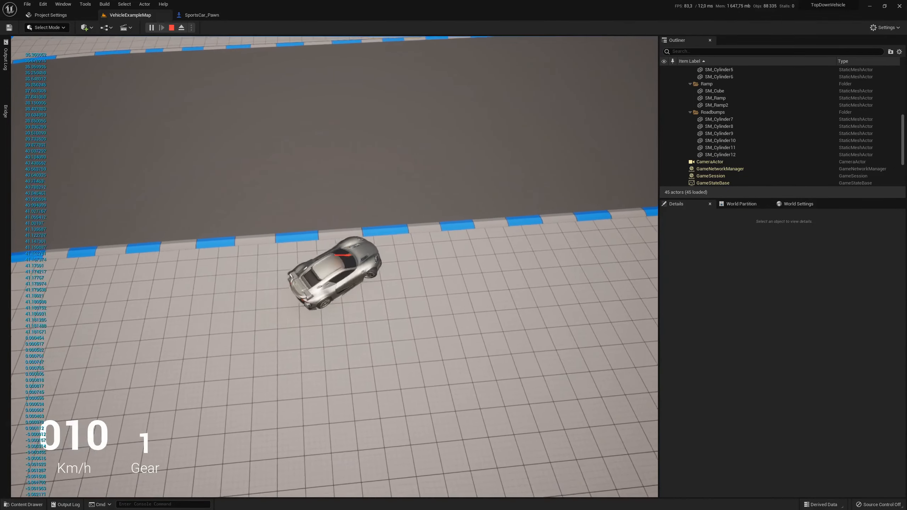
key("d")
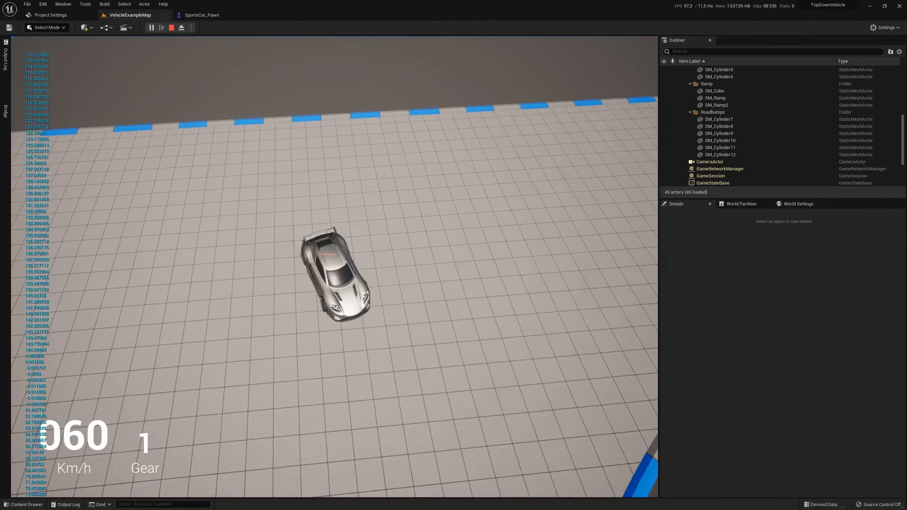
key("s")
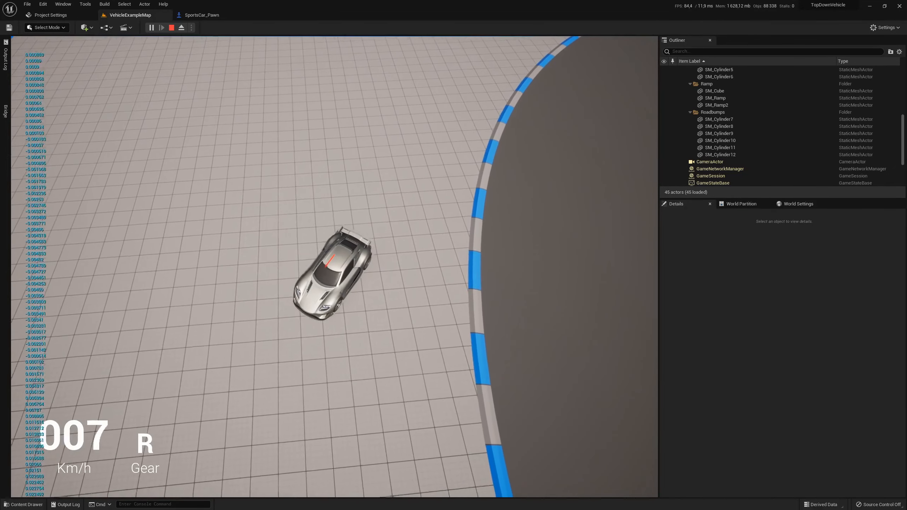
key("a")
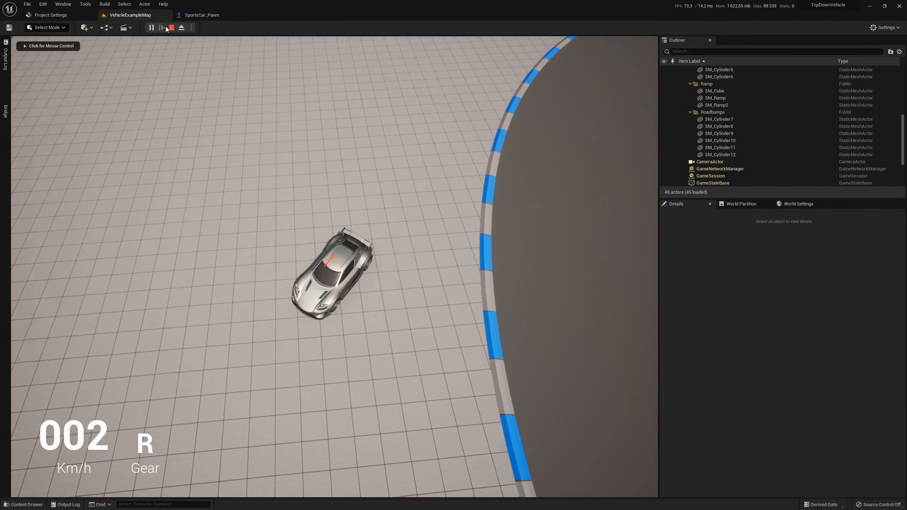
left_click(172, 27)
Step: Examine the Set Throttle Input and Set Brake Input nodes on both Branch outputs in SportsCar_Pawn's Event Graph
left_click(193, 17)
scroll(315, 172, "down", 2)
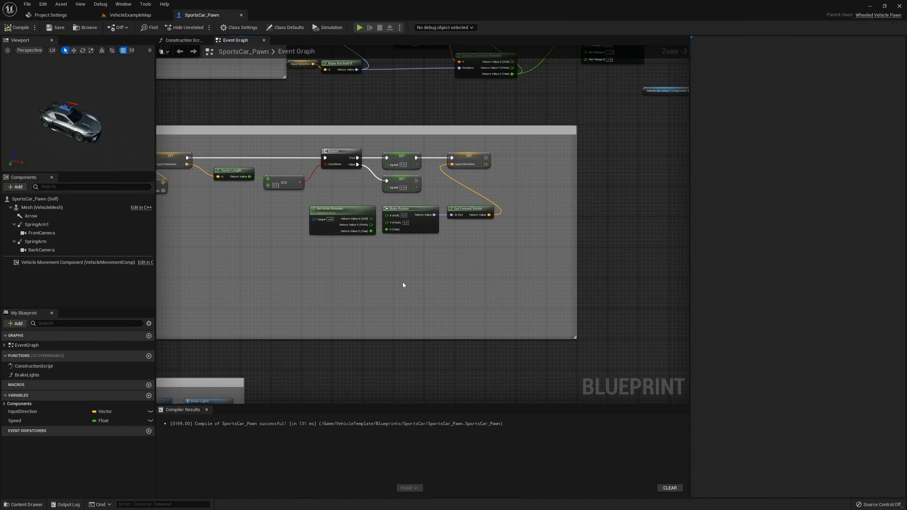
right_click_drag(580, 231, 301, 314)
right_click_drag(528, 188, 326, 227)
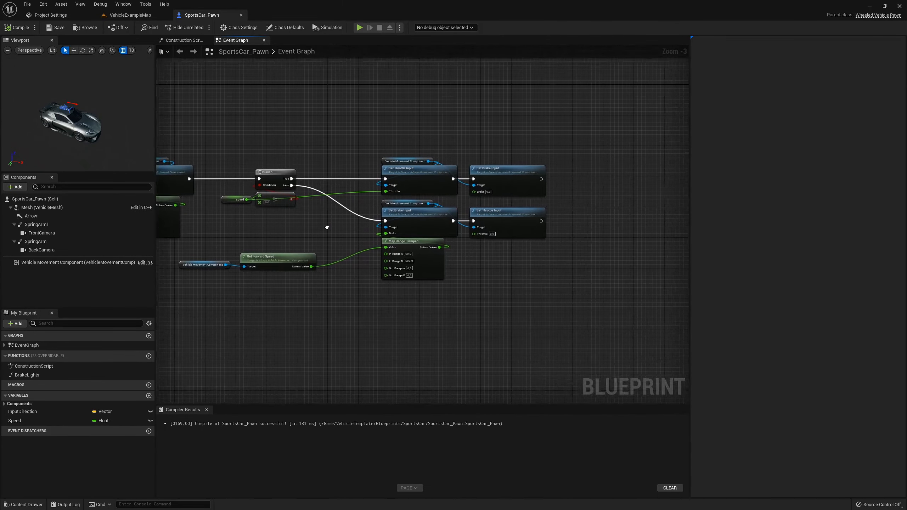
scroll(379, 194, "up", 3)
left_click_drag(365, 112, 554, 170)
right_click_drag(450, 97, 443, 126)
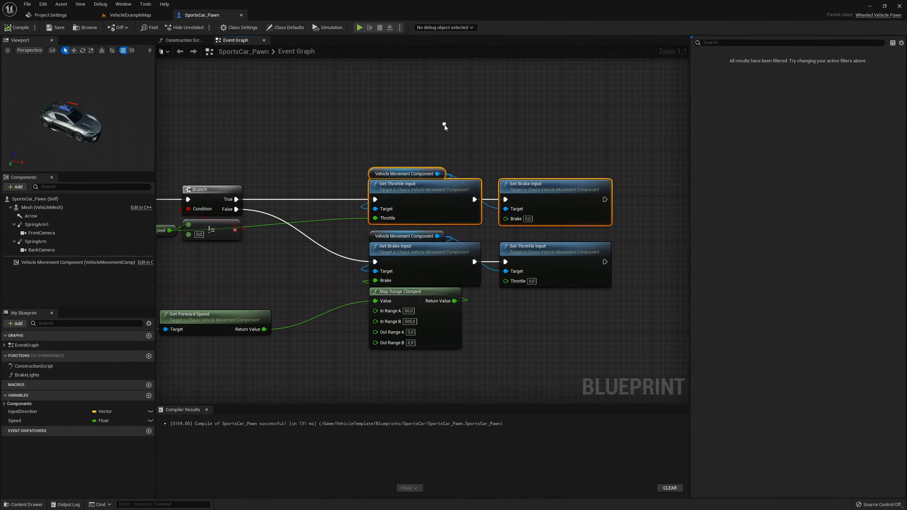
left_click(443, 126)
left_click_drag(359, 149, 421, 198)
left_click(524, 157)
left_click(531, 186)
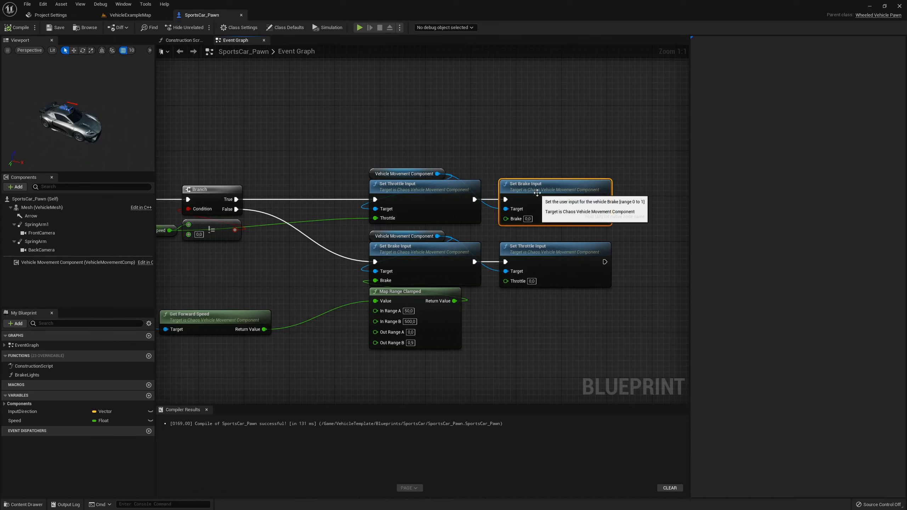
scroll(288, 174, "down", 3)
right_click_drag(193, 261, 394, 235)
right_click_drag(290, 285, 390, 234)
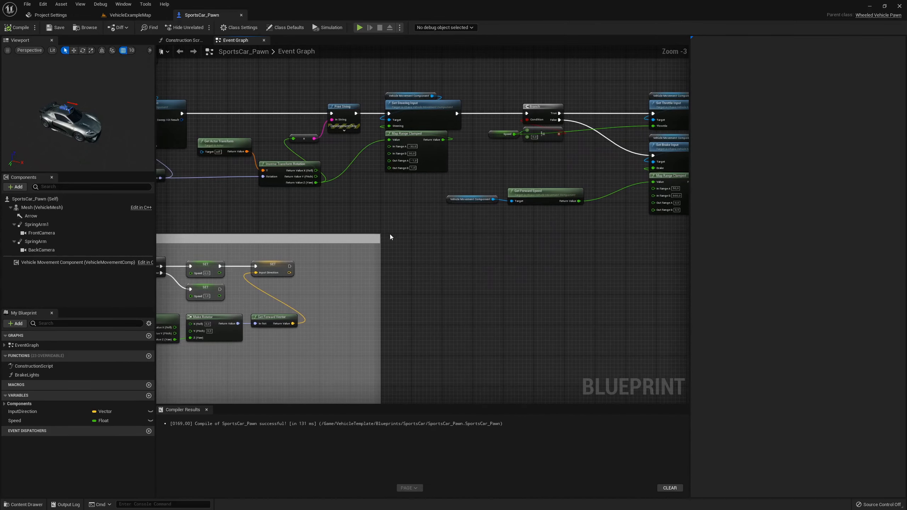
Step: In Project Settings' Input section, add an action mapping named ReverseEngine and bind it to Left Ctrl
left_click(56, 17)
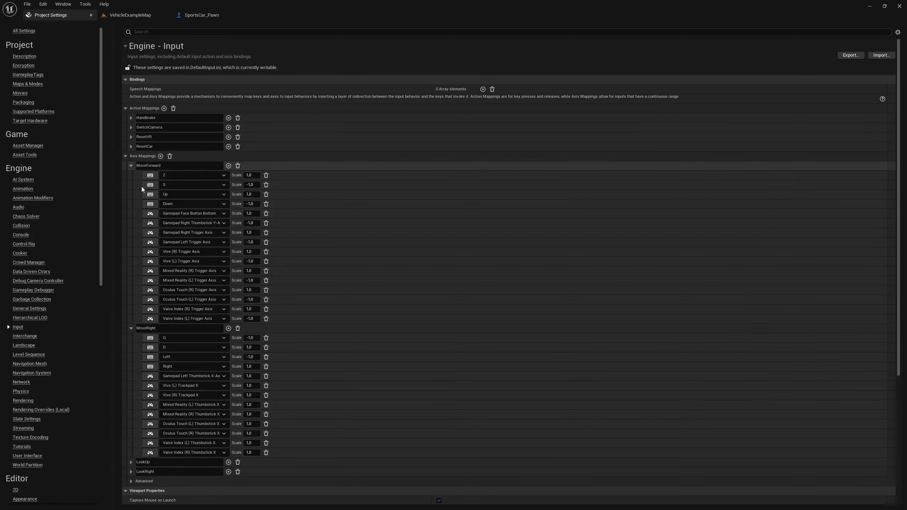
left_click(164, 108)
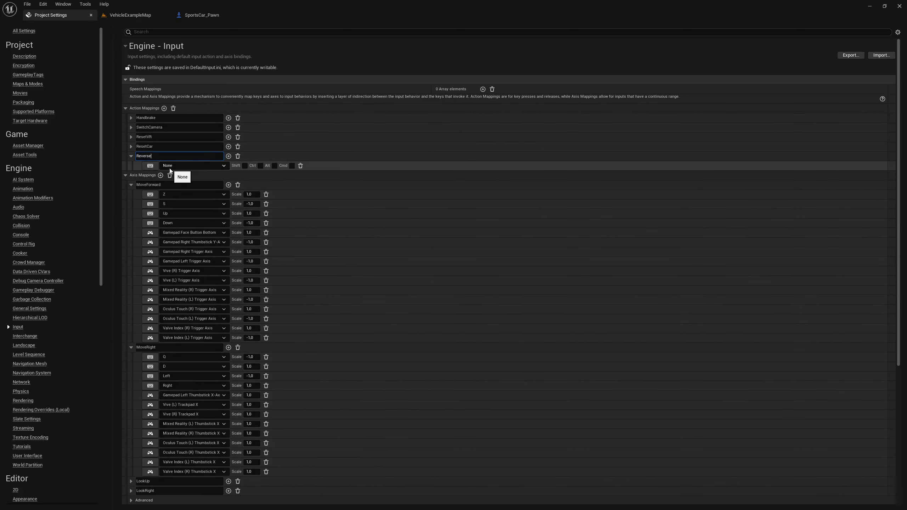
type("ReverseEngine")
key("Return")
scroll(321, 279, "down", 3)
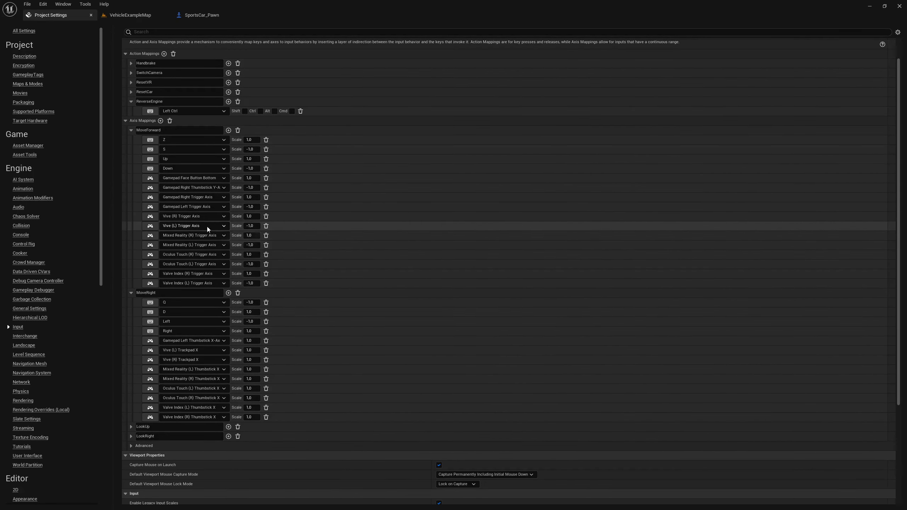
Step: Rebind MoveForward's Gamepad Right Thumbstick Y-Axis entry to Gamepad Left Thumbstick Y-Axis and set its scale to 1,0
scroll(208, 208, "down", 1)
scroll(208, 207, "up", 1)
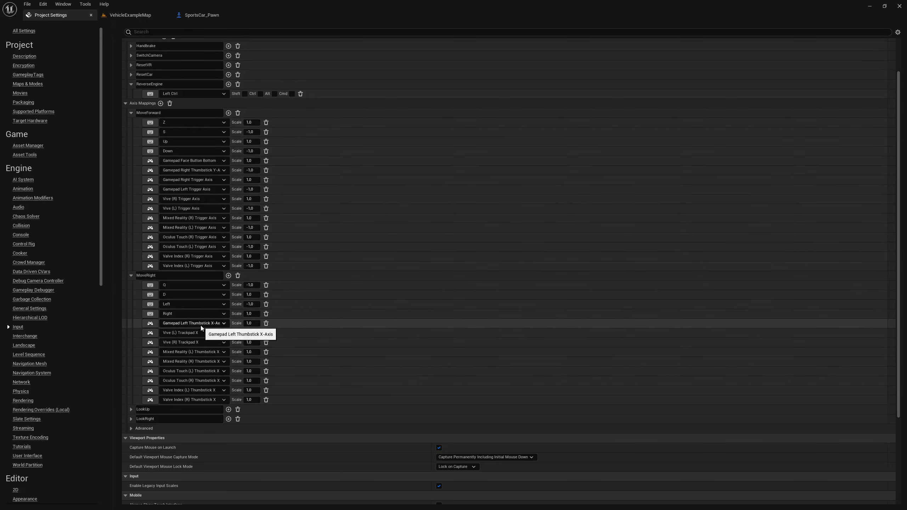
left_click(185, 177)
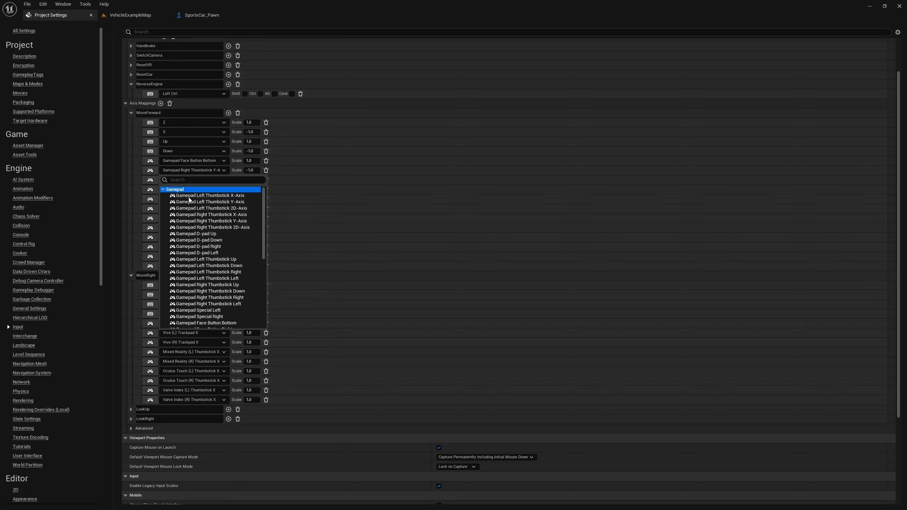
left_click(217, 202)
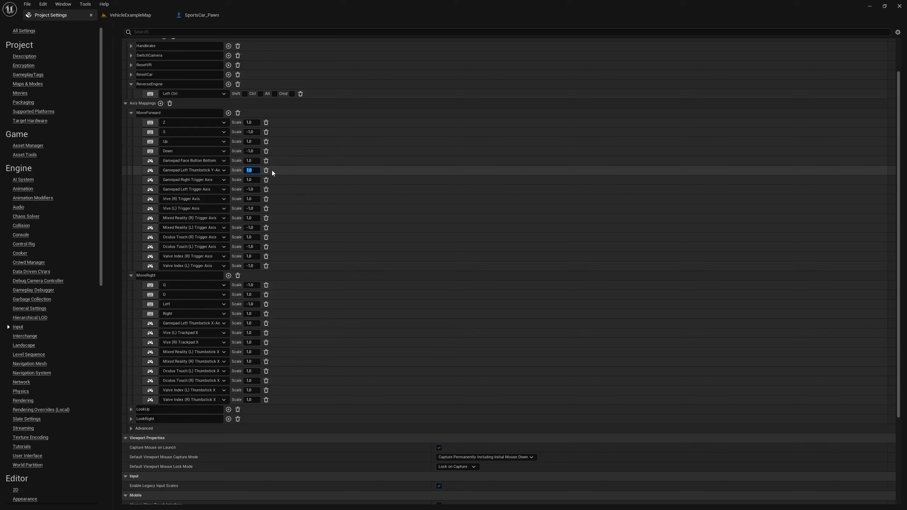
Step: Create a Boolean variable named ReverseEngine in the SportsCar_Pawn blueprint
left_click(127, 18)
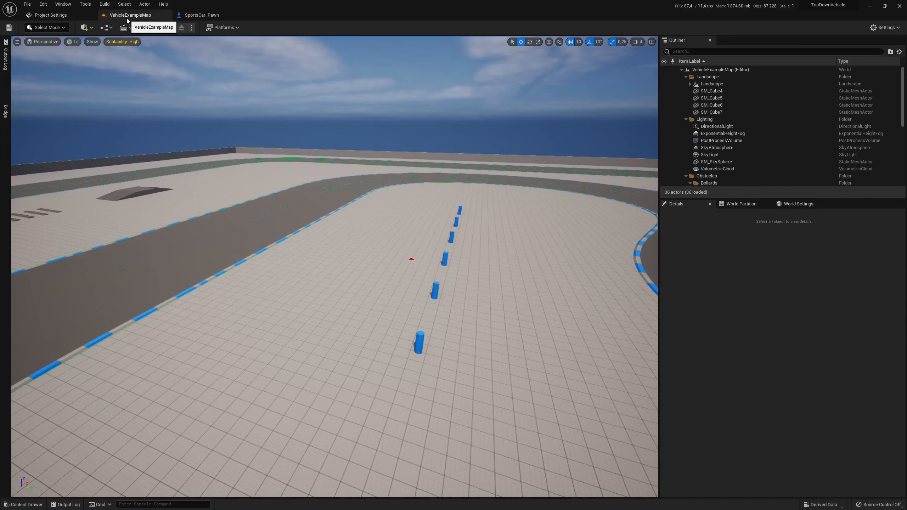
left_click(202, 15)
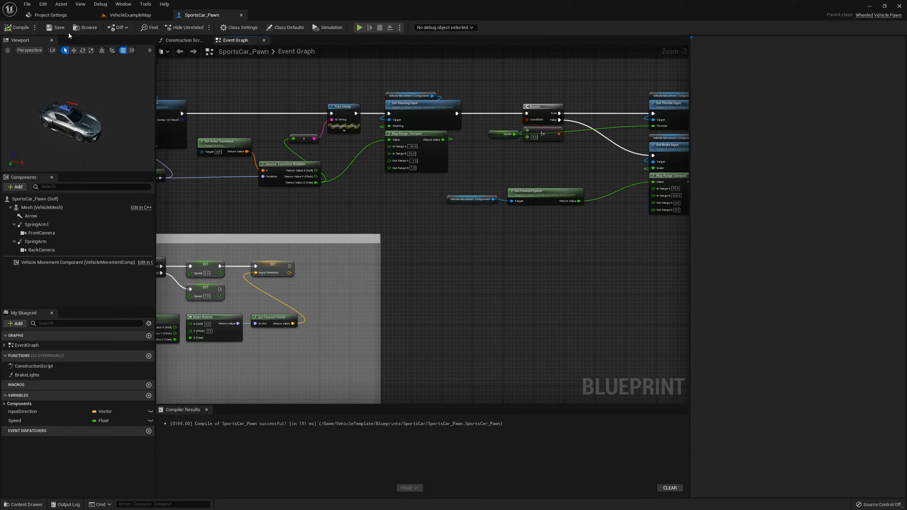
right_click_drag(444, 237, 395, 292)
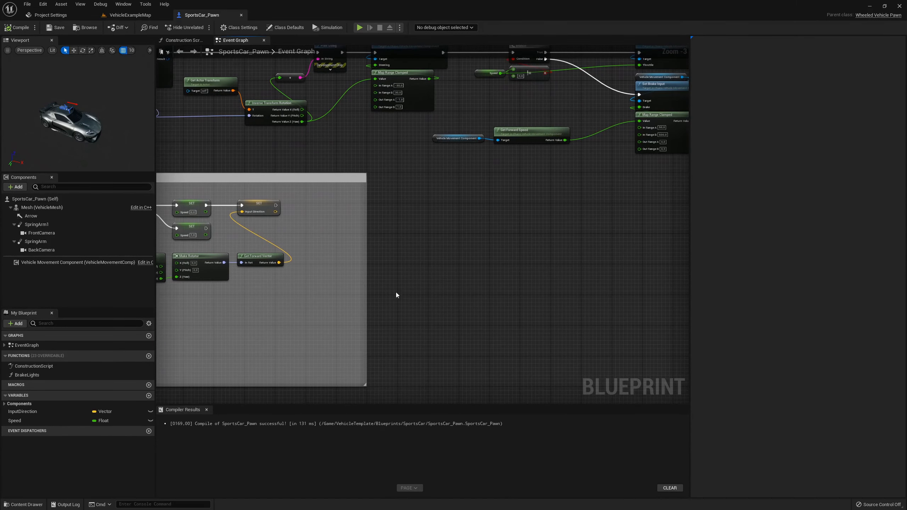
left_click(149, 395)
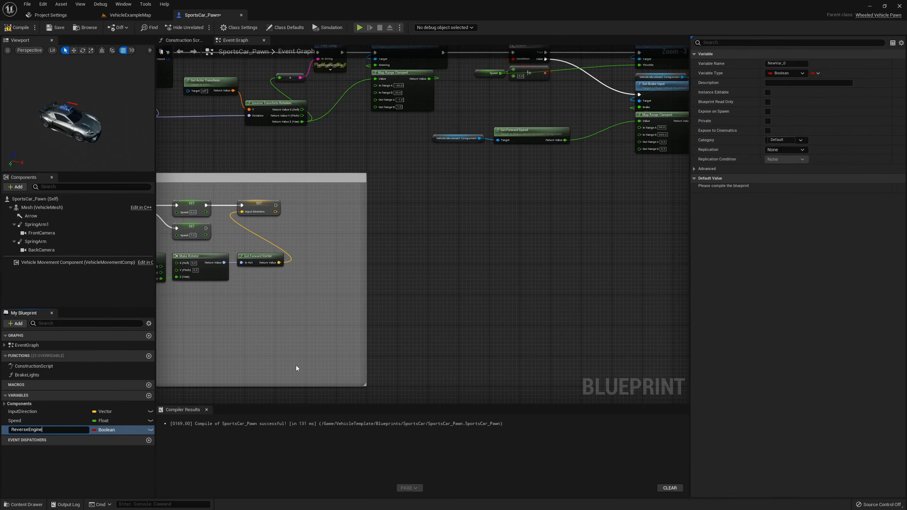
key("Return")
Step: Add an InputAction ReverseEngine event node in the empty area of the Event Graph beside the Brake Lights nodes
right_click_drag(436, 243, 369, 263)
scroll(444, 294, "down", 2)
right_click_drag(216, 396, 475, 213)
scroll(395, 259, "up", 4)
right_click(393, 261)
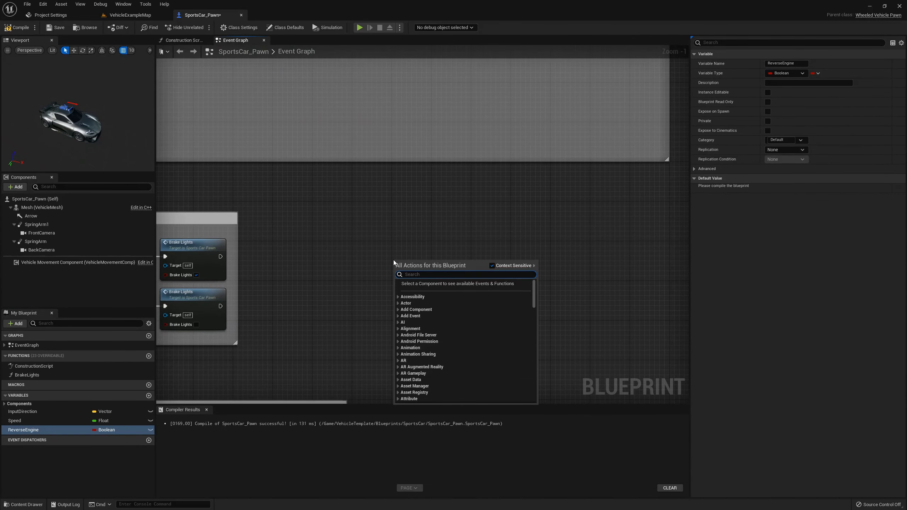
type("reverse")
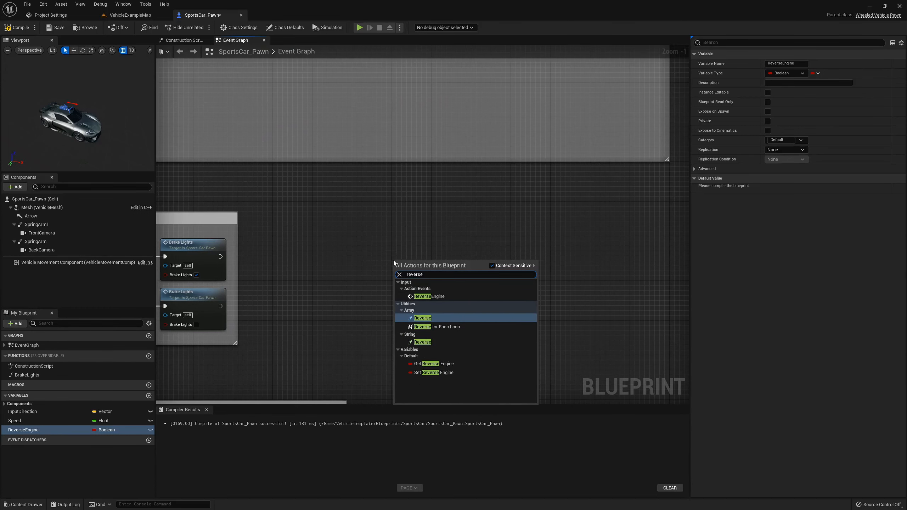
left_click(439, 297)
left_click_drag(415, 278, 416, 259)
right_click_drag(503, 258, 353, 275)
scroll(352, 275, "up", 1)
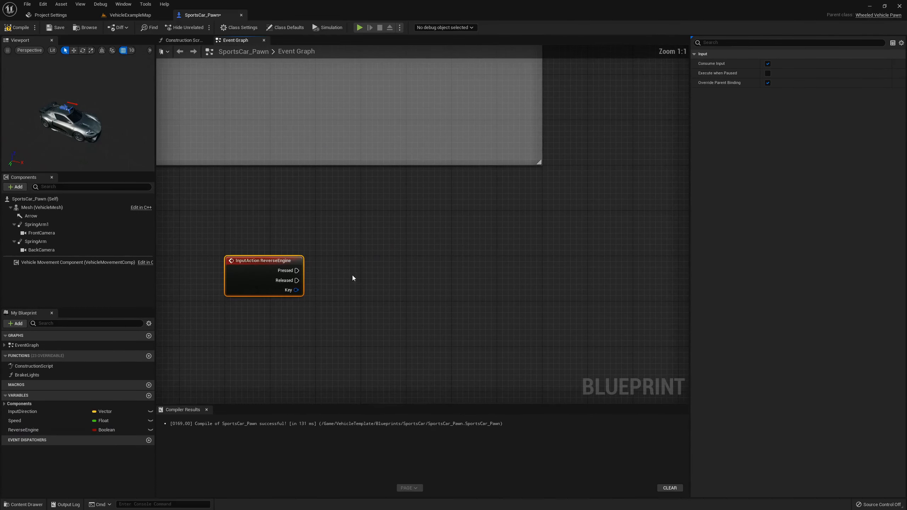
Step: Set Reverse Engine to true on the event's Pressed output and to false on its Released output, and compile the blueprint
left_click_drag(23, 430, 306, 269)
mouse_move(24, 430)
left_mouse_down()
mouse_move(135, 417)
mouse_move(351, 266)
mouse_move(340, 265)
mouse_move(381, 272)
left_mouse_up()
left_click(370, 321)
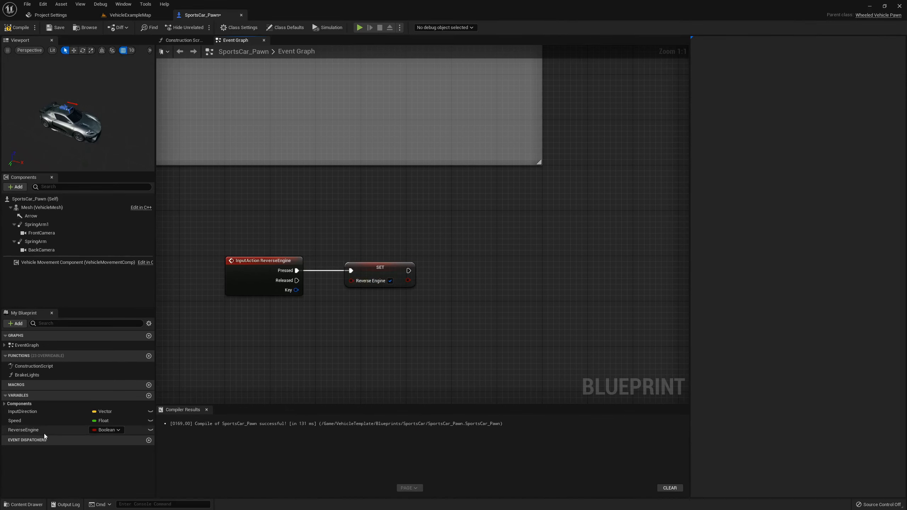
left_click_drag(44, 433, 363, 303, "alt")
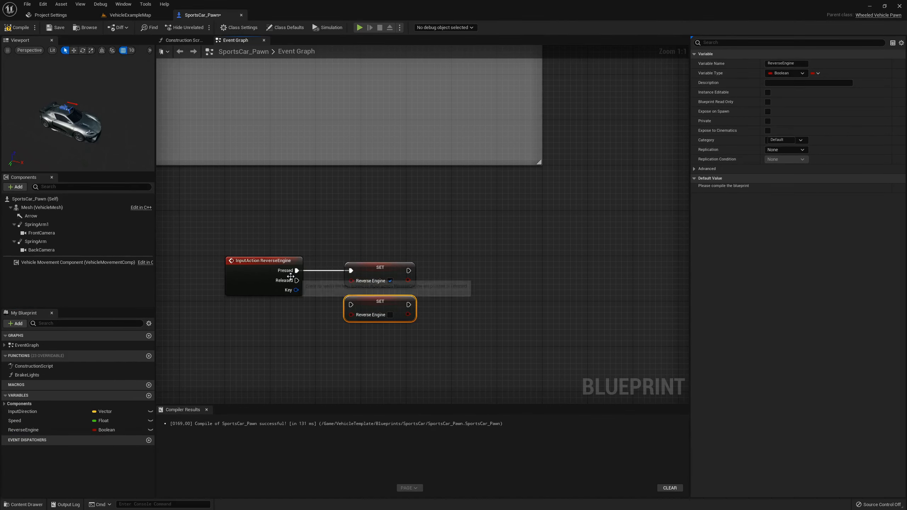
left_click_drag(297, 281, 353, 308)
left_click(501, 293)
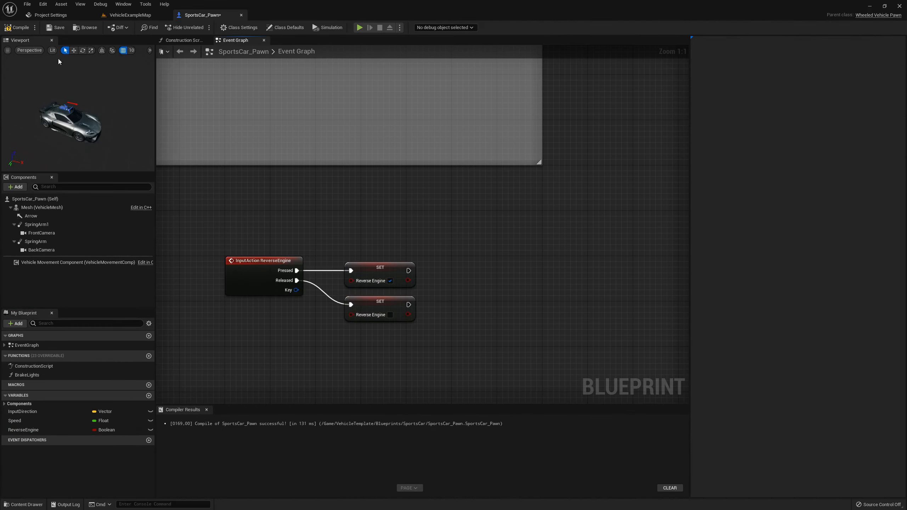
left_click(21, 29)
Step: Add a Branch node above the throttle nodes and connect the existing Speed Branch's True output to it
right_click_drag(492, 103, 317, 184)
left_click(317, 185)
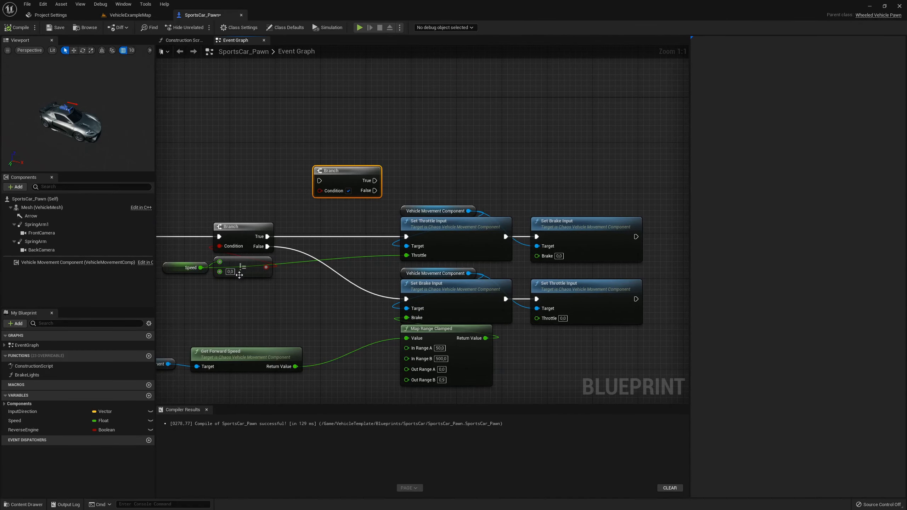
left_click_drag(269, 236, 351, 160)
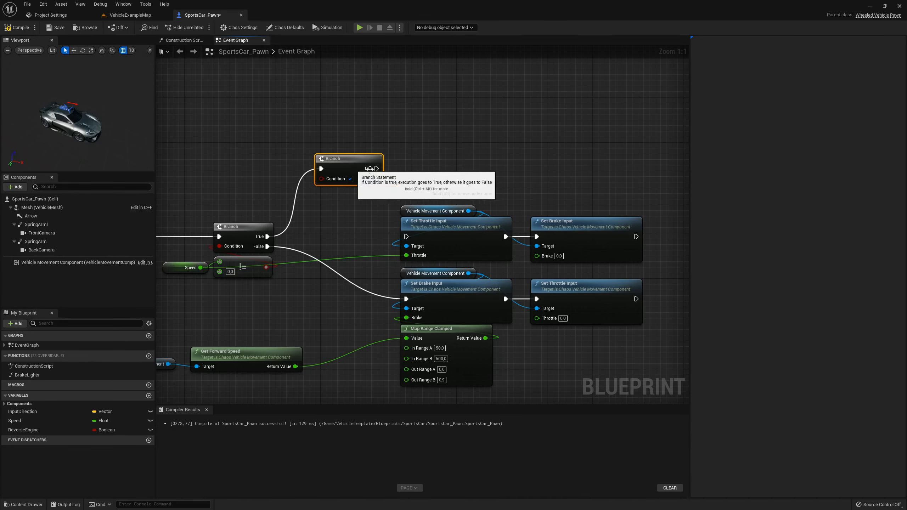
left_click(475, 158)
right_click_drag(427, 176, 420, 204)
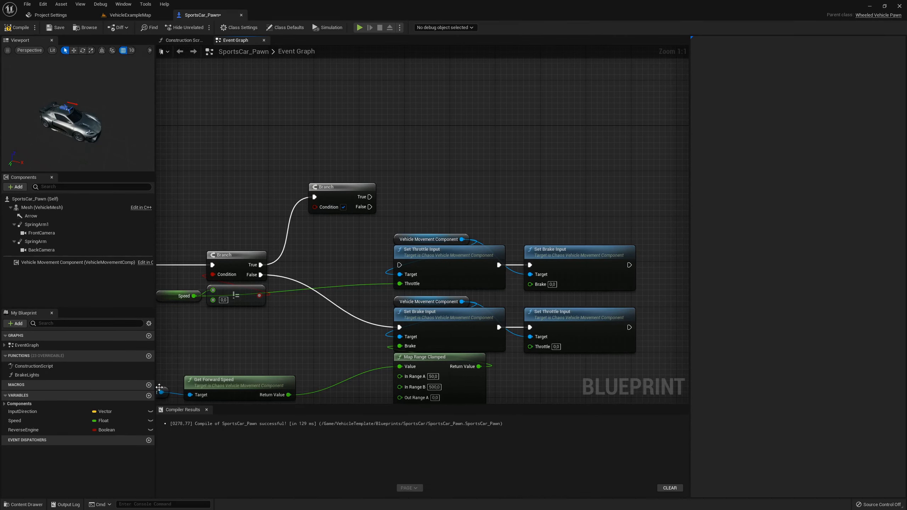
Step: Feed a Reverse Engine getter through a NOT Boolean node into the new Branch's Condition, stacking both nodes above the Branch
left_click_drag(24, 430, 354, 169, "ctrl")
type("not")
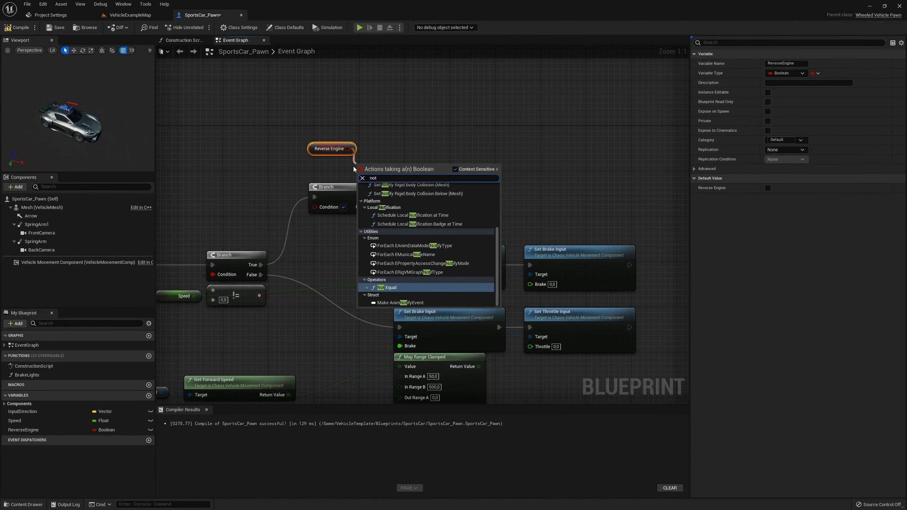
scroll(411, 250, "down", 3)
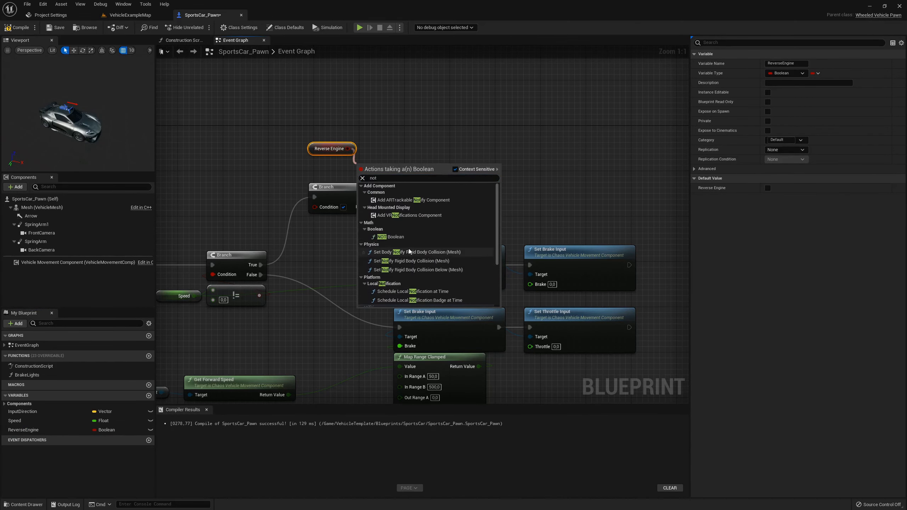
left_click(400, 229)
left_click_drag(391, 176, 315, 207)
left_click_drag(322, 123, 338, 161)
left_click_drag(338, 161, 340, 172)
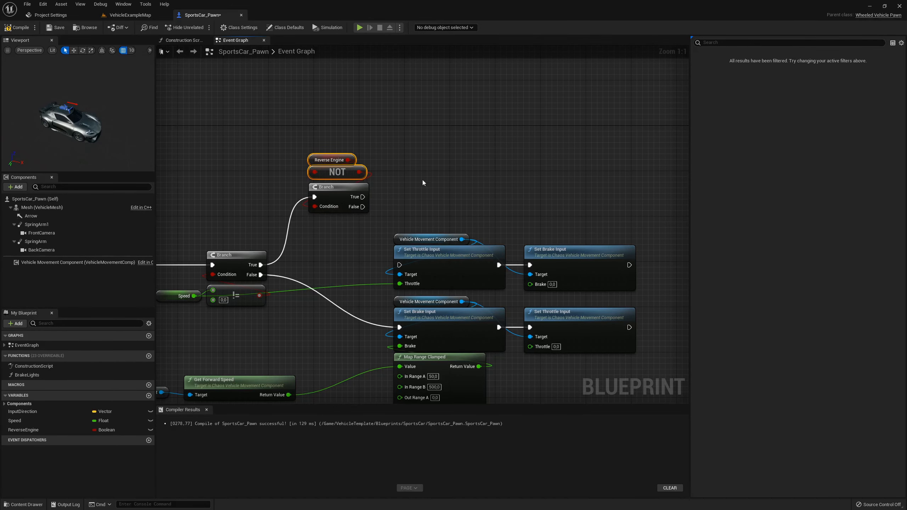
Step: Connect the new Branch's True output to the upper Set Throttle Input and move it, with its linked nodes, up beside the Branch
right_click_drag(422, 180, 339, 204)
left_click(335, 205)
left_click_drag(279, 221, 318, 289)
left_click_drag(355, 236, 479, 280)
left_click_drag(357, 288, 407, 198)
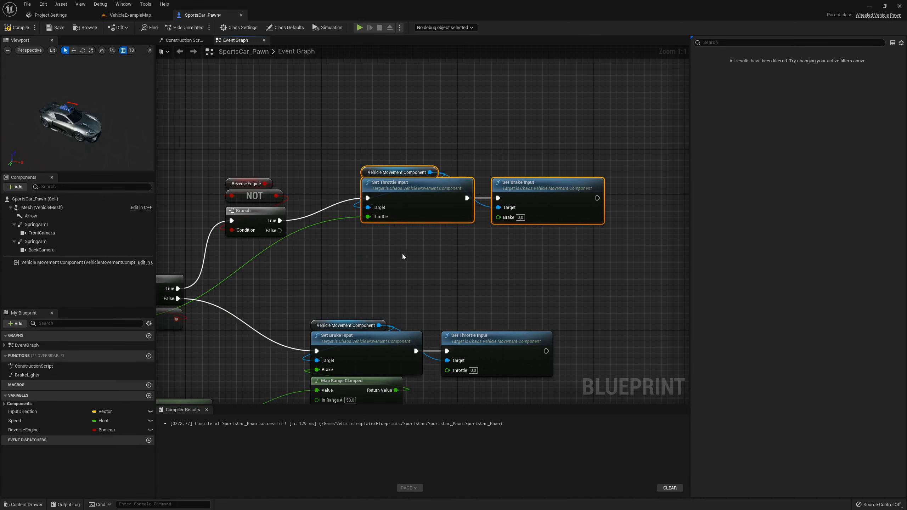
Step: Duplicate the Vehicle Movement Component, Set Throttle Input and Set Brake Input group below the original and connect the new Branch's False output to it
key("ctrl+c")
key("ctrl+v")
left_click_drag(279, 230, 368, 261)
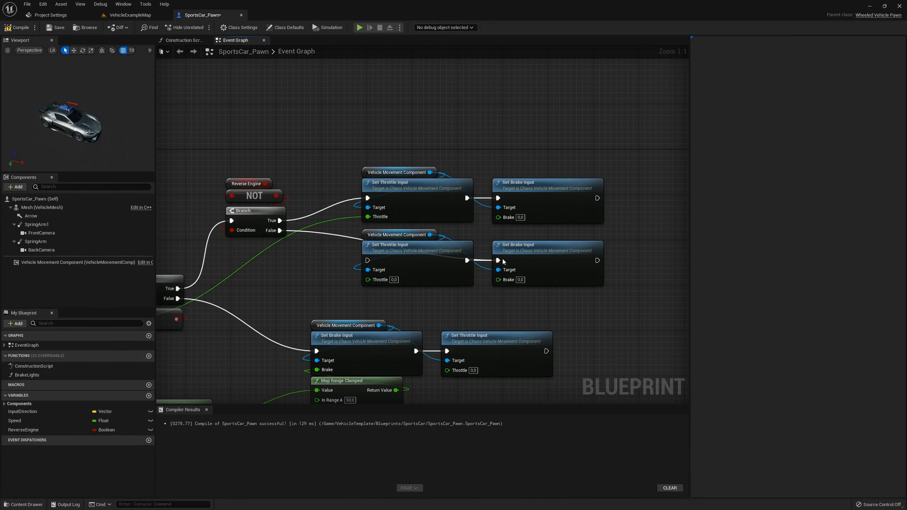
Step: Reorder the duplicated nodes on the False output so that Set Brake Input executes before Set Throttle Input, and align them under the originals
left_click(466, 260, "alt")
left_click_drag(443, 268, 675, 266)
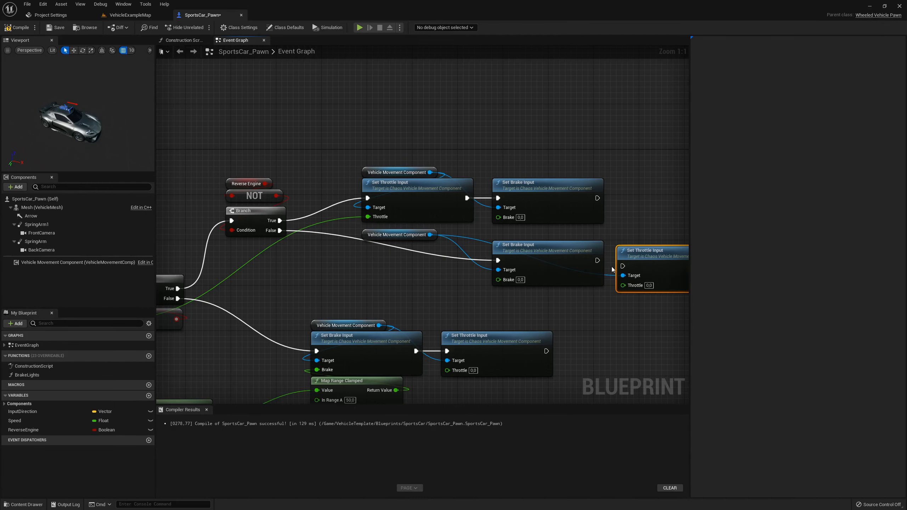
key("Up")
left_click_drag(598, 260, 439, 260)
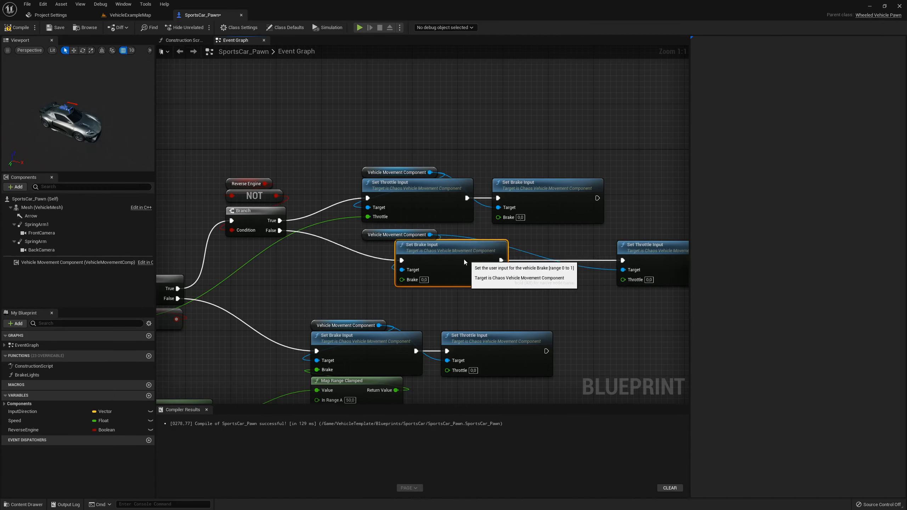
left_click_drag(637, 253, 512, 252)
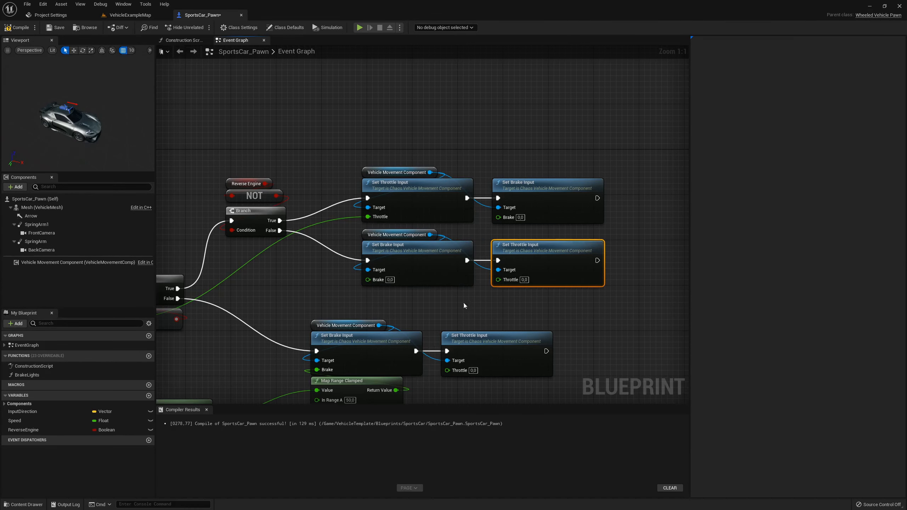
left_click(279, 296)
right_click_drag(278, 296, 362, 264)
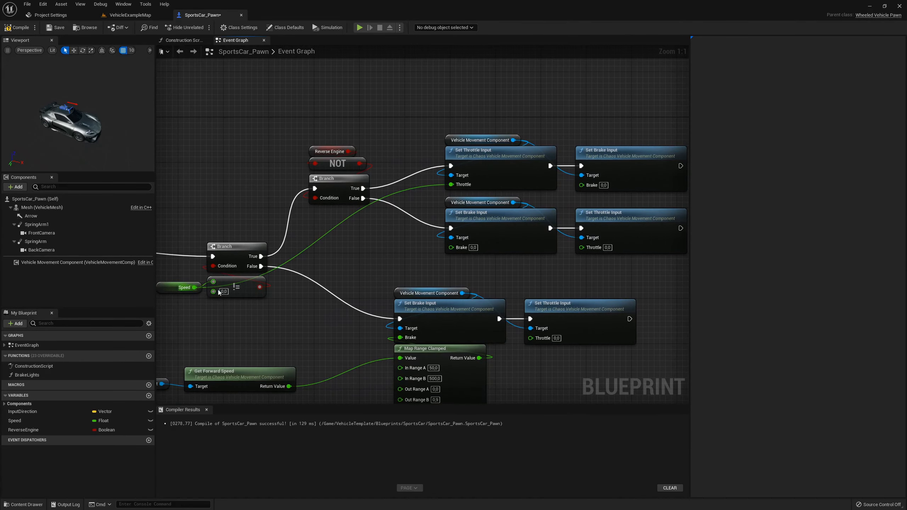